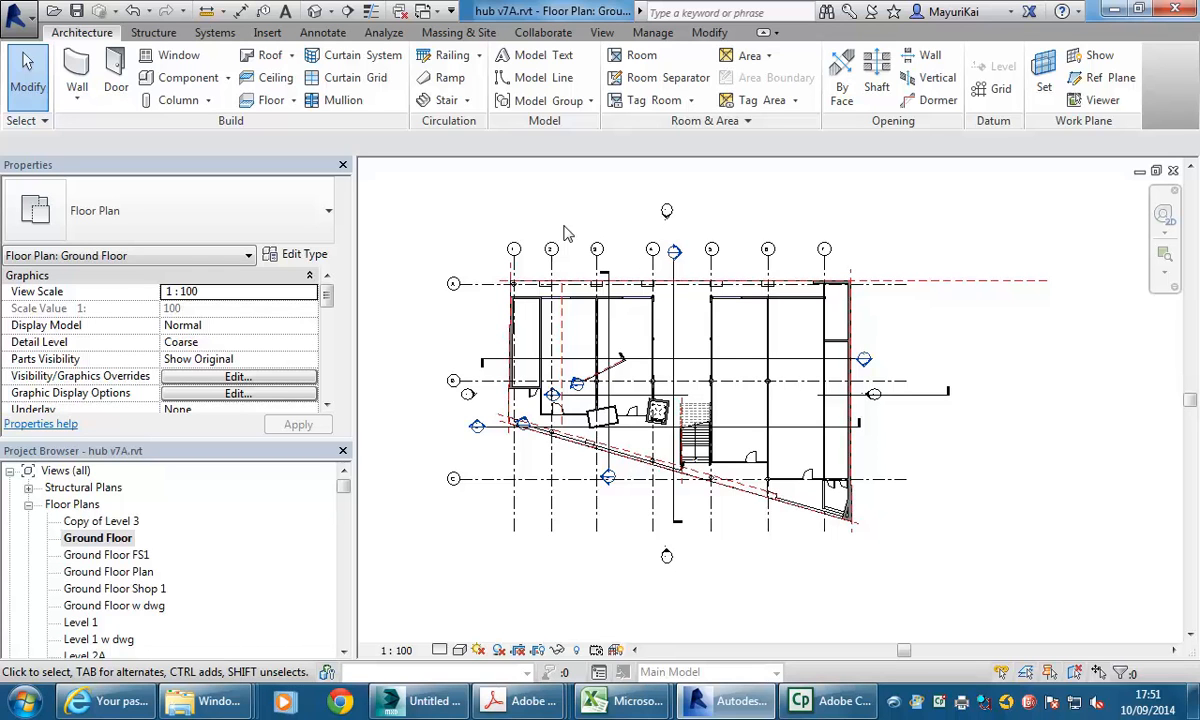
Step: Create a walkthrough on the Ground Floor plan with five key frames, running from outside the lower-right building corner, past the stairs, to grid A
middle_click_drag(565, 233, 578, 233)
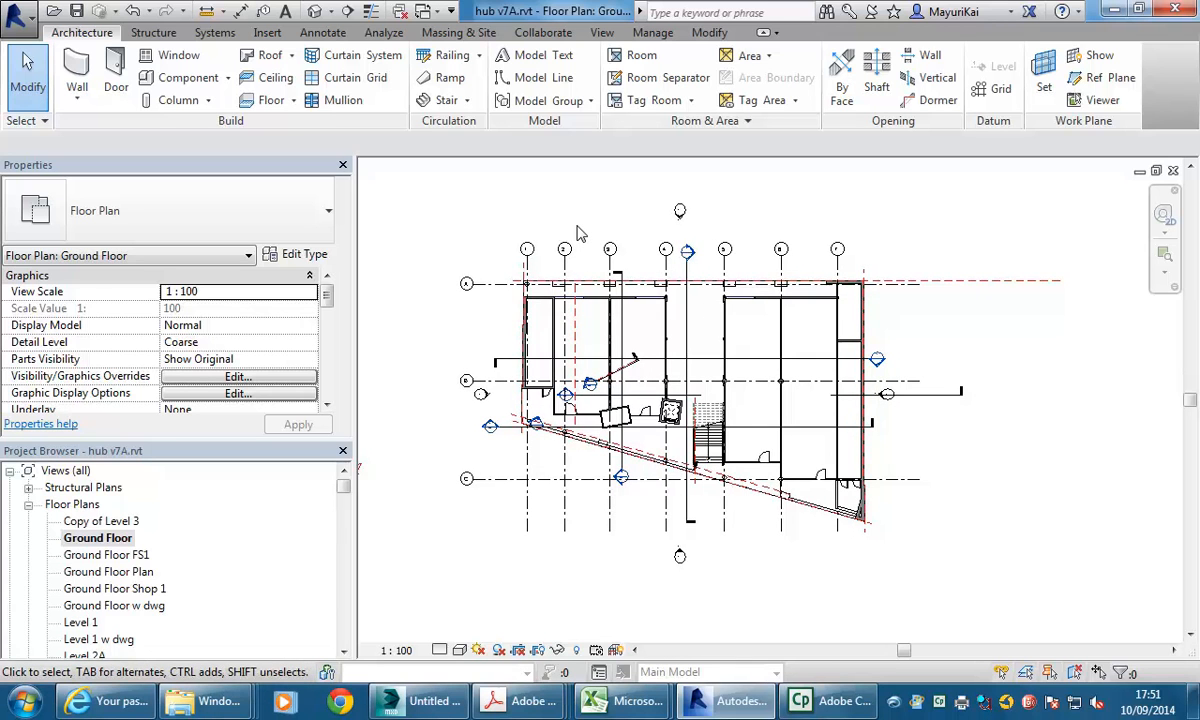
middle_click_drag(578, 233, 576, 233)
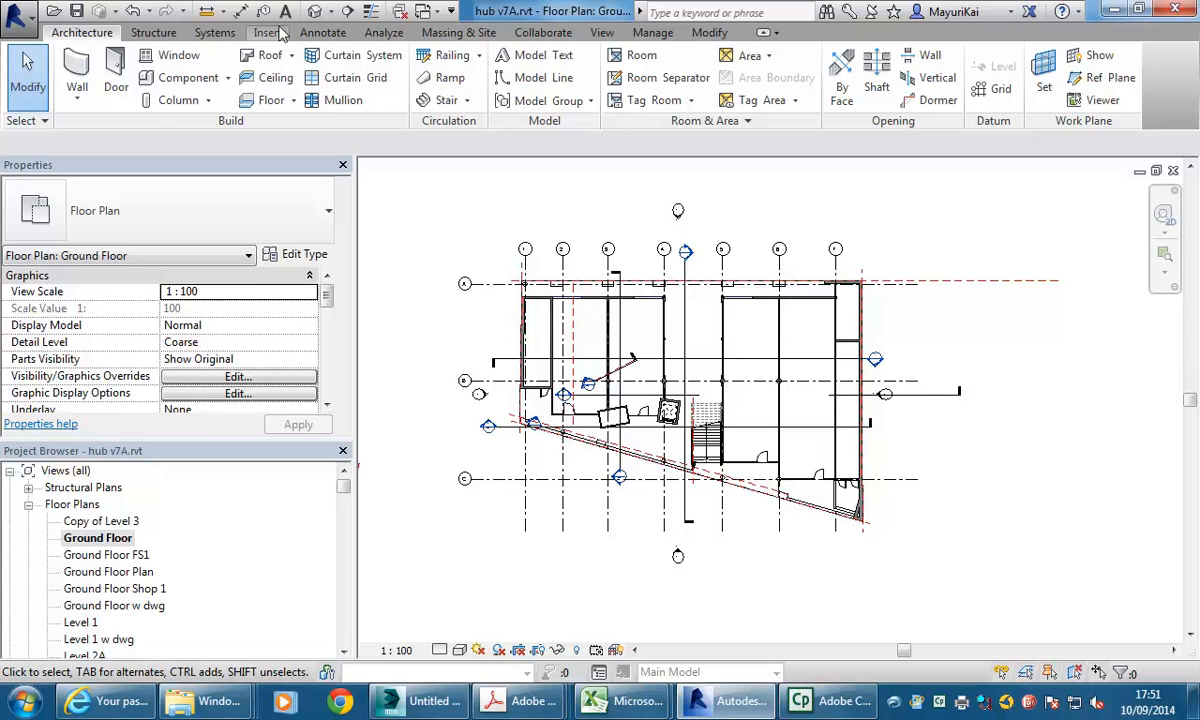
left_click(333, 12)
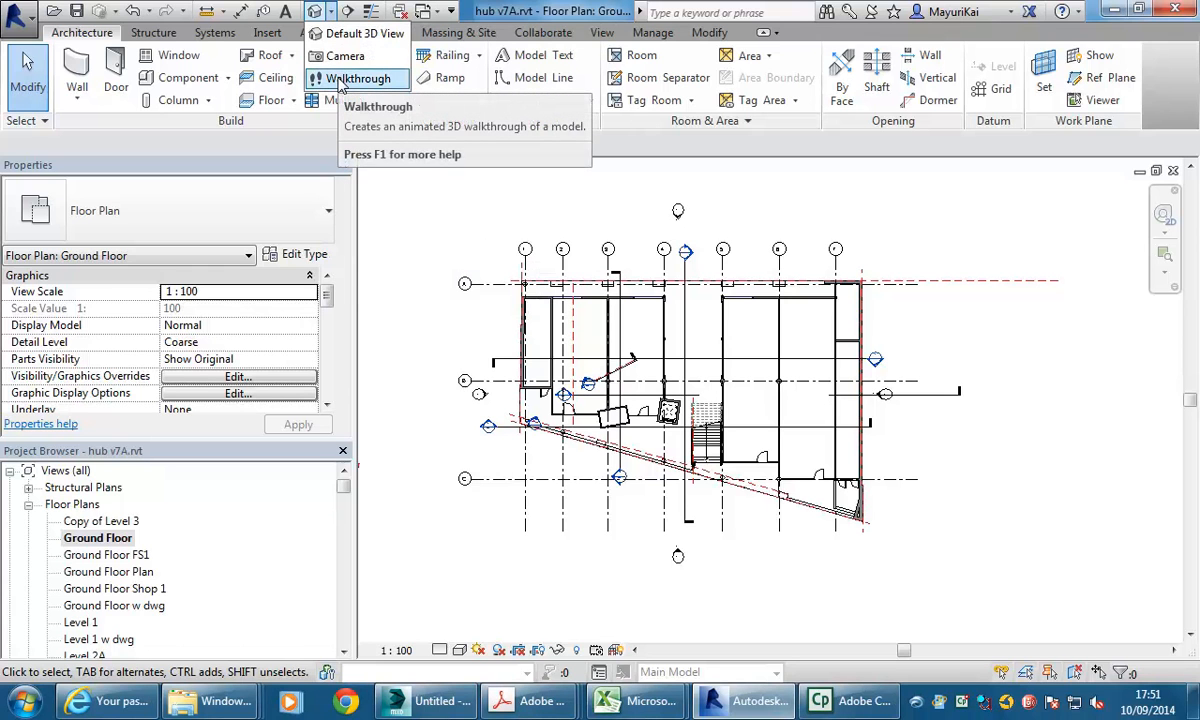
left_click(601, 33)
left_click(601, 33)
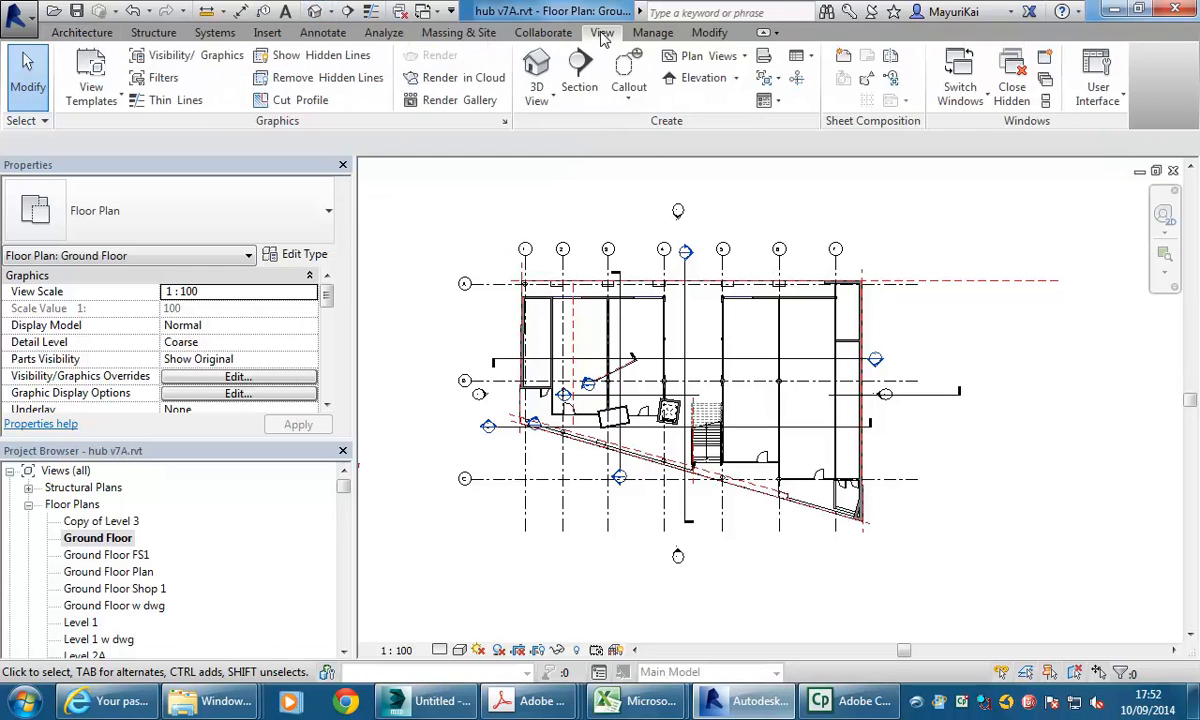
left_click(540, 102)
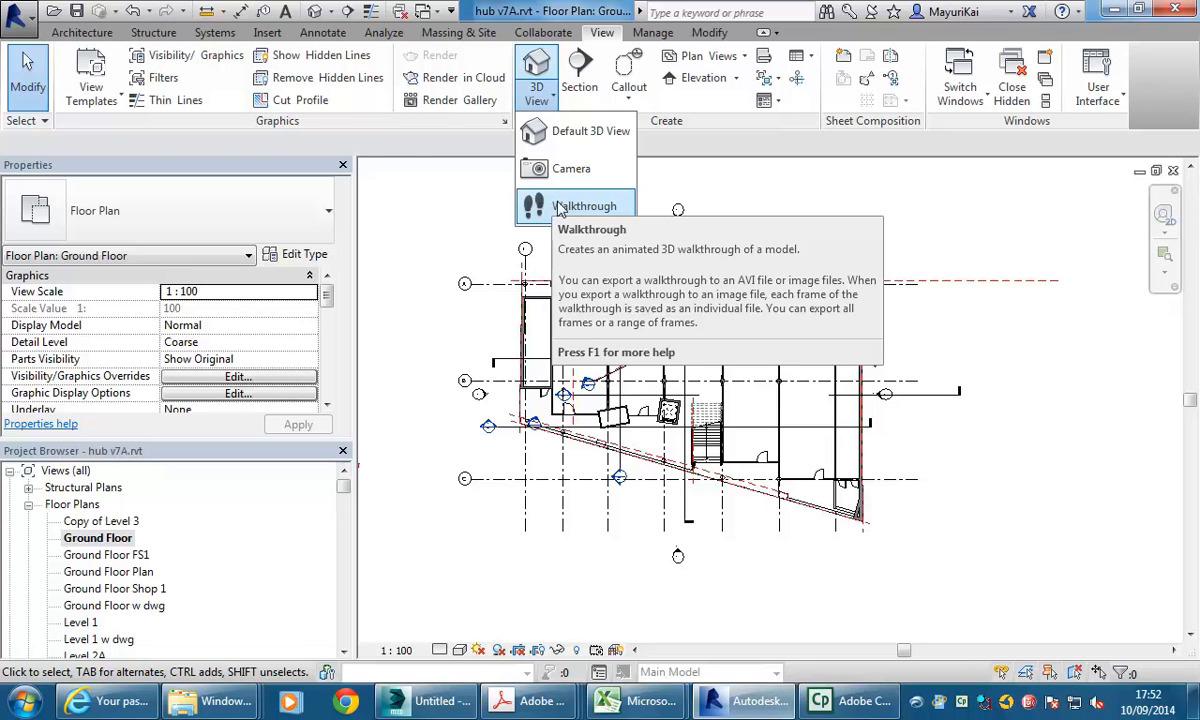
left_click(560, 207)
middle_click_drag(633, 446, 601, 436)
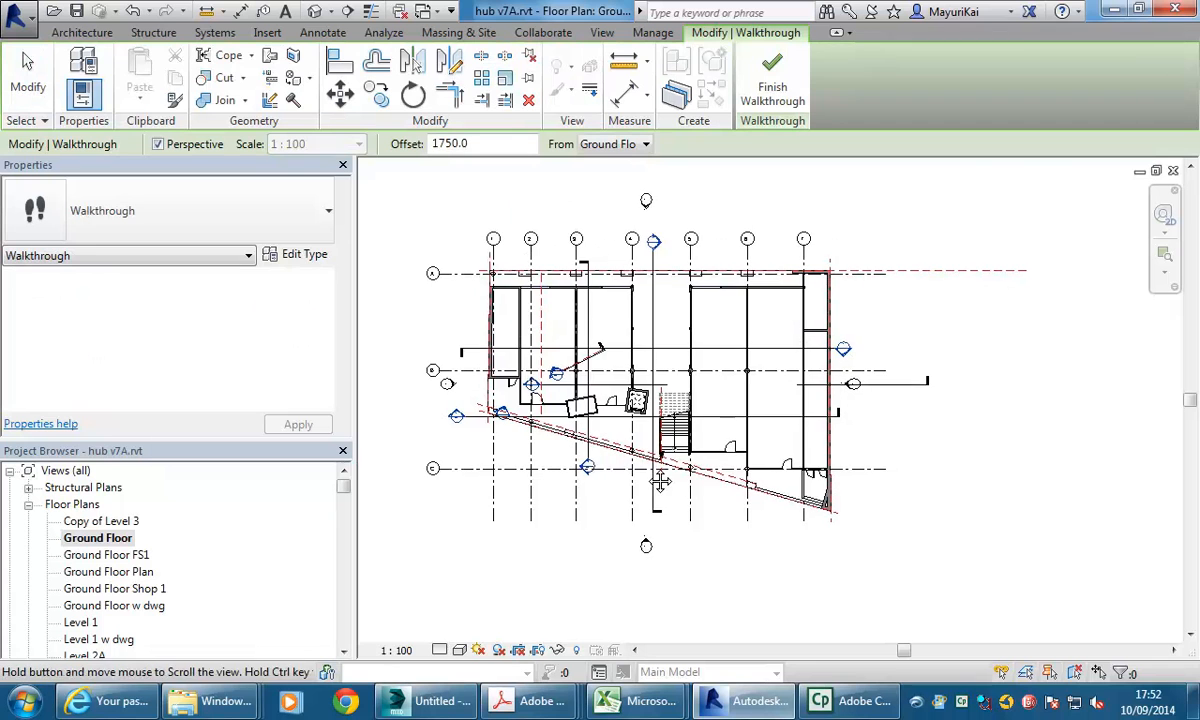
scroll(754, 460, "down", 1)
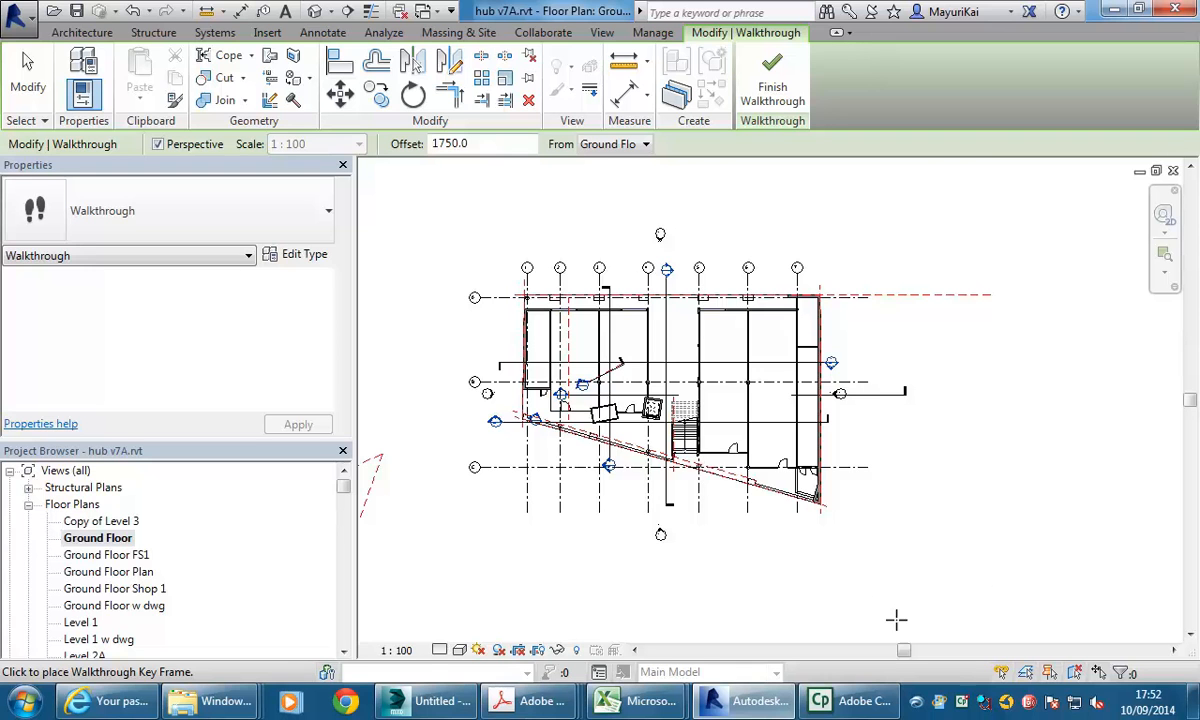
middle_click_drag(857, 608, 849, 568)
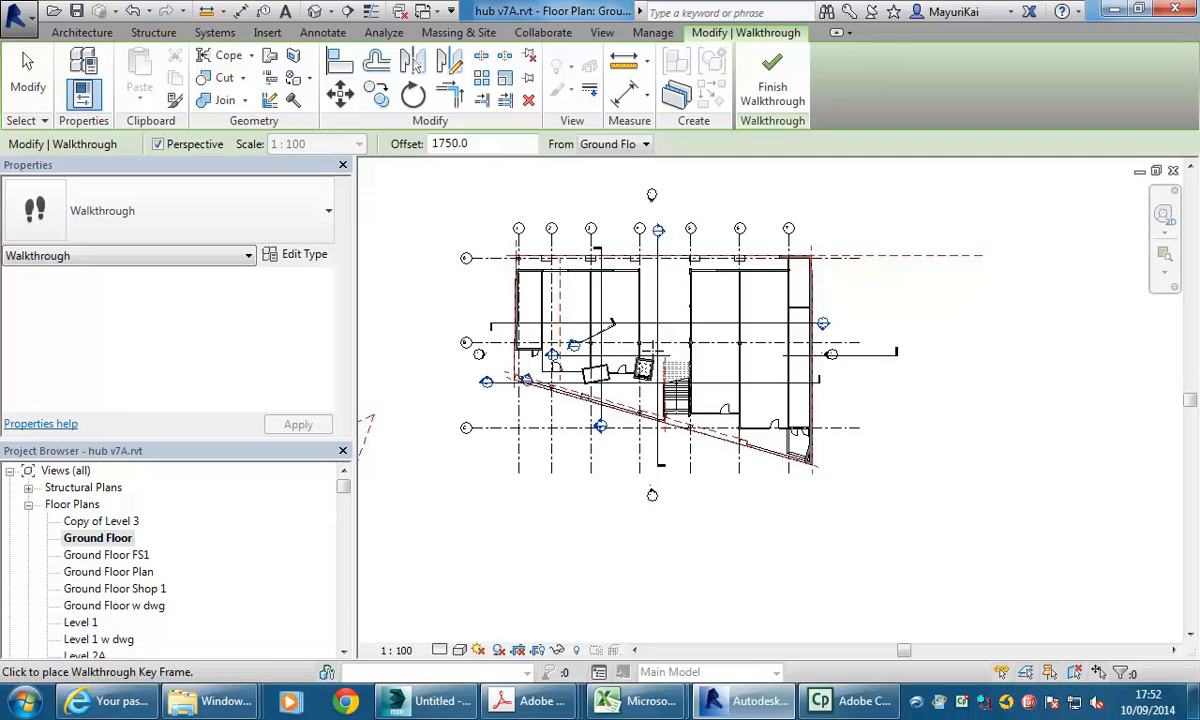
left_click(853, 568)
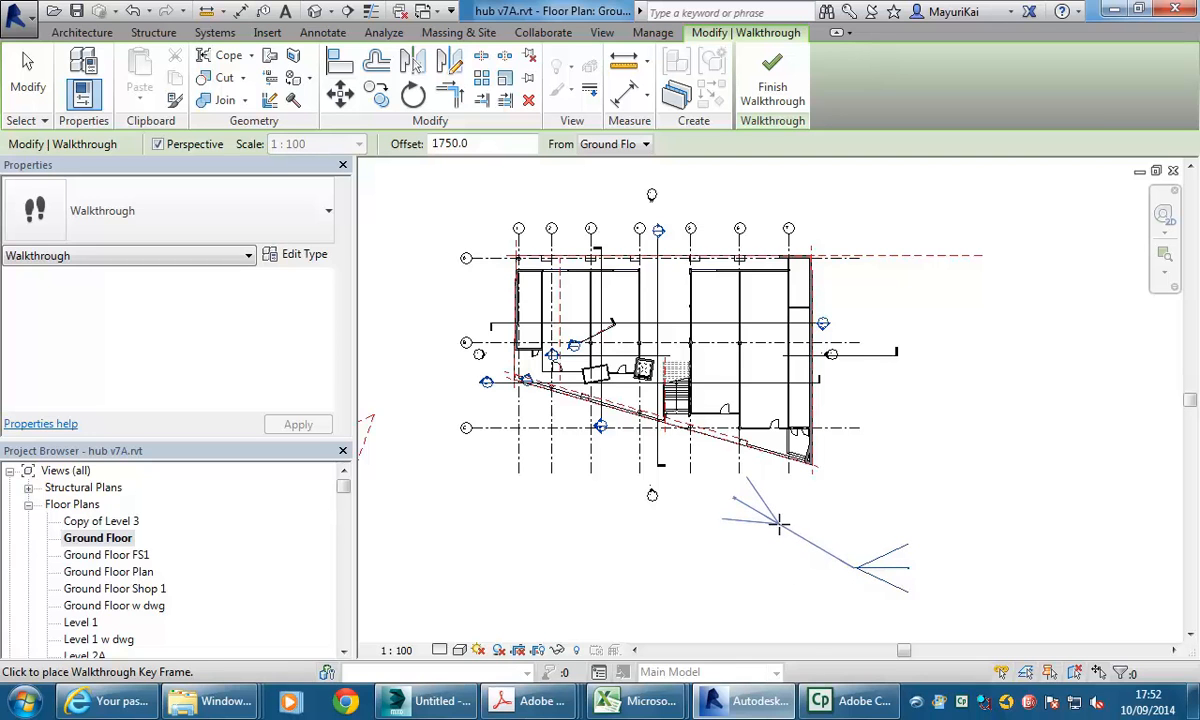
left_click(769, 521)
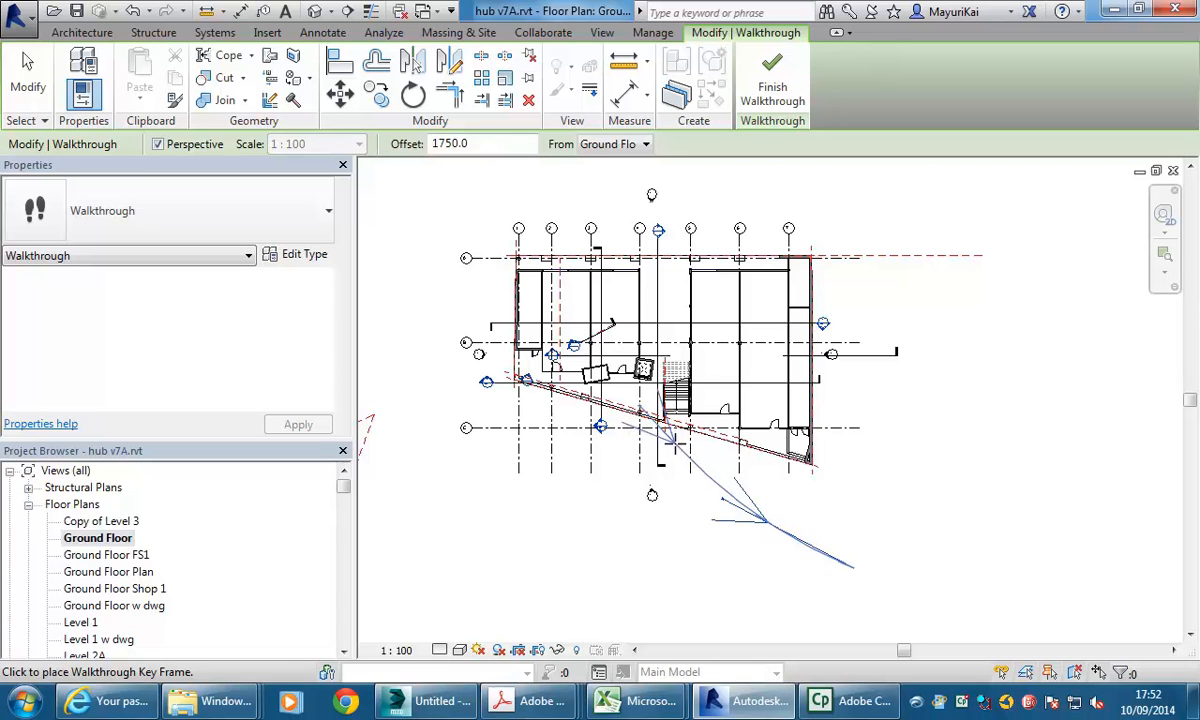
left_click(665, 433)
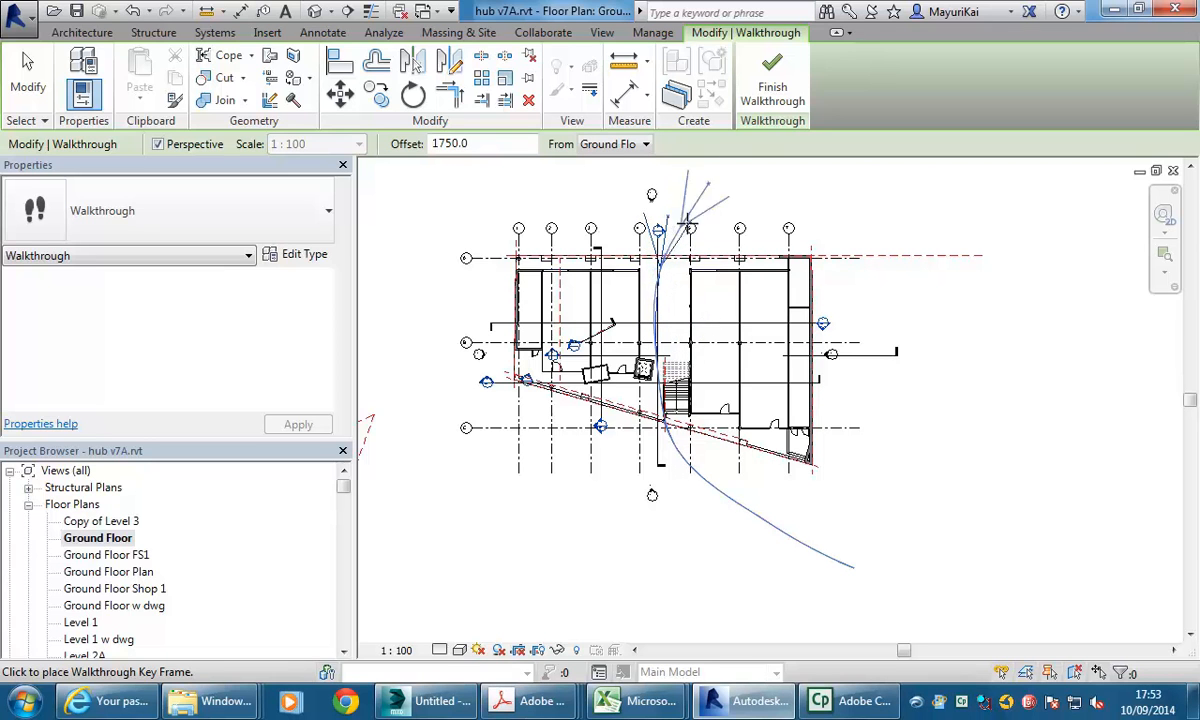
left_click(775, 72)
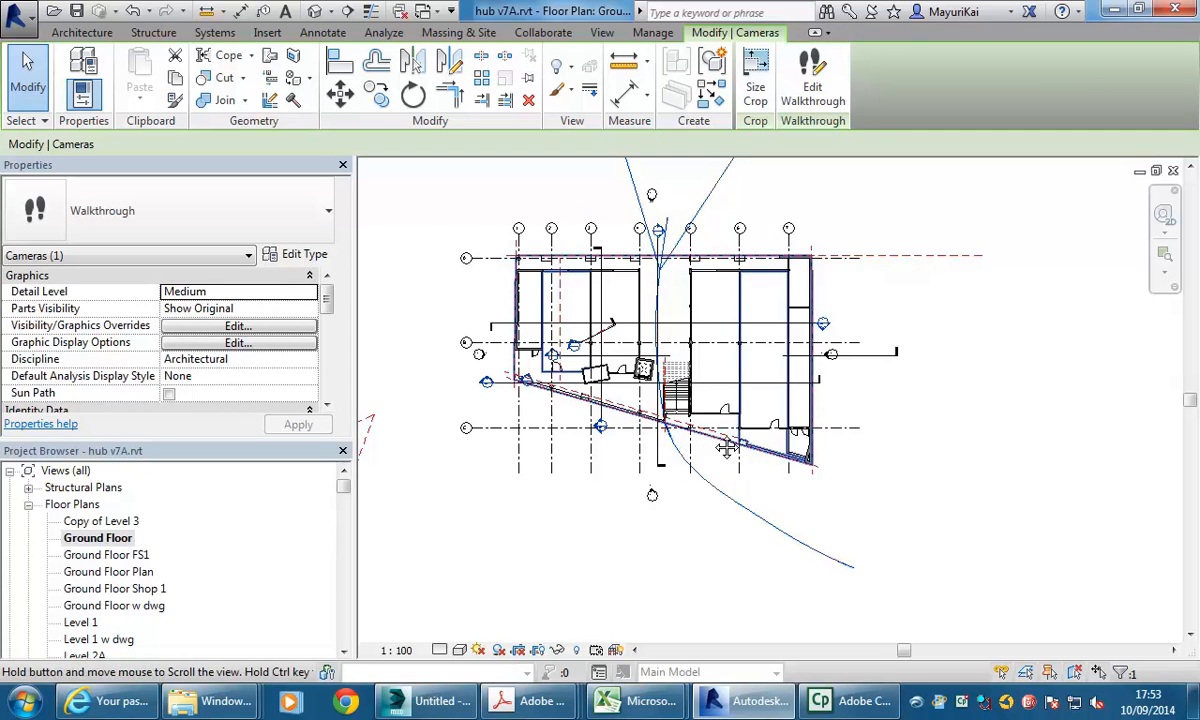
Step: Start editing the new walkthrough path and open the walkthrough's camera view
middle_click_drag(716, 442, 708, 470)
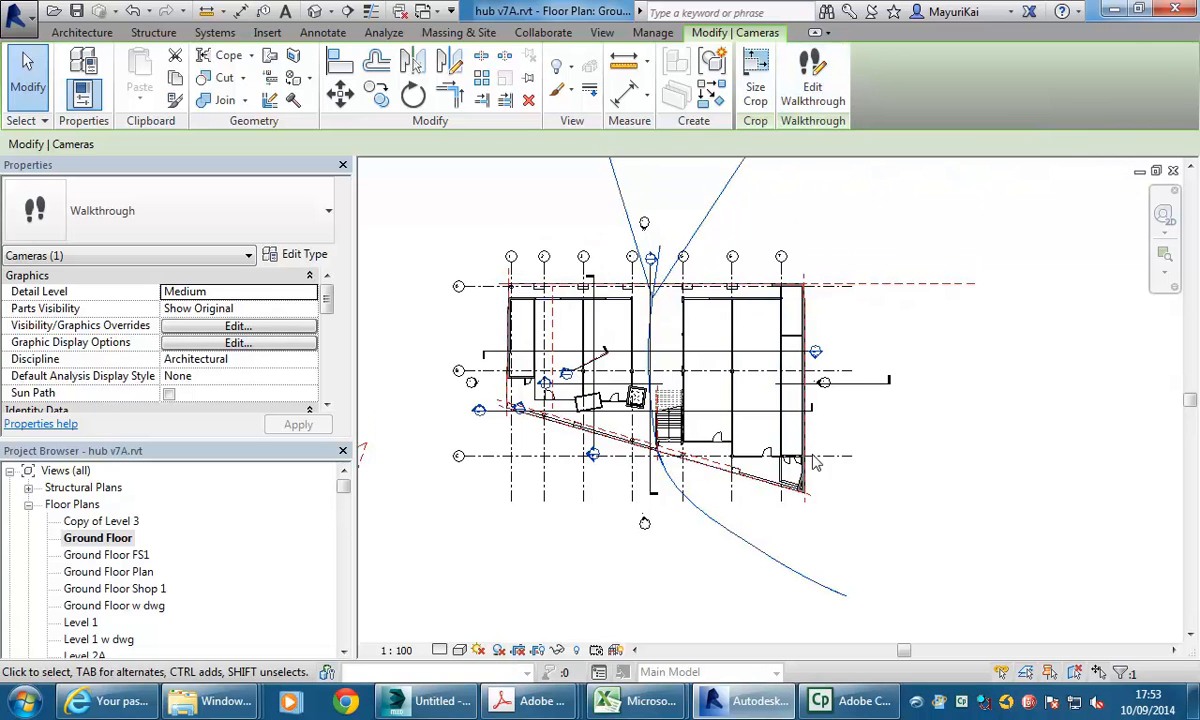
left_click(812, 95)
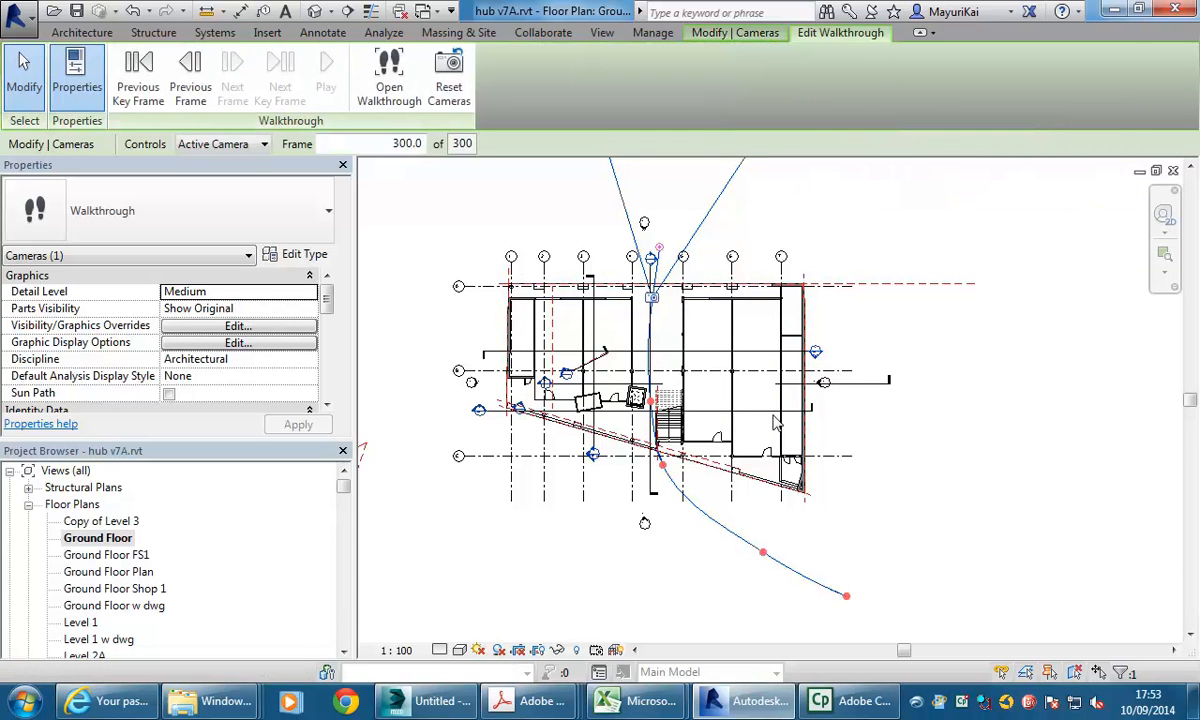
middle_click_drag(583, 497, 603, 501)
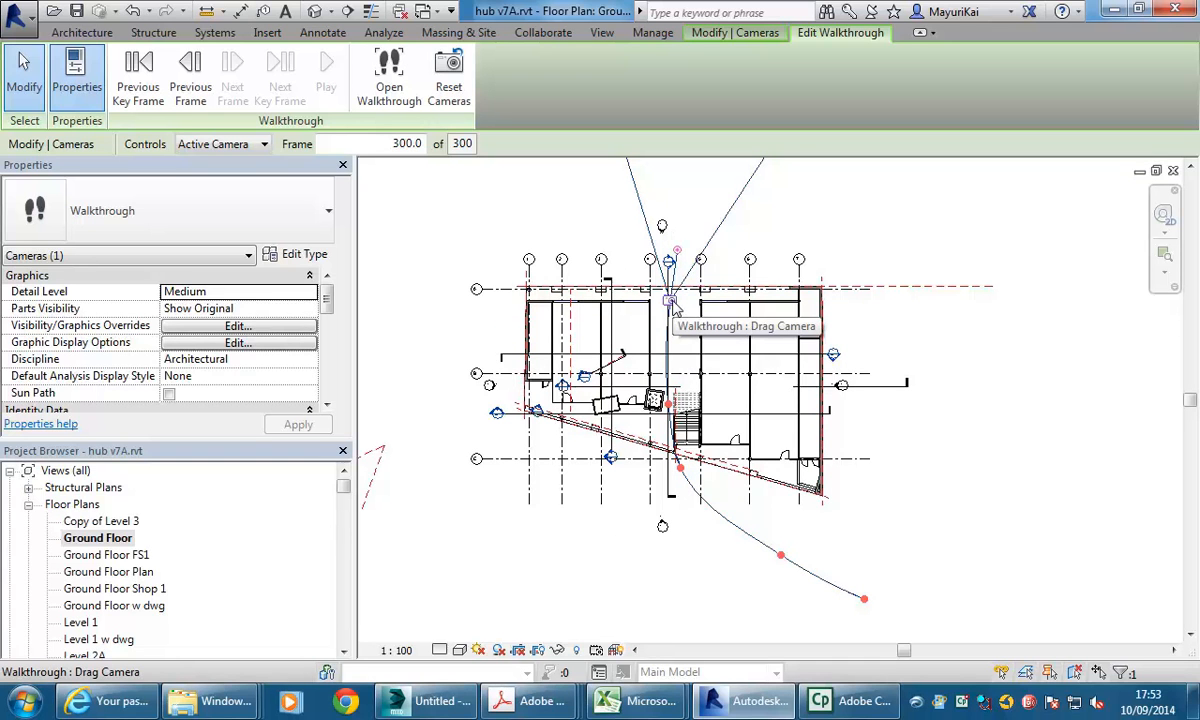
left_click(397, 103)
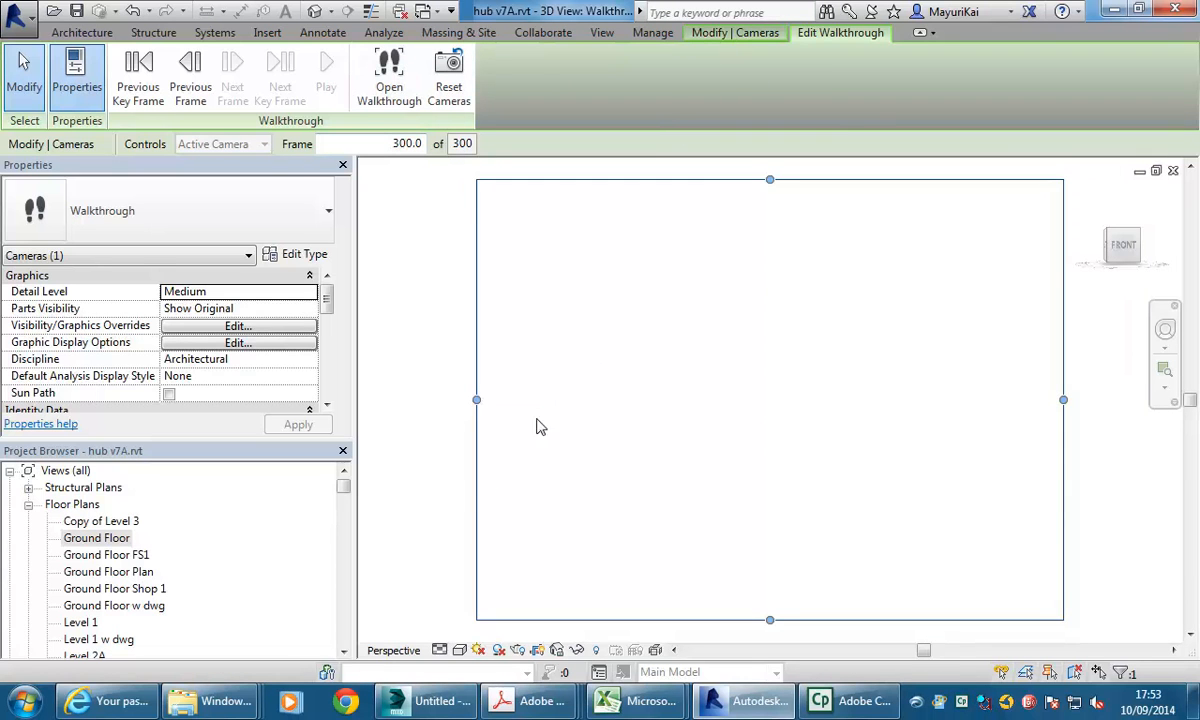
Step: Quit editing the walkthrough and deselect its camera frame
left_click(389, 72)
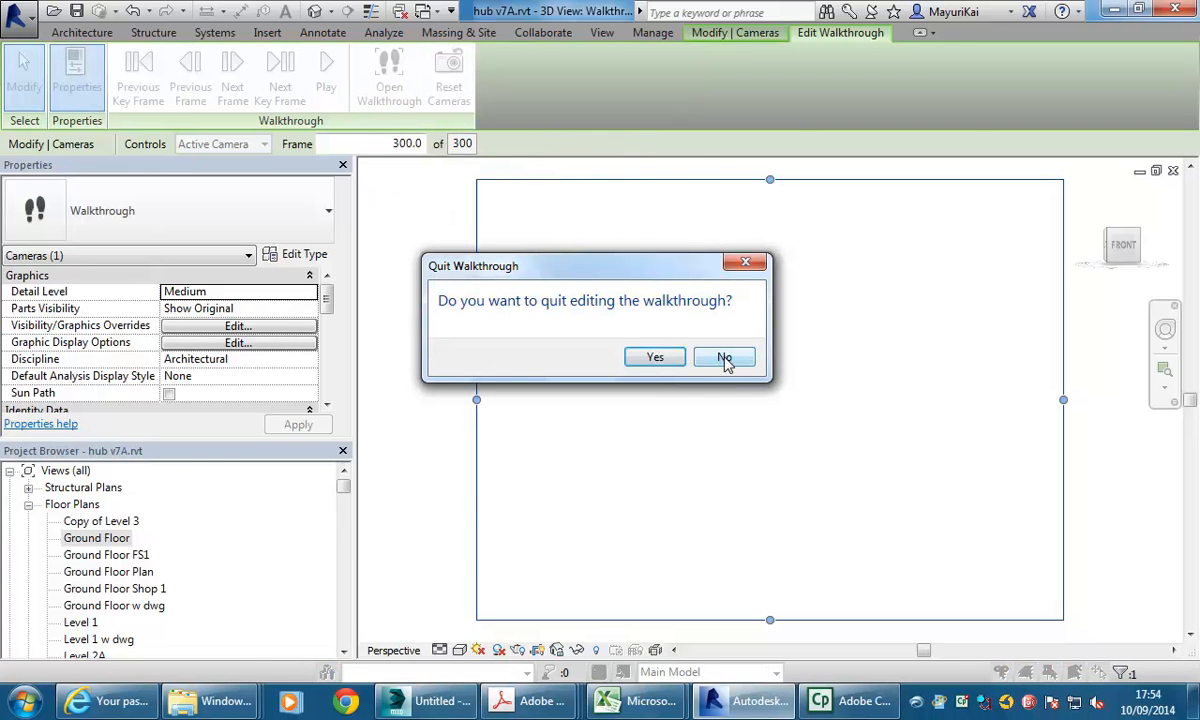
left_click(656, 360)
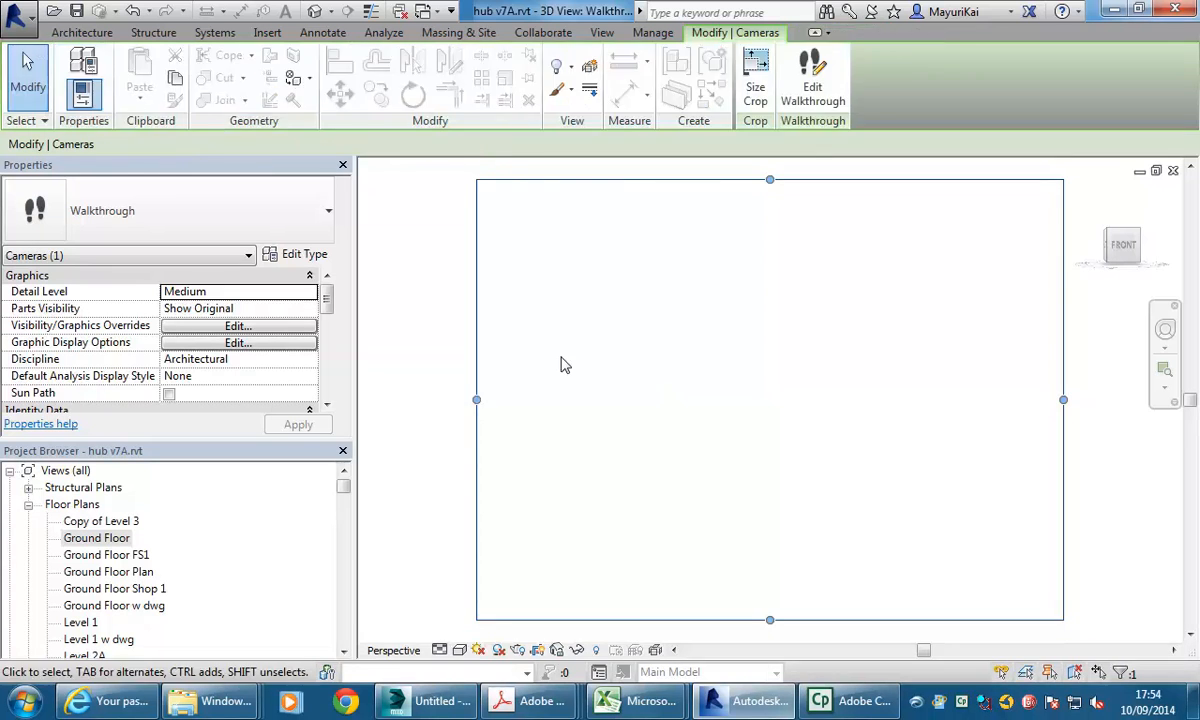
left_click(415, 315)
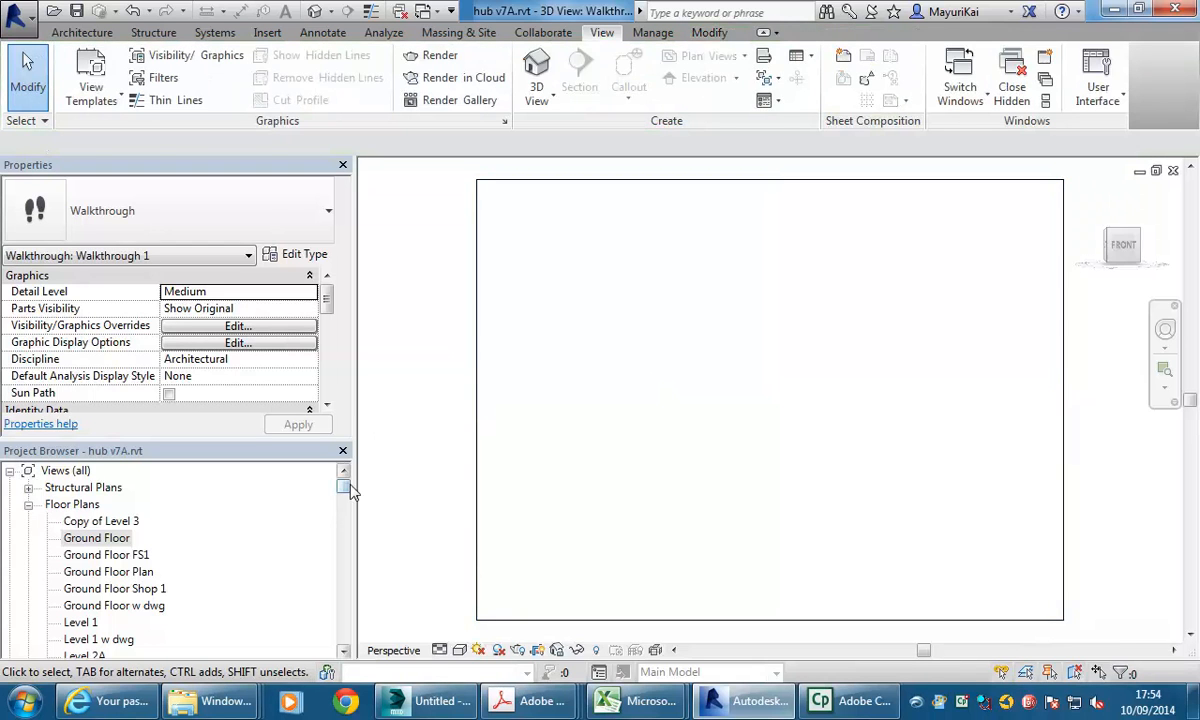
Step: Collapse the plan, 3D, elevation and section view groups in the project browser and open the Walkthrough 1 view
left_click(28, 504)
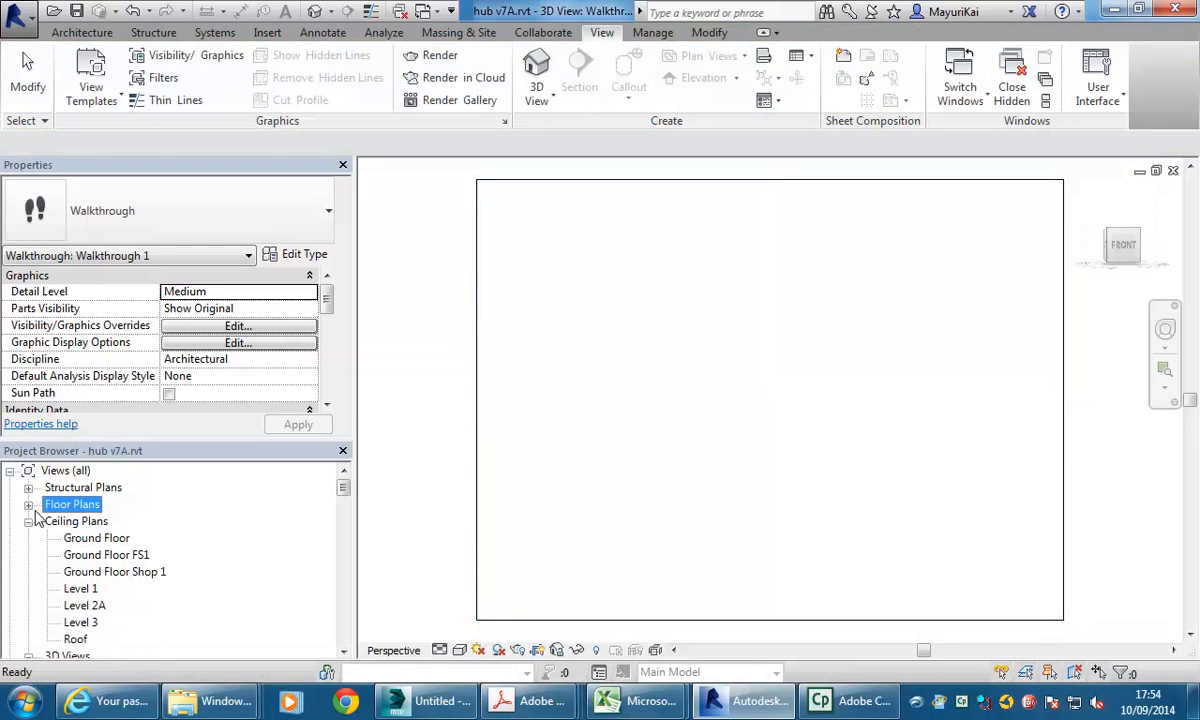
left_click(28, 521)
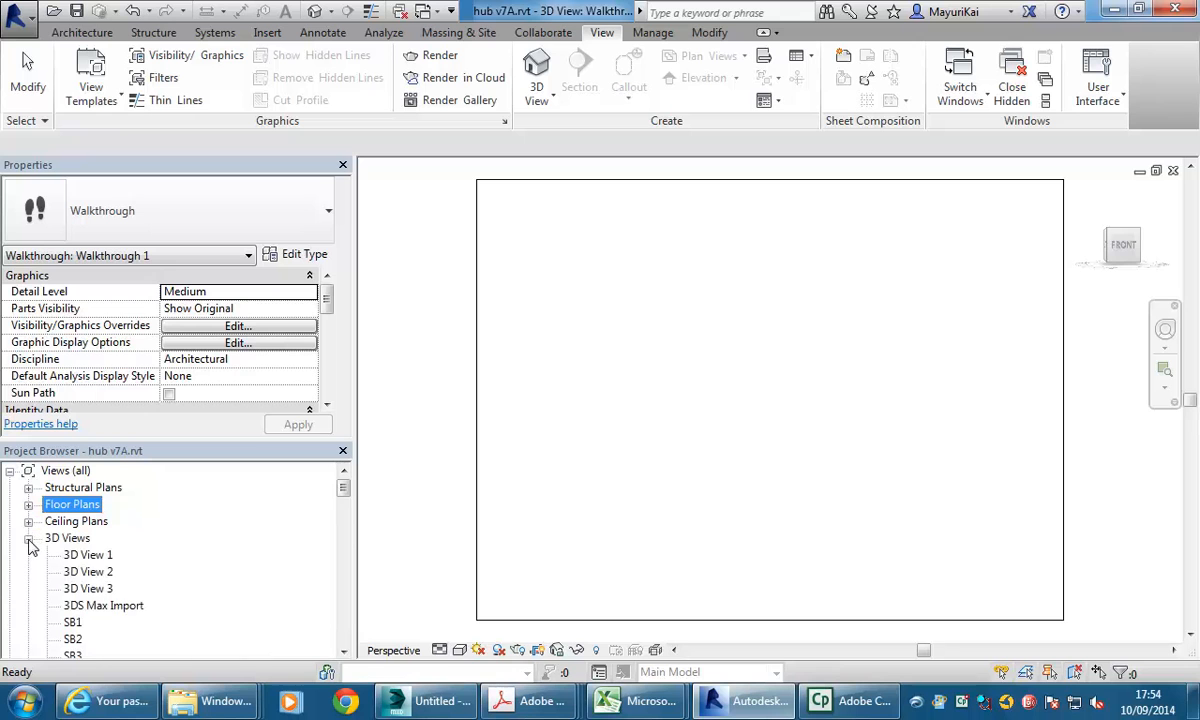
left_click(28, 538)
left_click(28, 555)
left_click(28, 572)
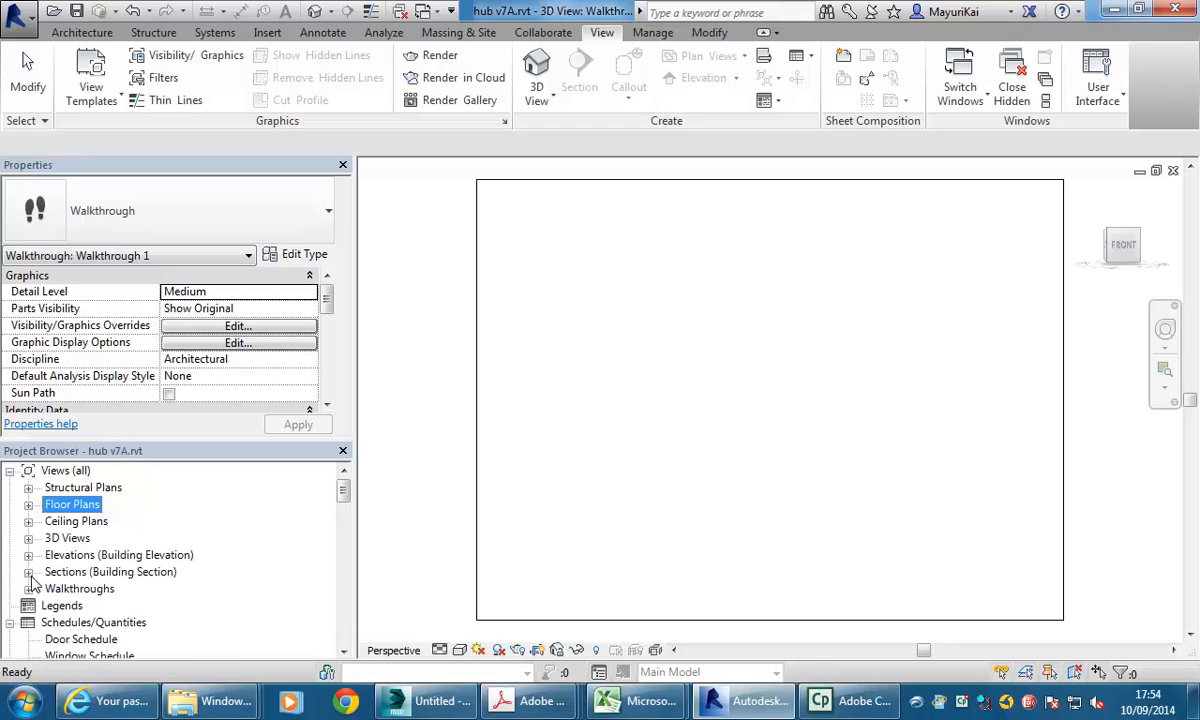
double_click(67, 590)
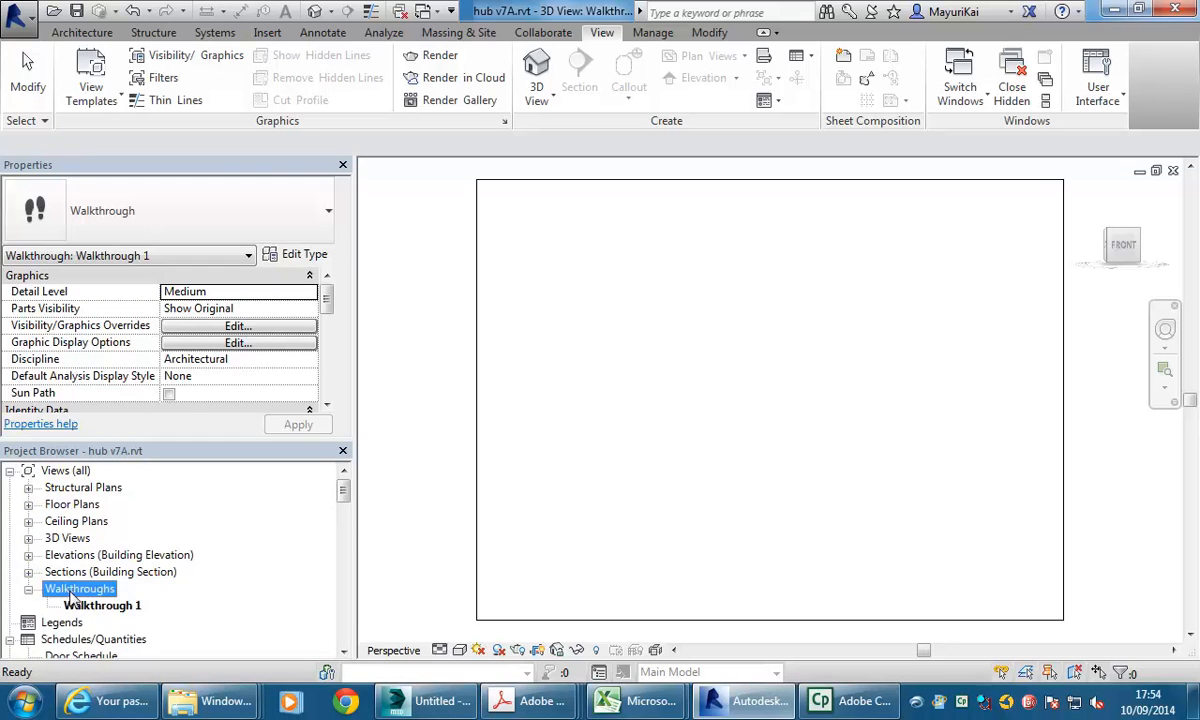
left_click(98, 606)
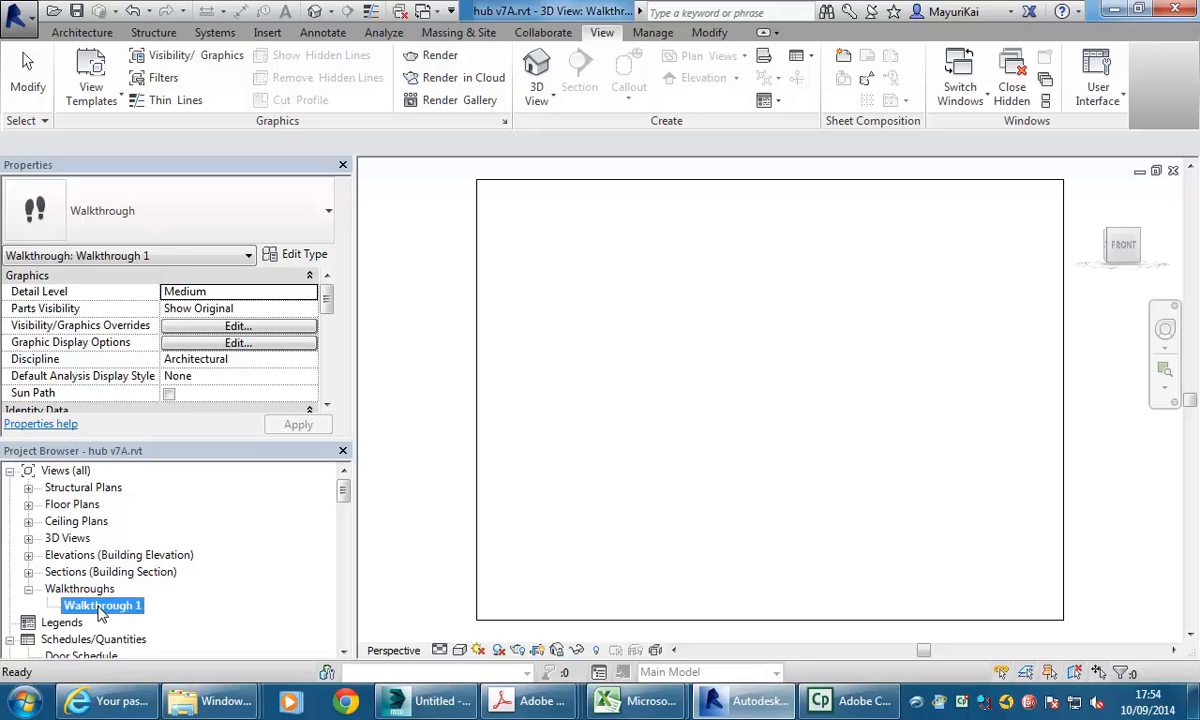
double_click(100, 606)
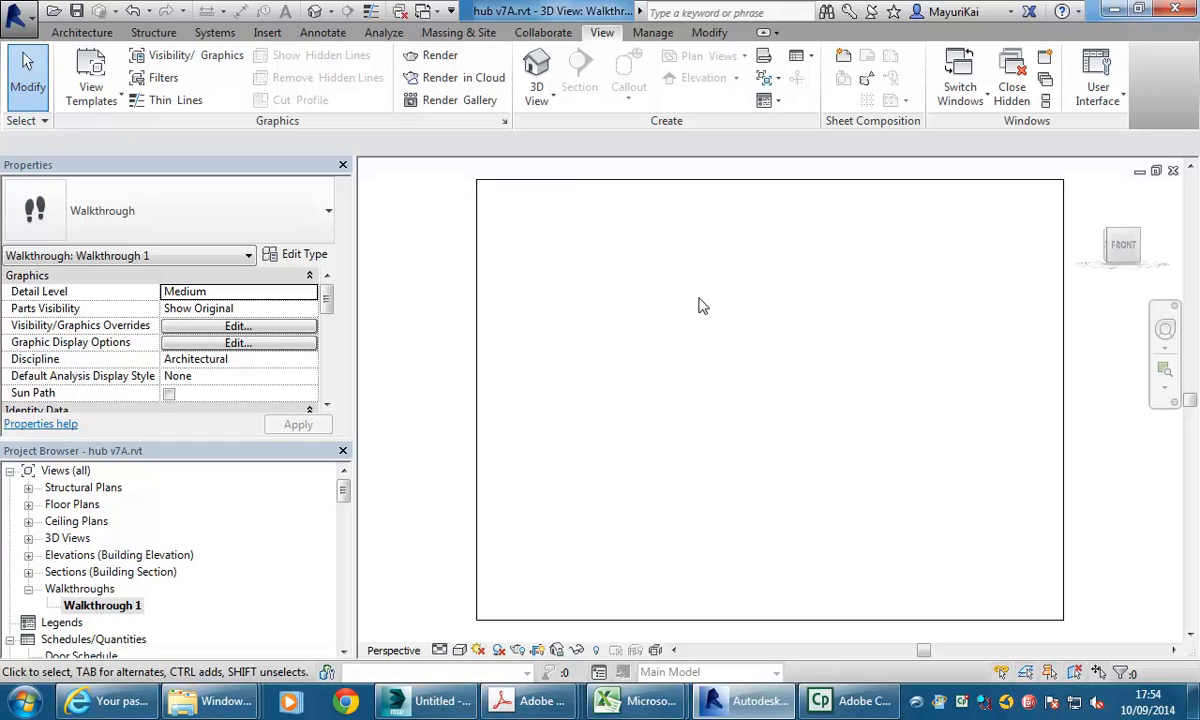
Step: Start editing Walkthrough 1 from its camera frame, going back to the first key frame and forward to the third
left_click(481, 263)
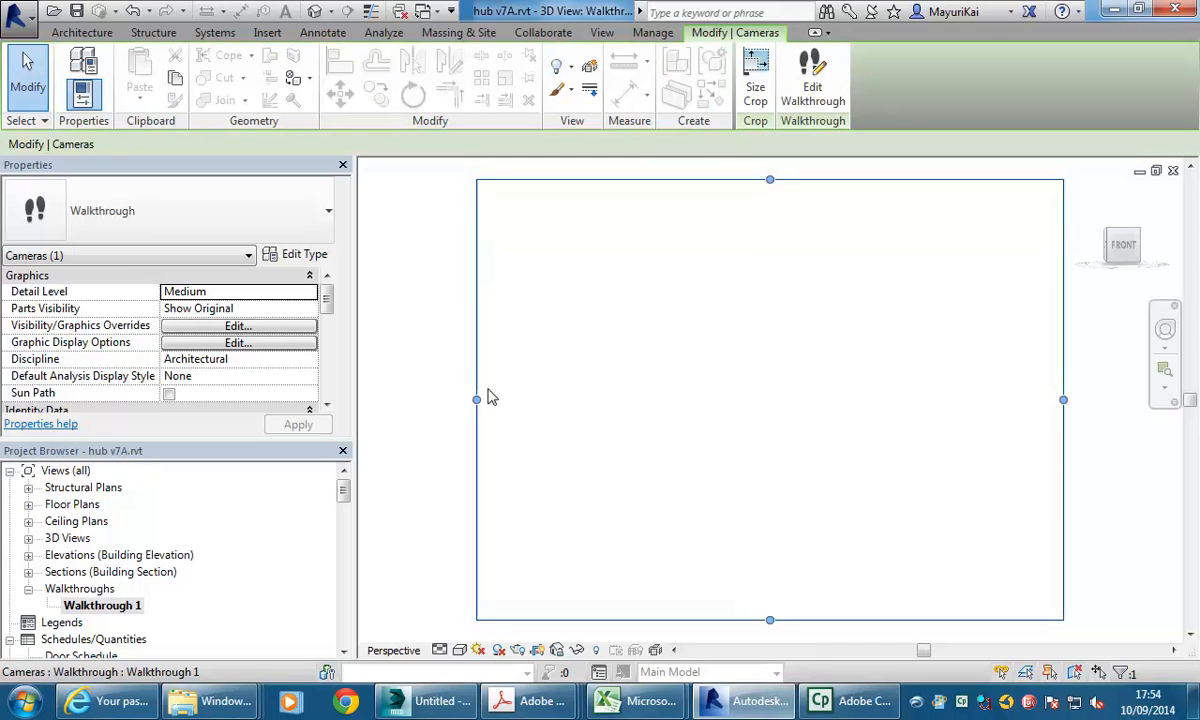
left_click(815, 80)
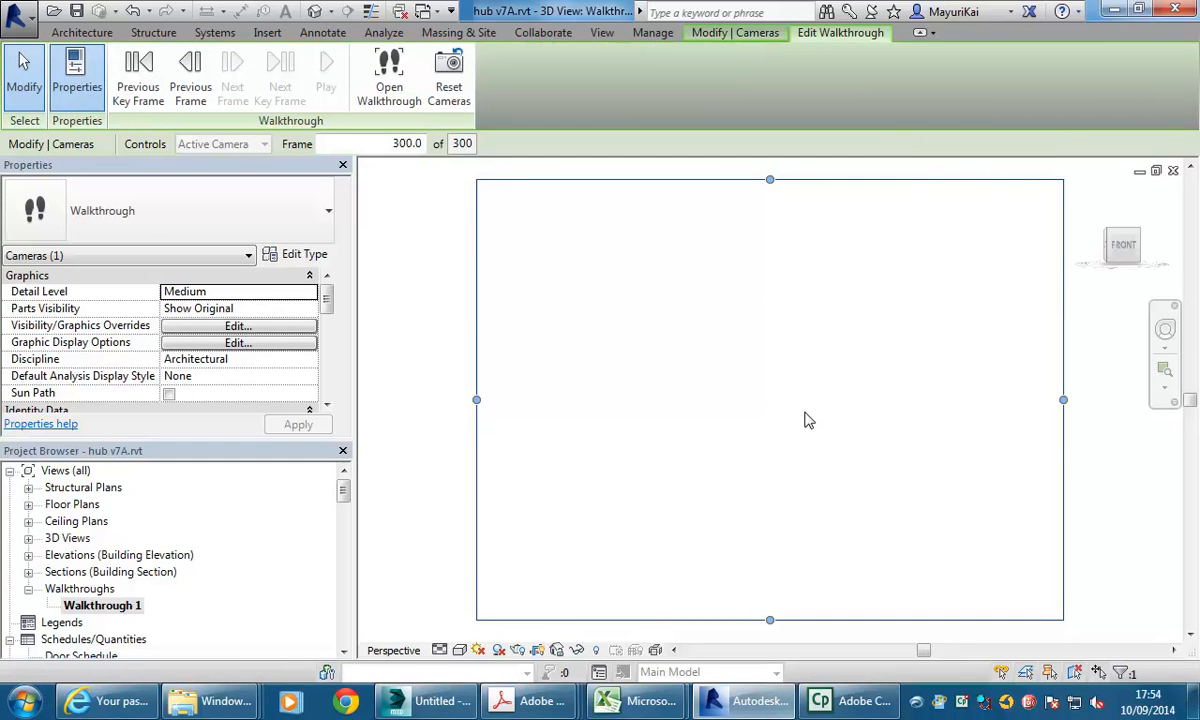
left_click(141, 88)
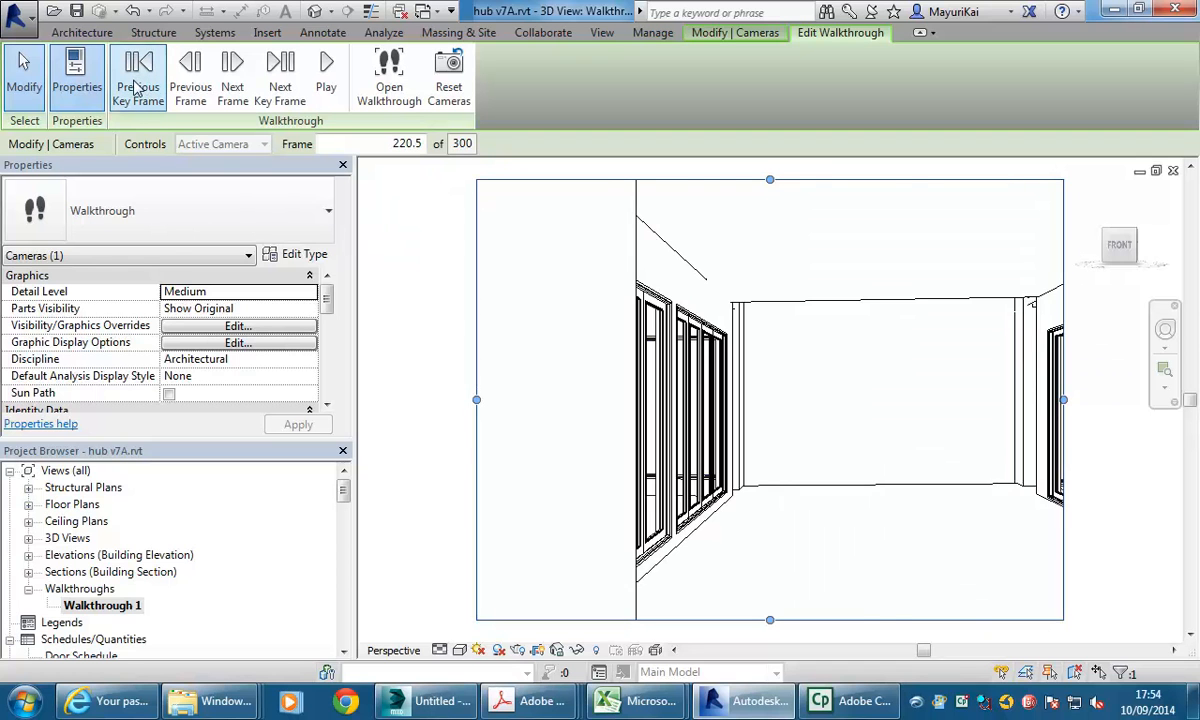
left_click(137, 88)
left_click(137, 88)
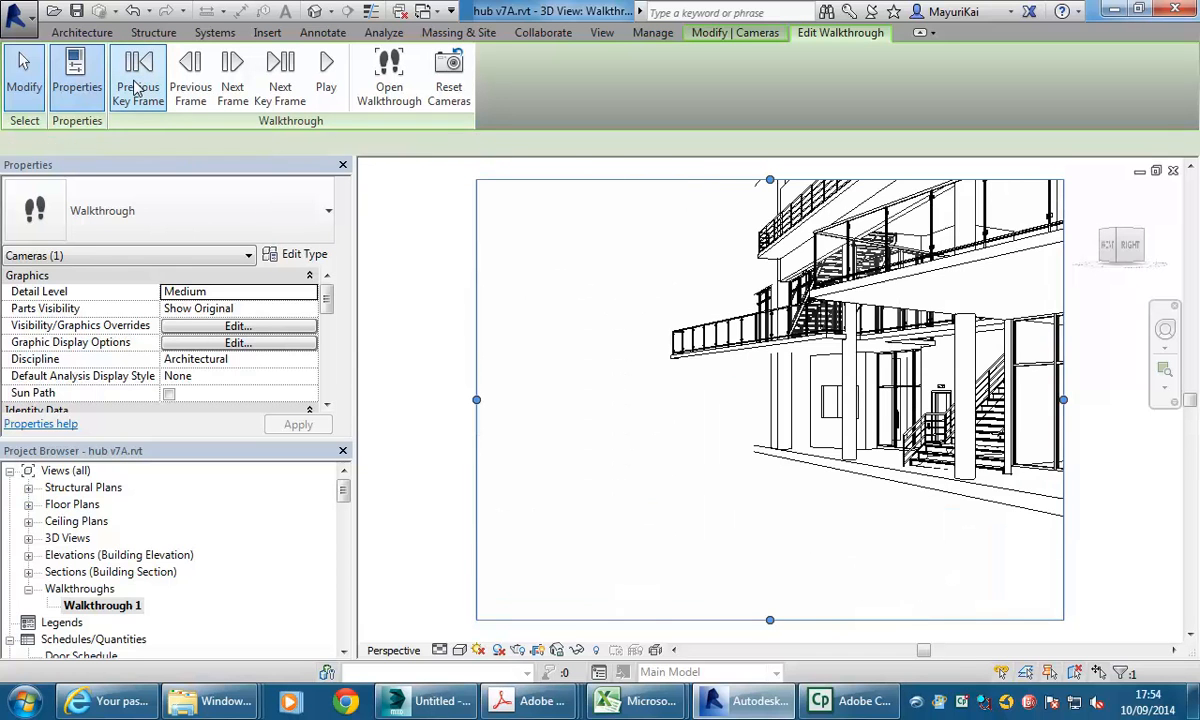
left_click(138, 88)
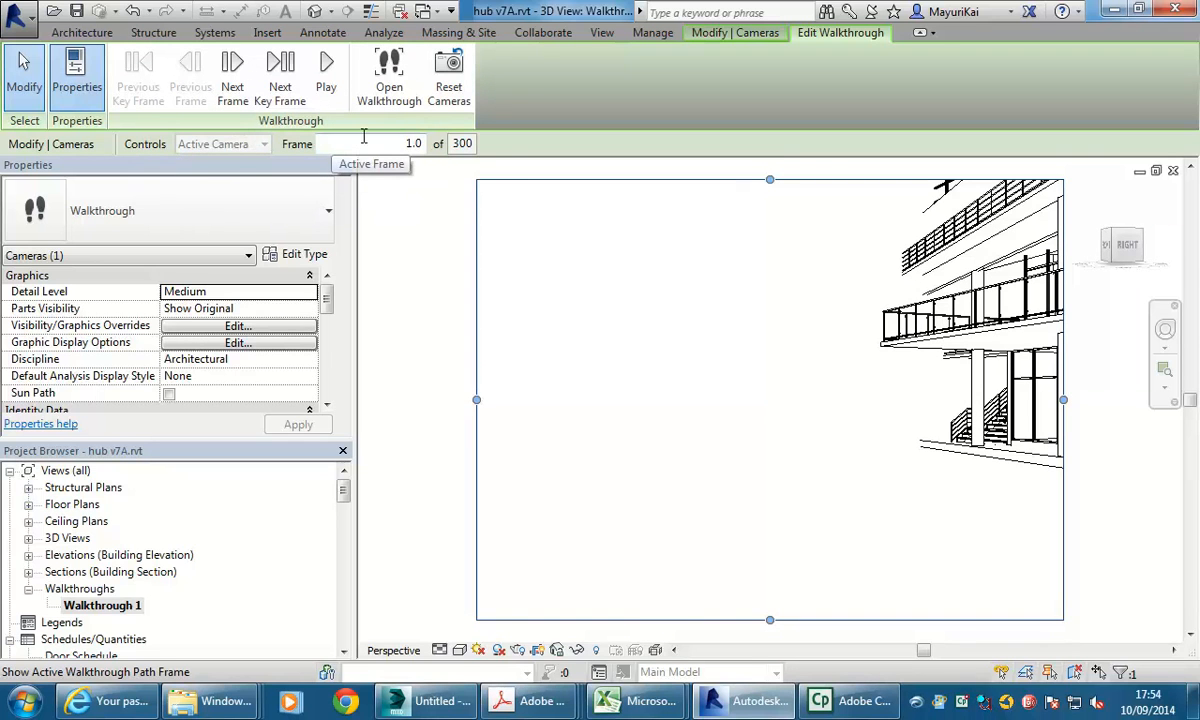
left_click(279, 88)
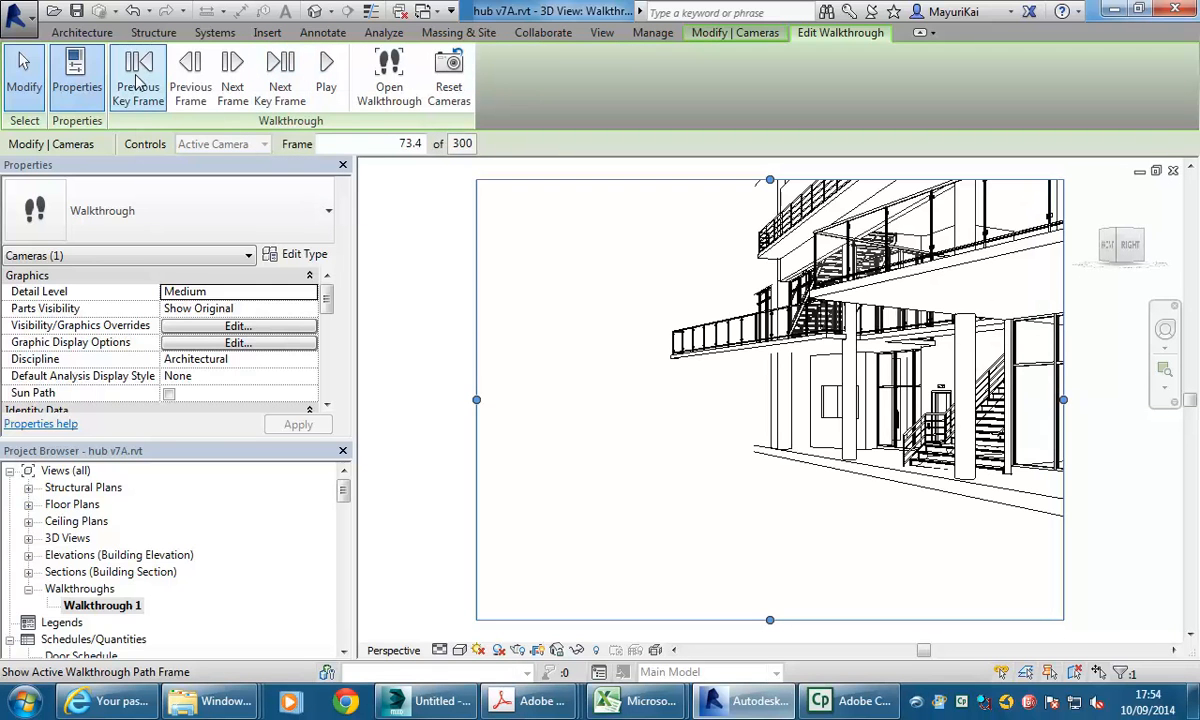
left_click(279, 88)
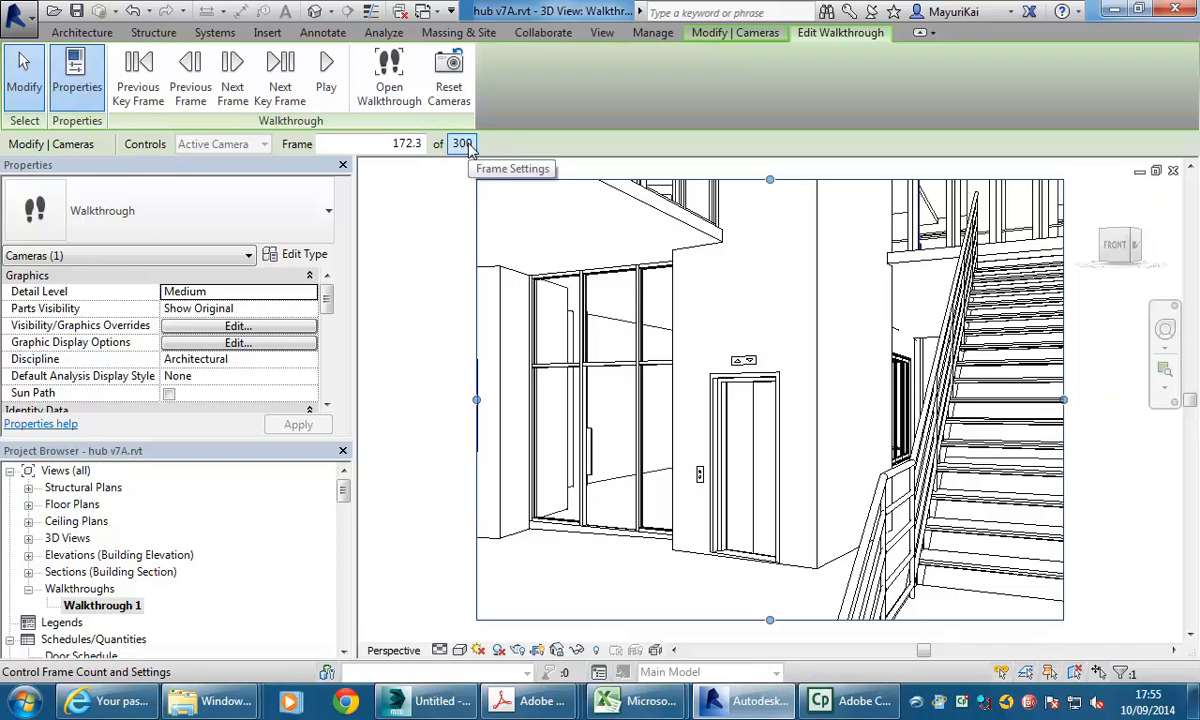
Step: Set the walkthrough's total frames to 500 with 15 frames per second and stay in walkthrough editing
left_click(462, 143)
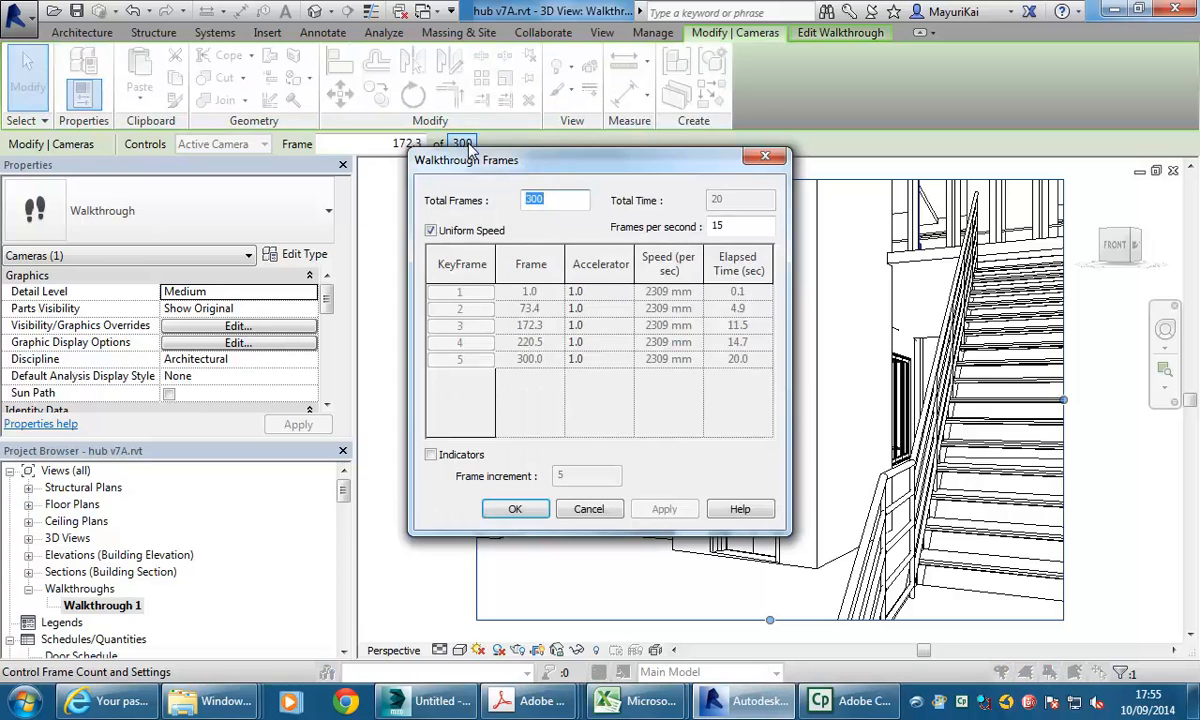
left_click_drag(467, 146, 417, 116)
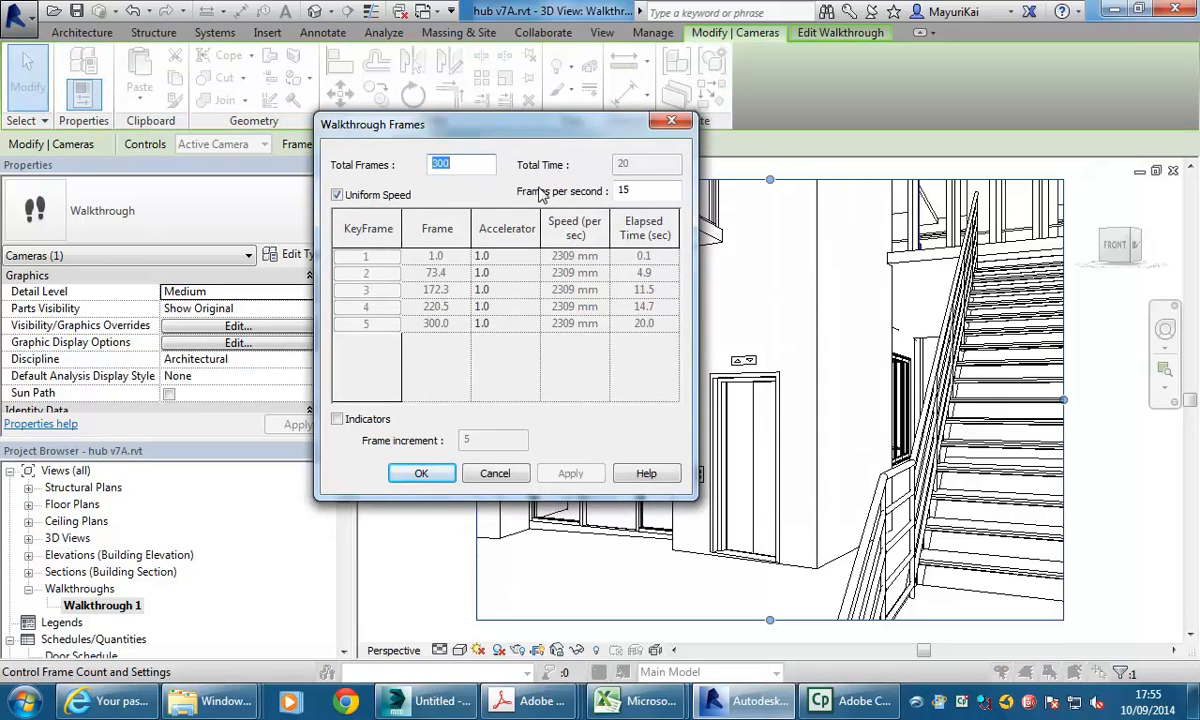
left_click(649, 190)
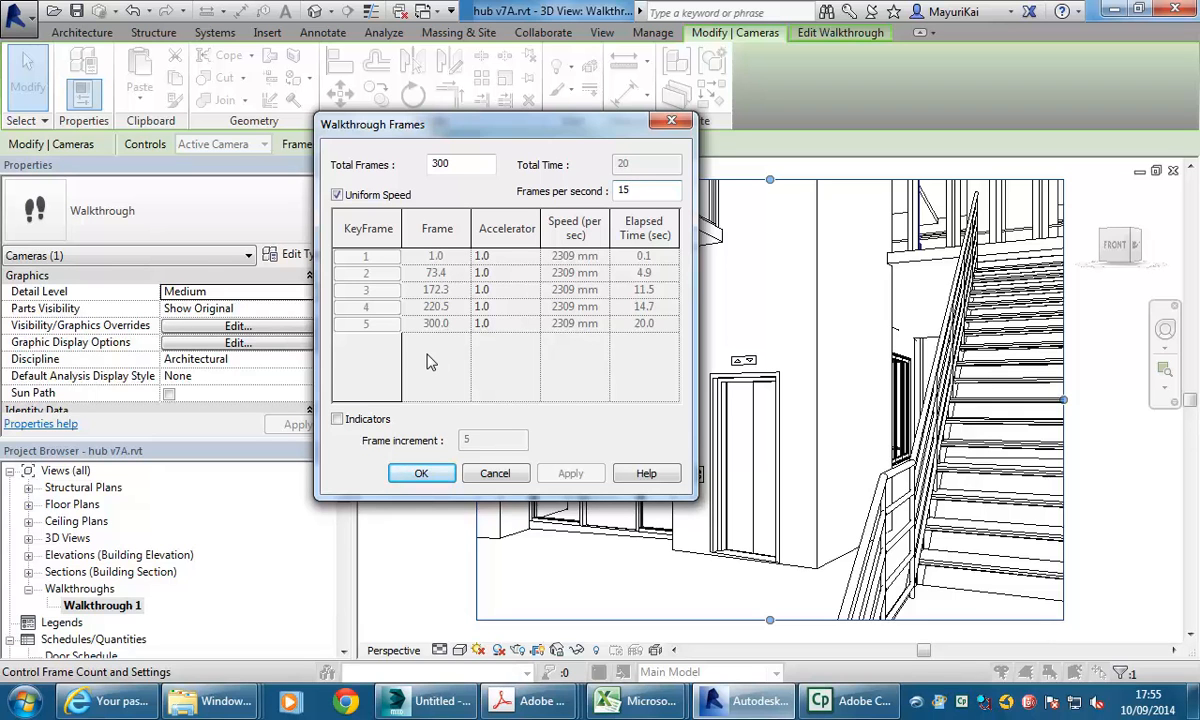
left_click(458, 162)
left_click_drag(471, 164, 416, 171)
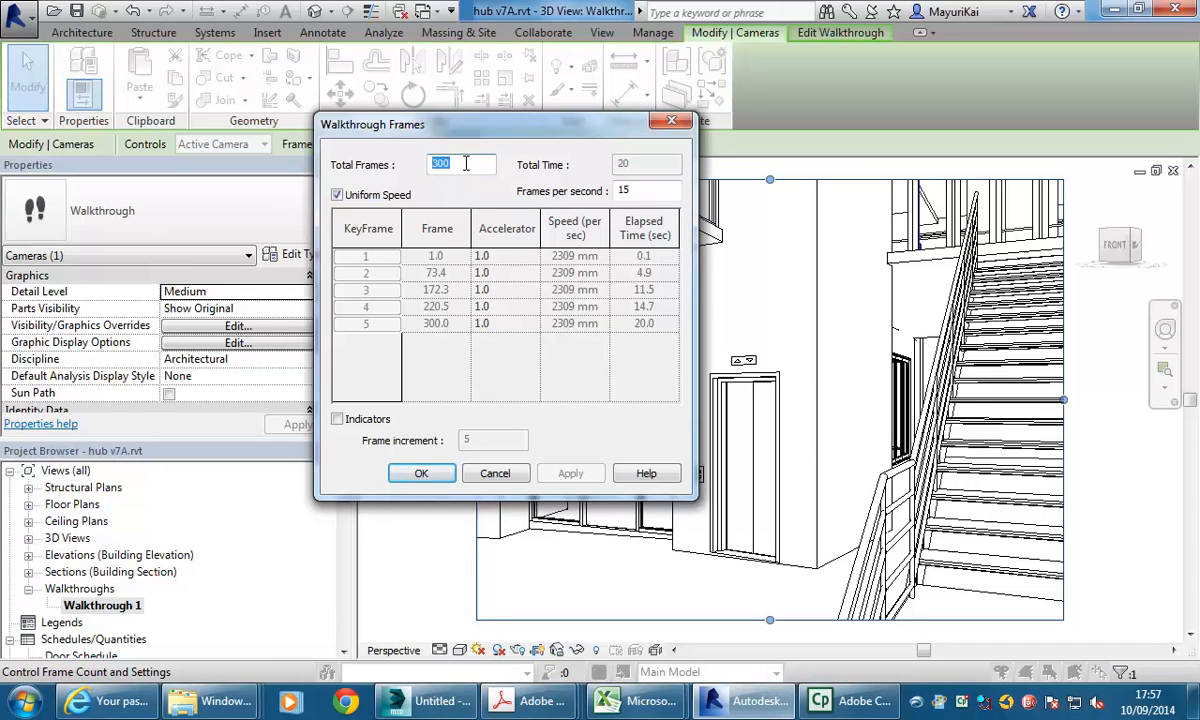
type("500")
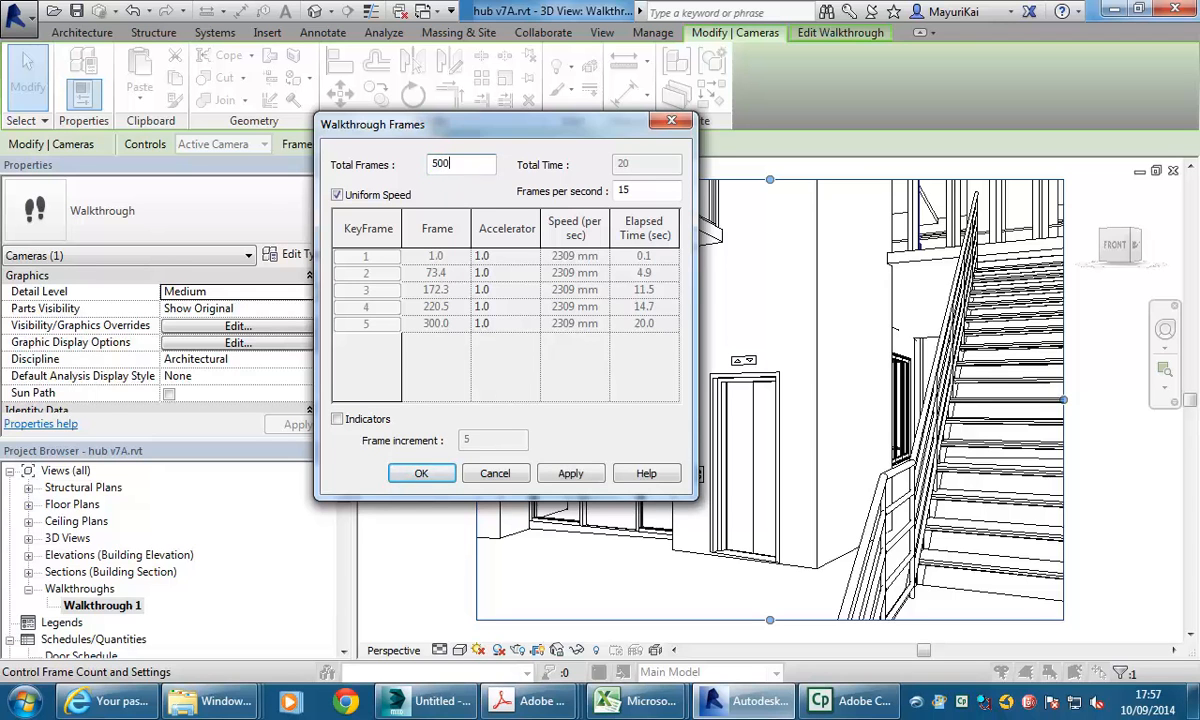
left_click(656, 189)
left_click(571, 478)
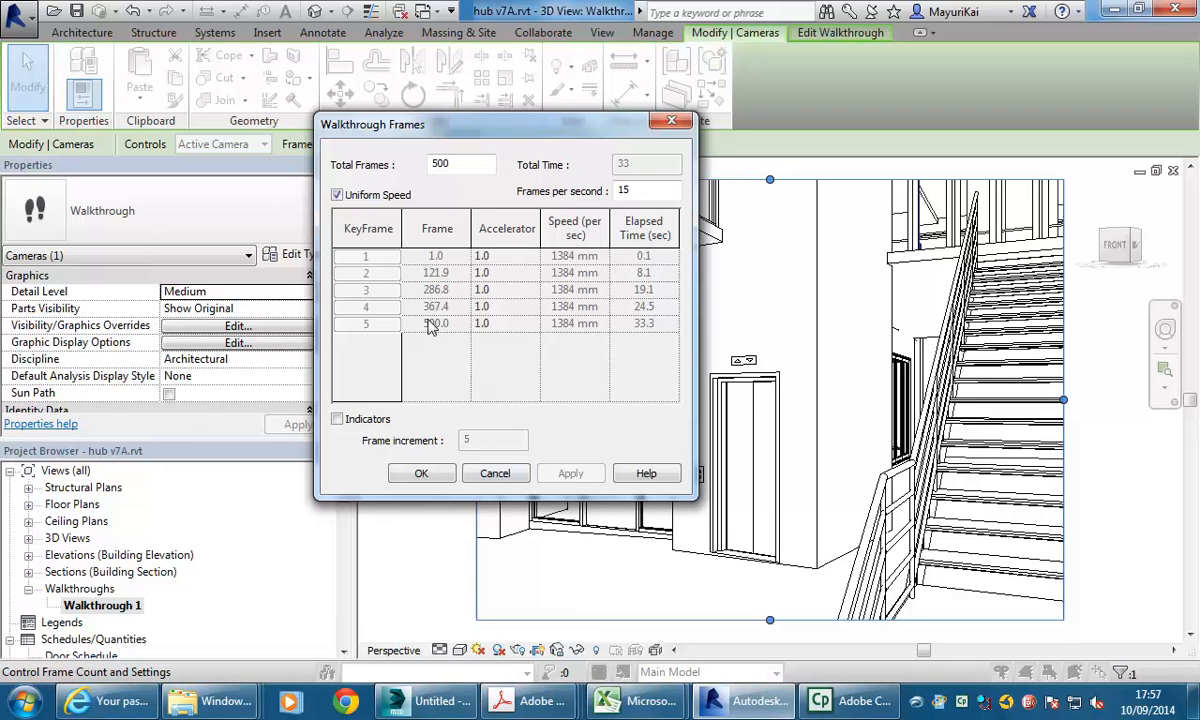
left_click(421, 476)
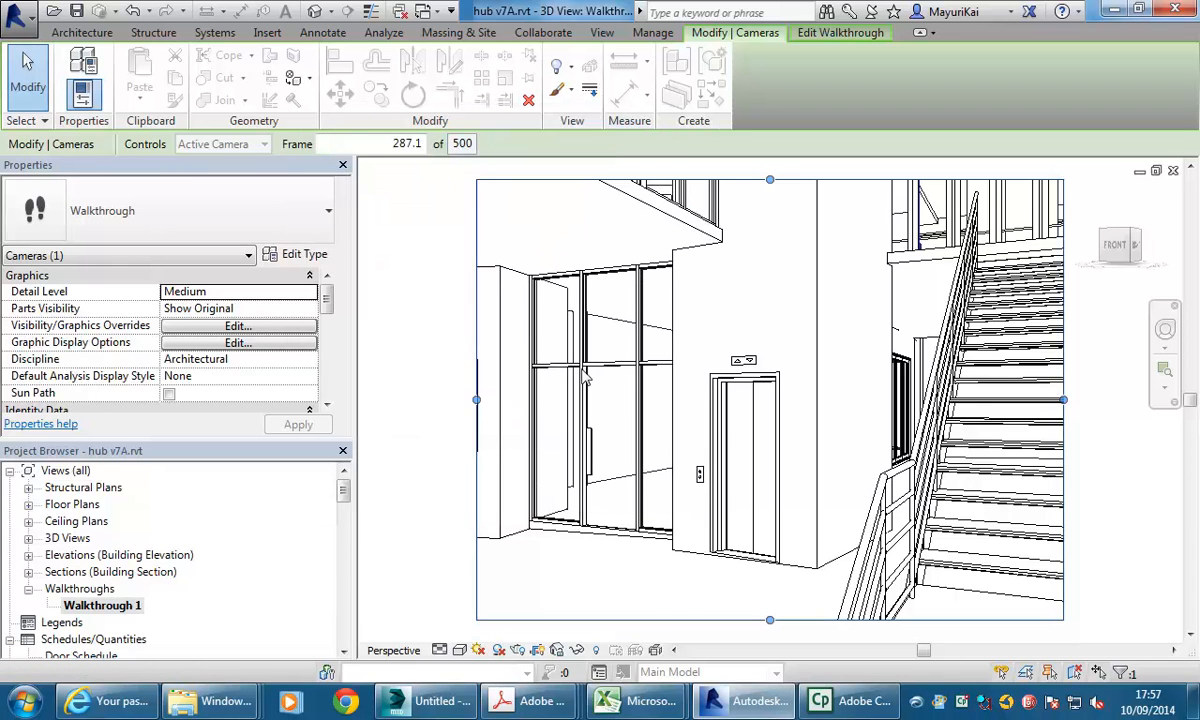
left_click(625, 623)
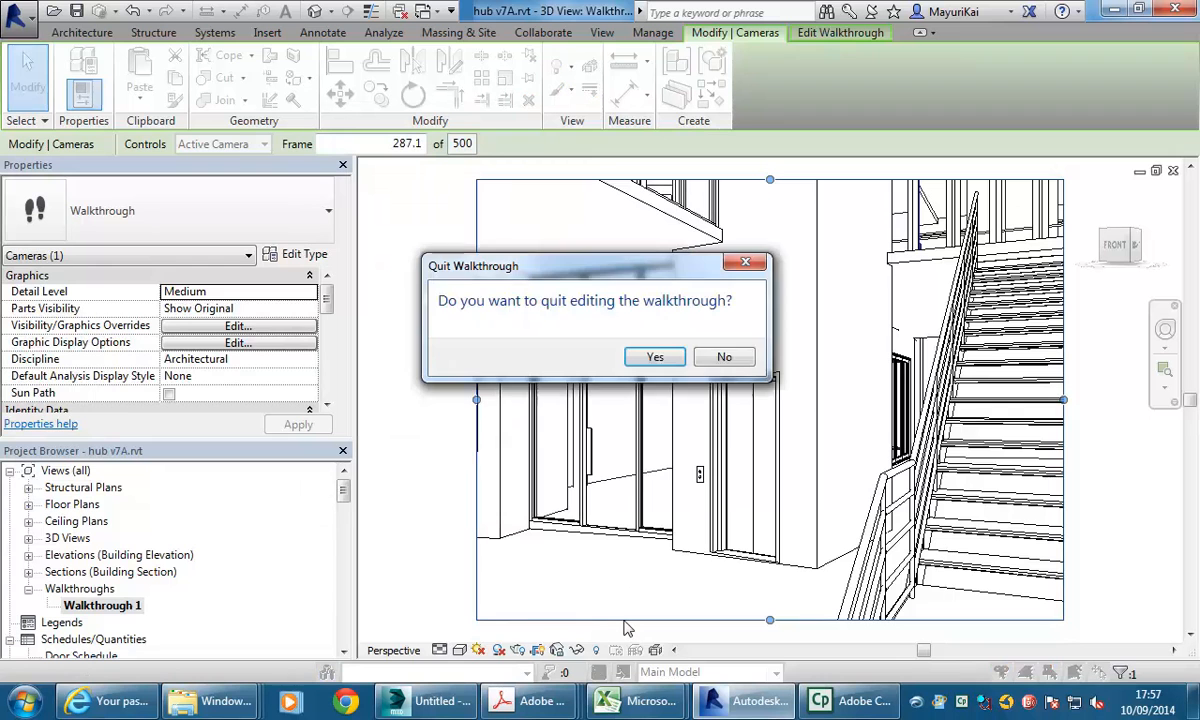
left_click(724, 357)
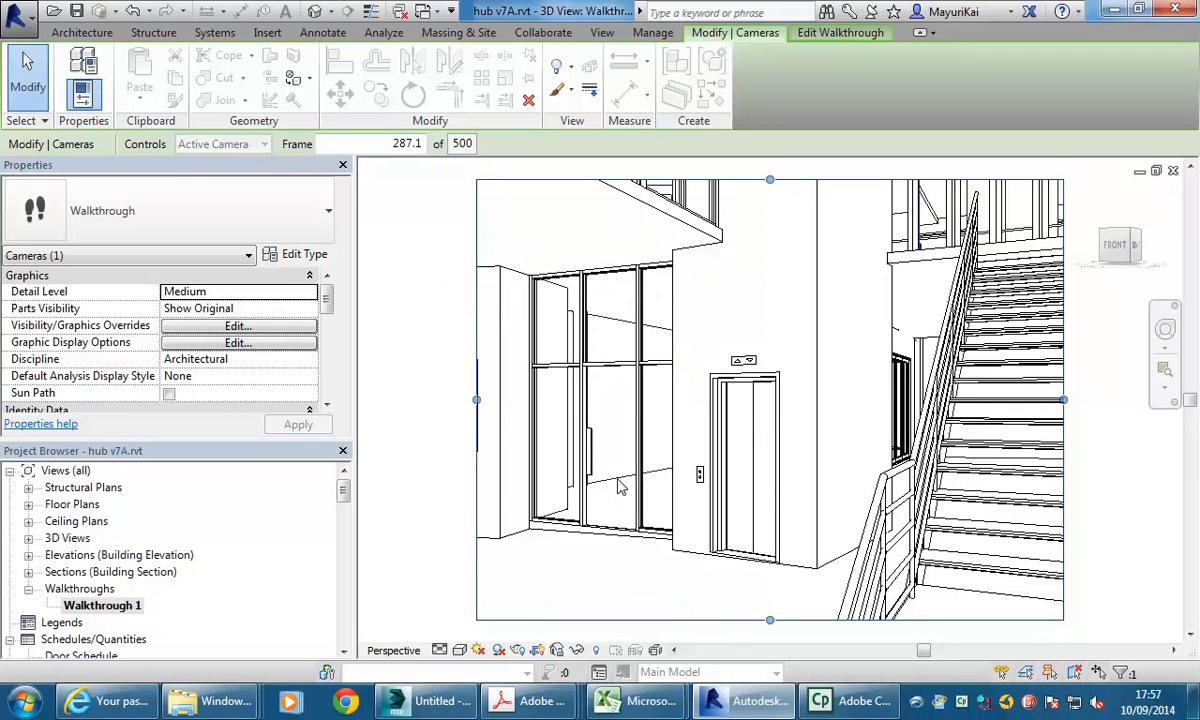
Step: Take the walkthrough back to its first key frame and play it
scroll(638, 520, "down", 1)
scroll(630, 527, "up", 1)
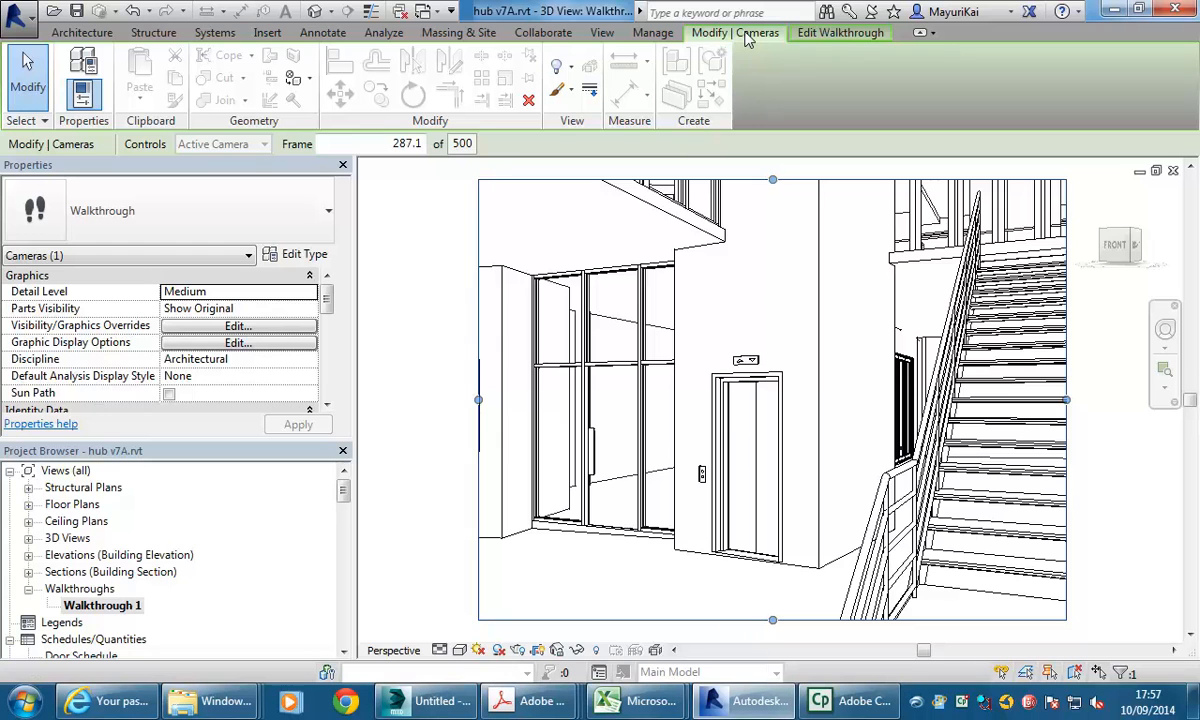
left_click(841, 34)
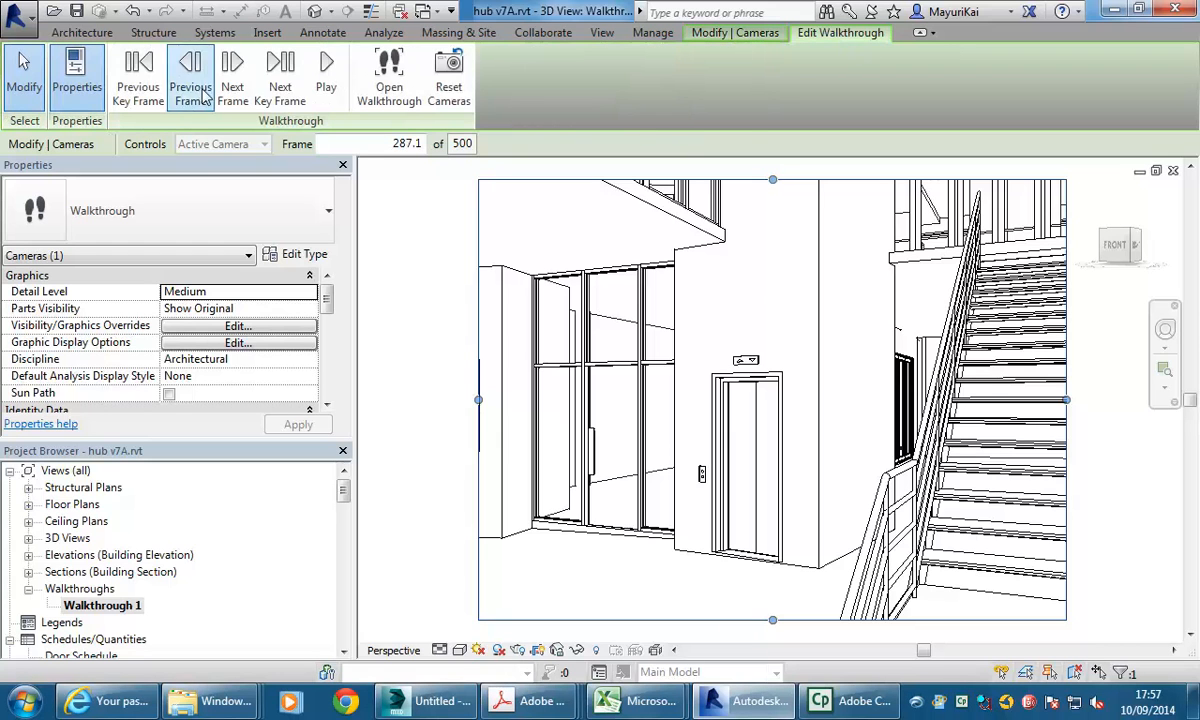
left_click(142, 89)
left_click(142, 89)
left_click(142, 89)
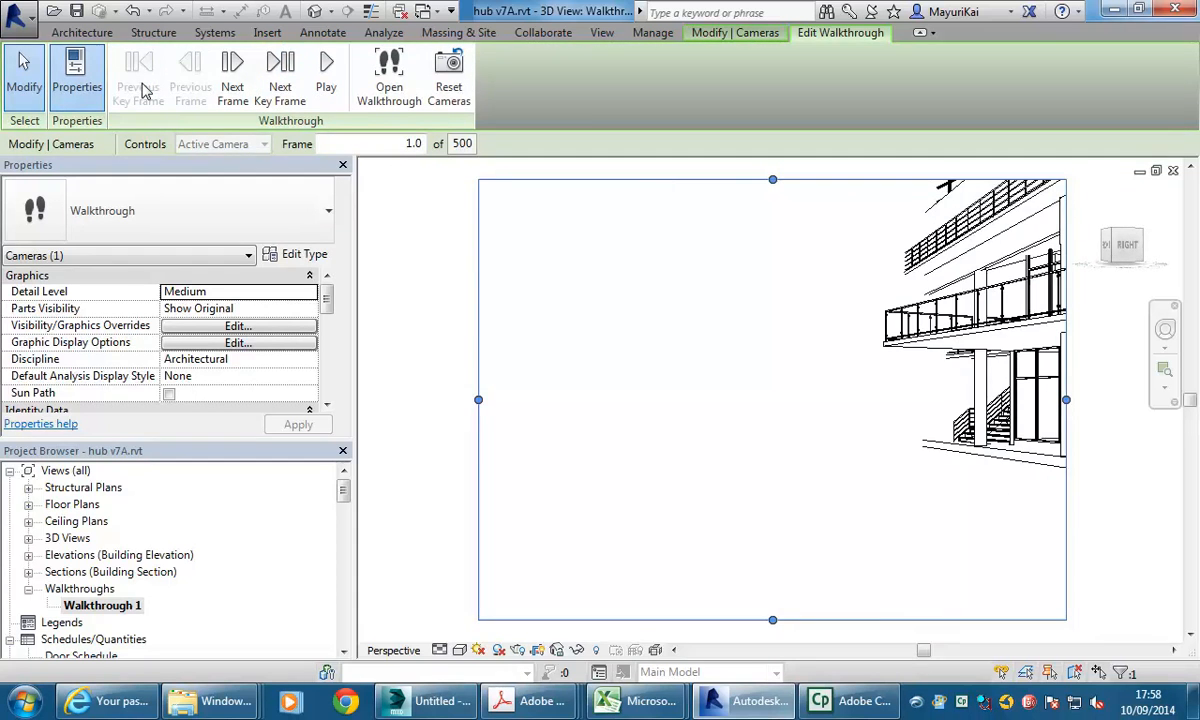
left_click(327, 90)
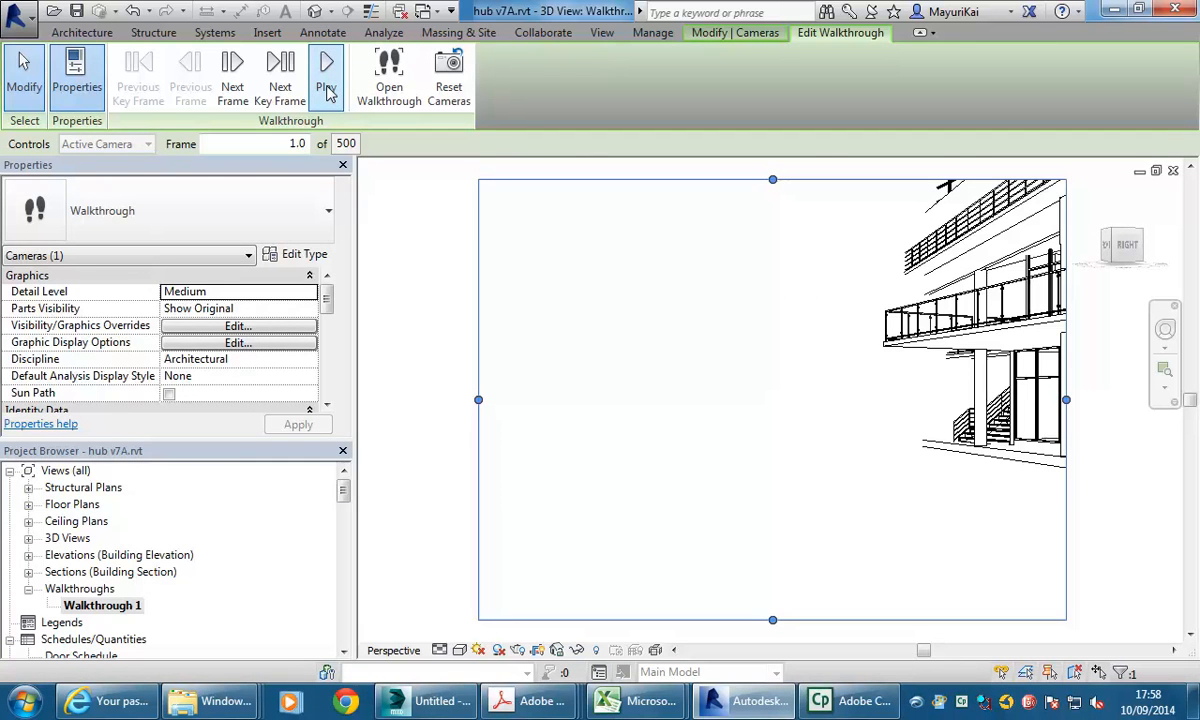
Step: Set the walkthrough's total frames to 300 and play it from the first frame
left_click(346, 144)
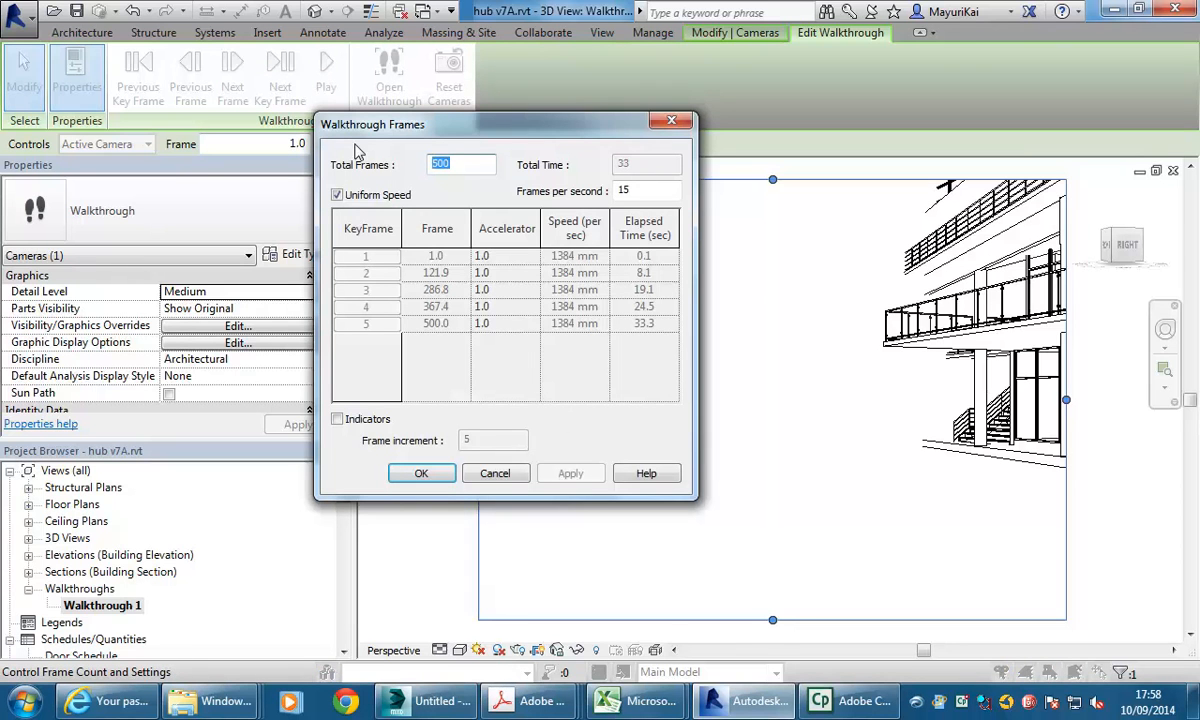
type("300")
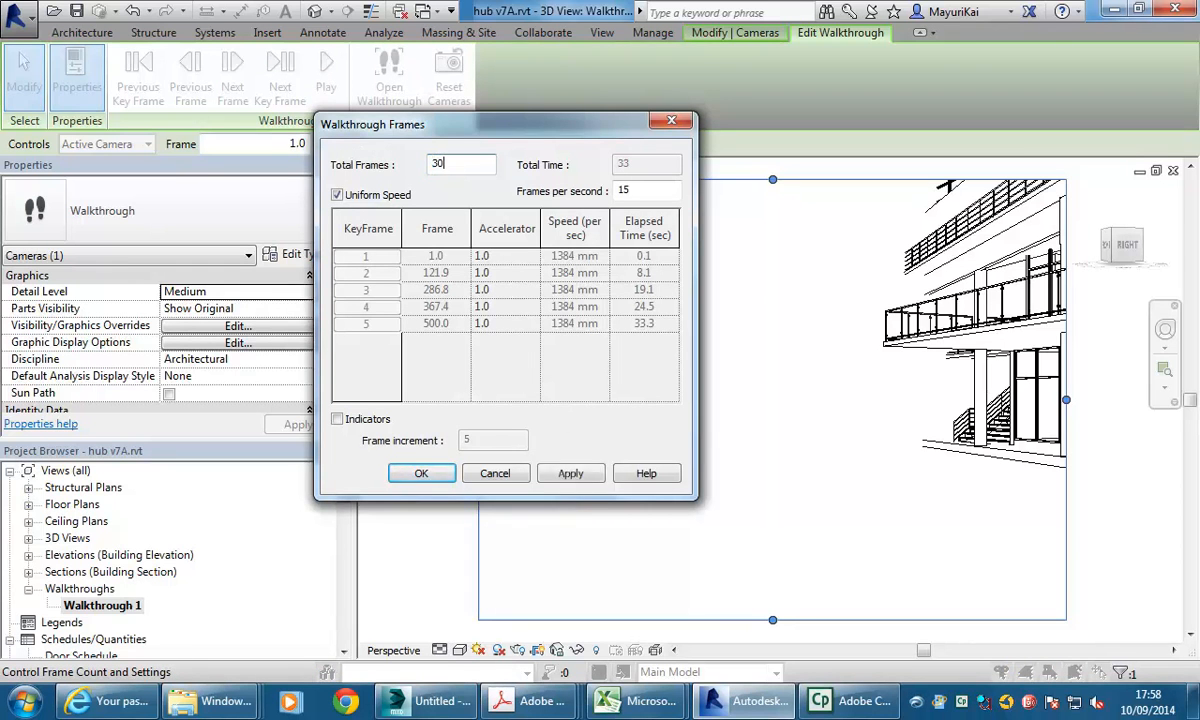
left_click(657, 193)
left_click(421, 473)
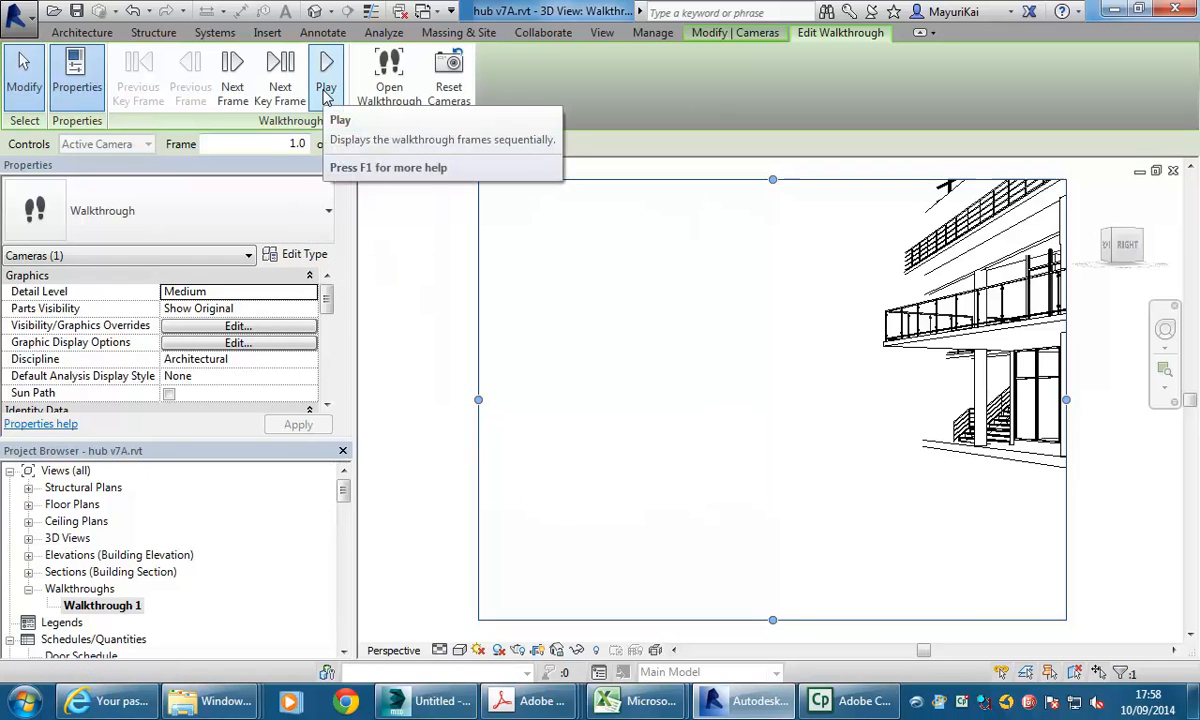
left_click(327, 80)
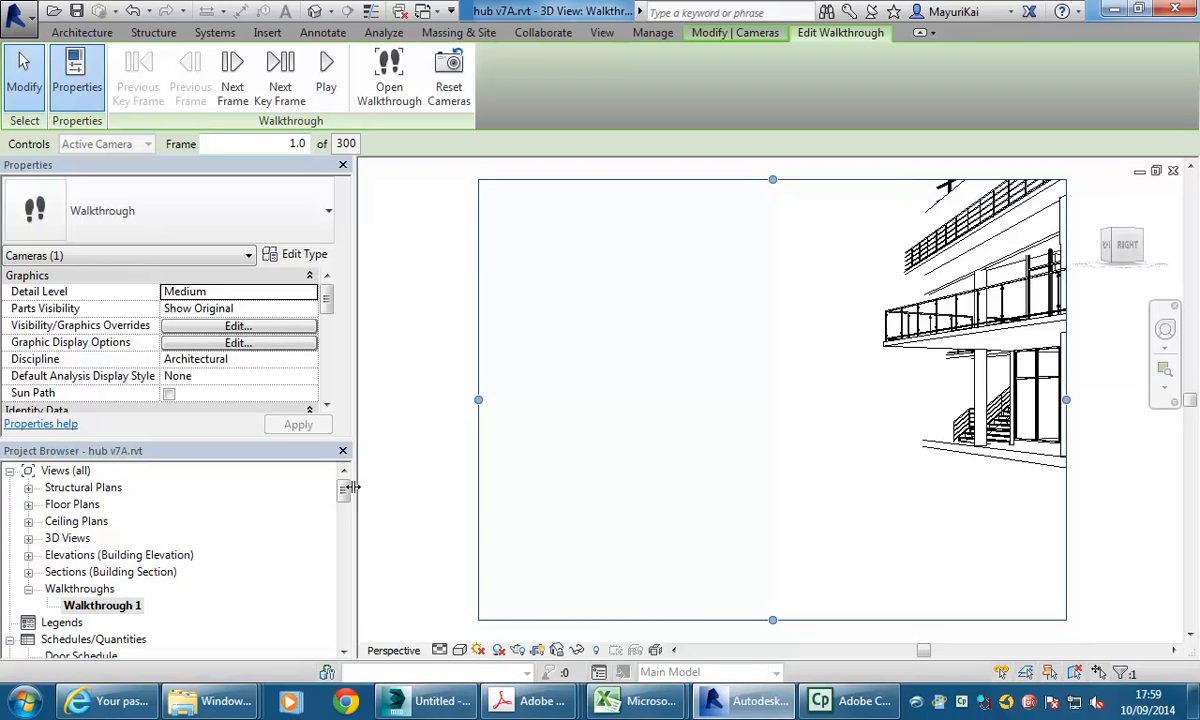
Step: Open the Ground Floor plan and deselect the walkthrough path and camera
double_click(72, 504)
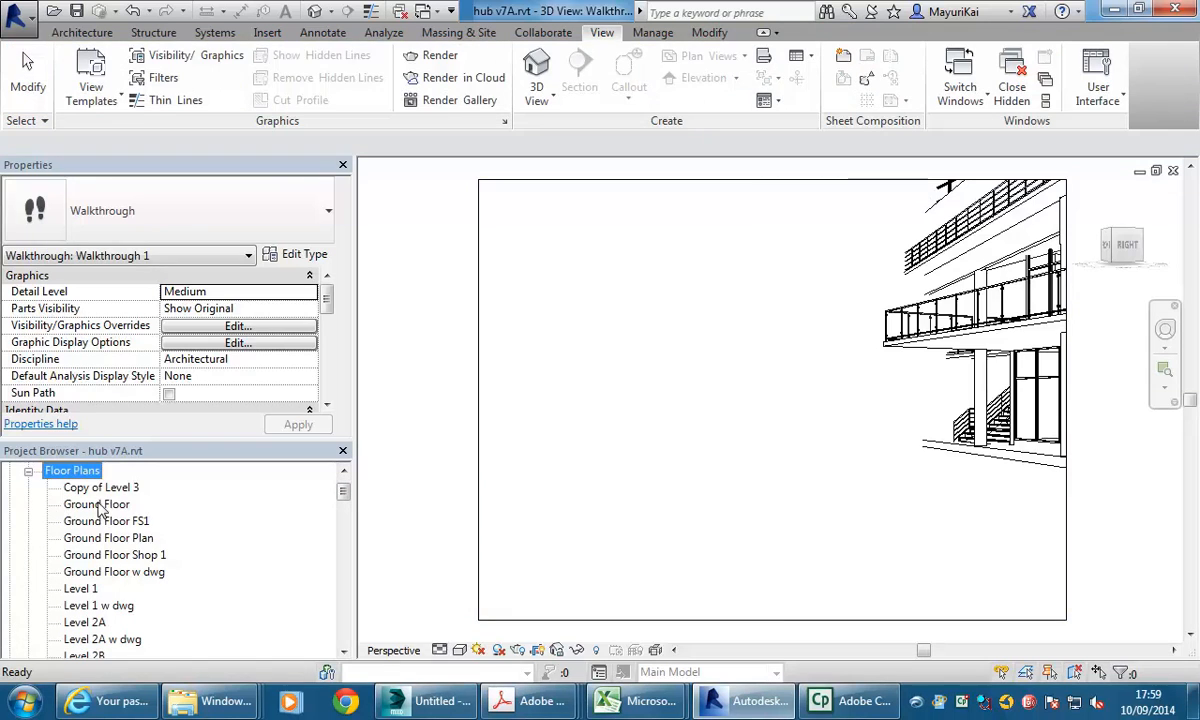
double_click(96, 504)
middle_click_drag(660, 426, 667, 376)
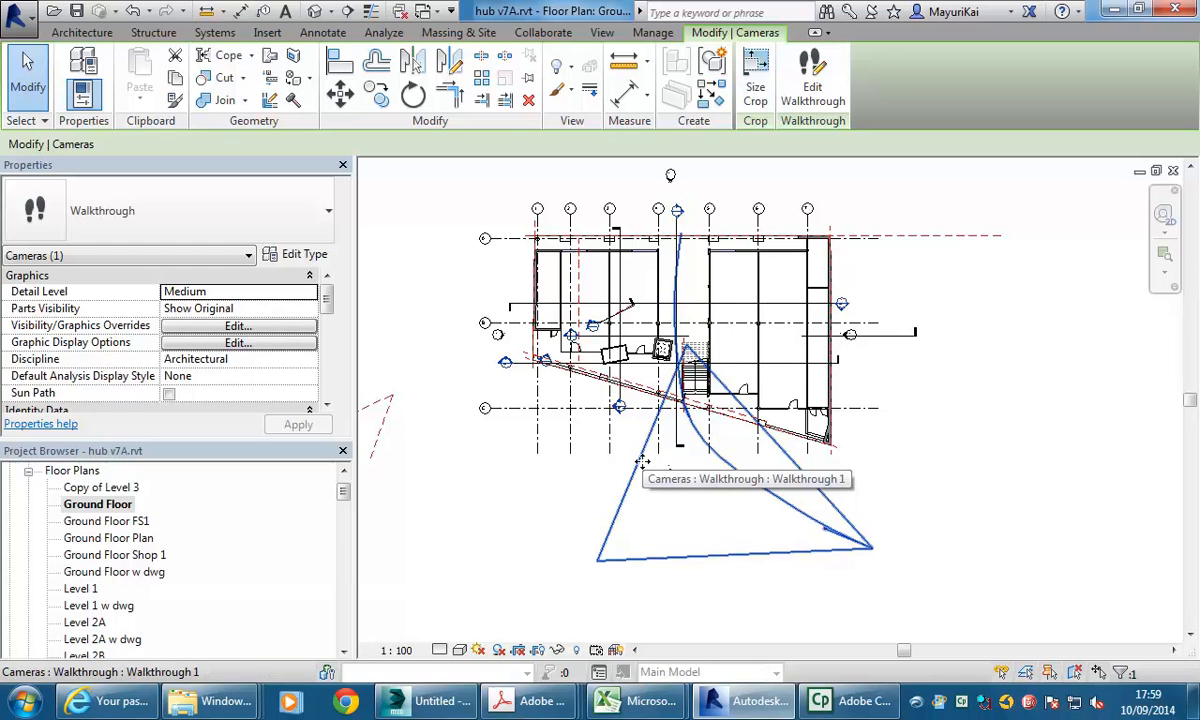
mouse_move(661, 473)
middle_mouse_down()
mouse_move(680, 459)
mouse_move(648, 462)
middle_mouse_up()
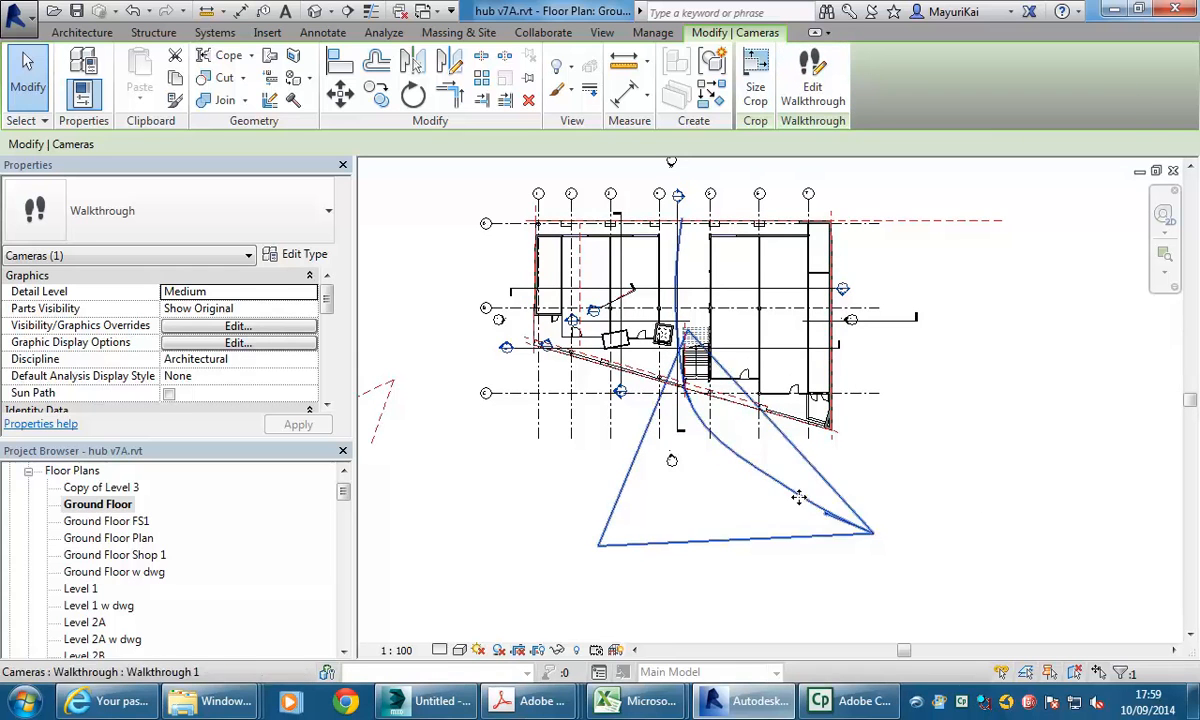
left_click(916, 474)
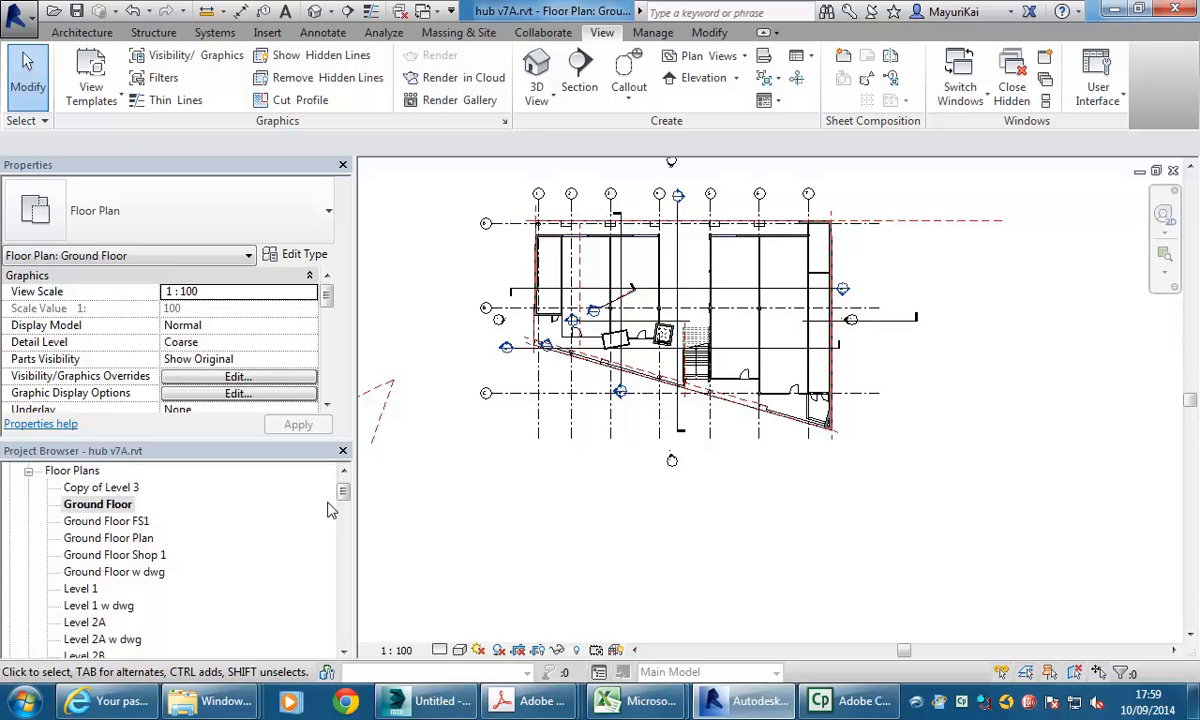
Step: Show the camera of 3D View 1 in the ground floor plan and collapse the 3D views group again
left_click_drag(341, 491, 342, 536)
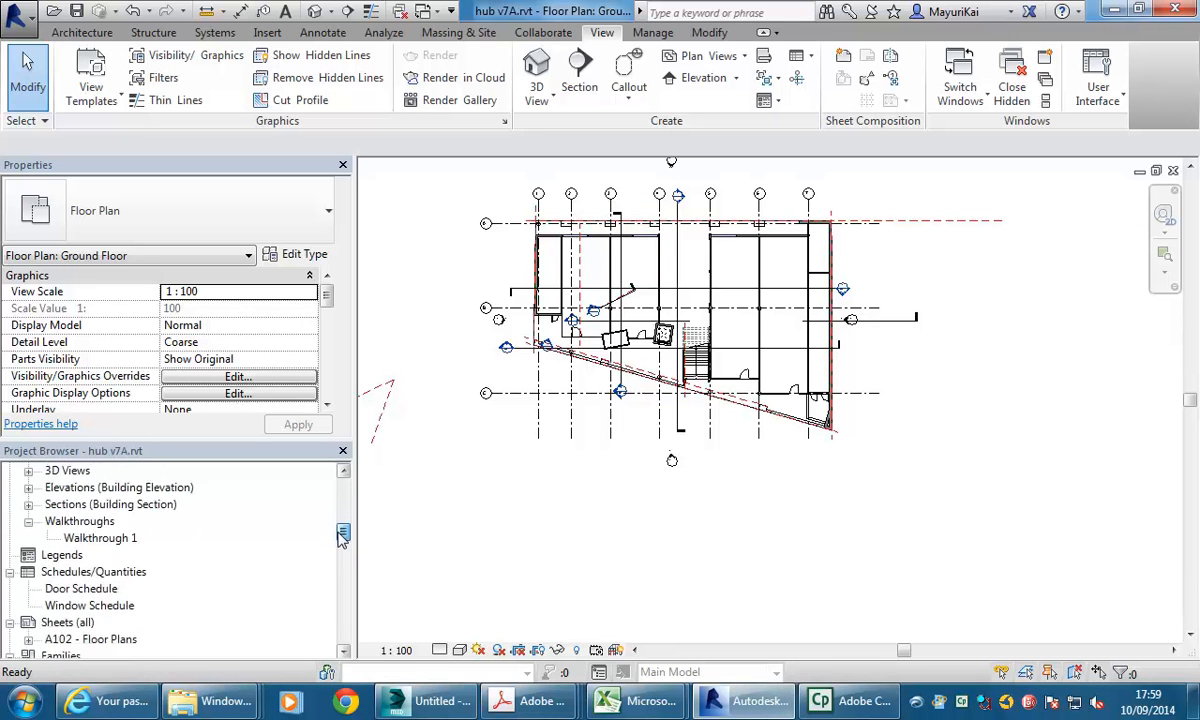
double_click(68, 471)
right_click(90, 488)
left_click(143, 175)
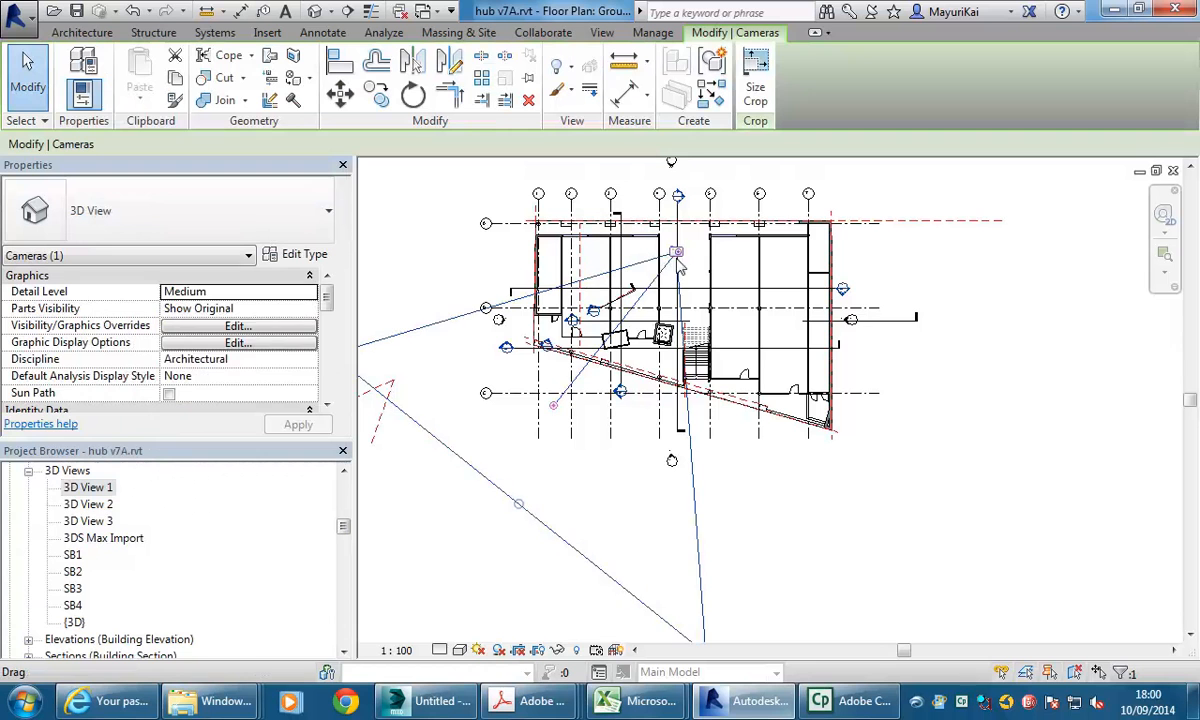
left_click(28, 471)
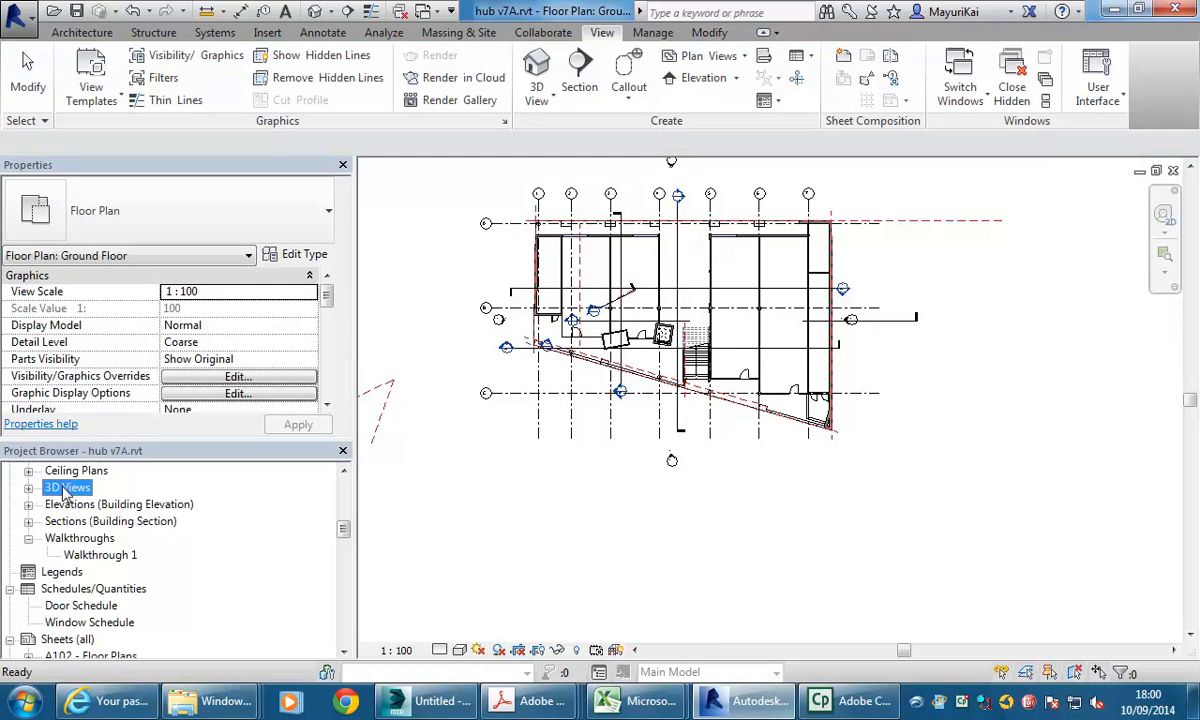
Step: Show the Walkthrough 1 camera in the ground floor plan and start editing the walkthrough
left_click(96, 556)
right_click(96, 563)
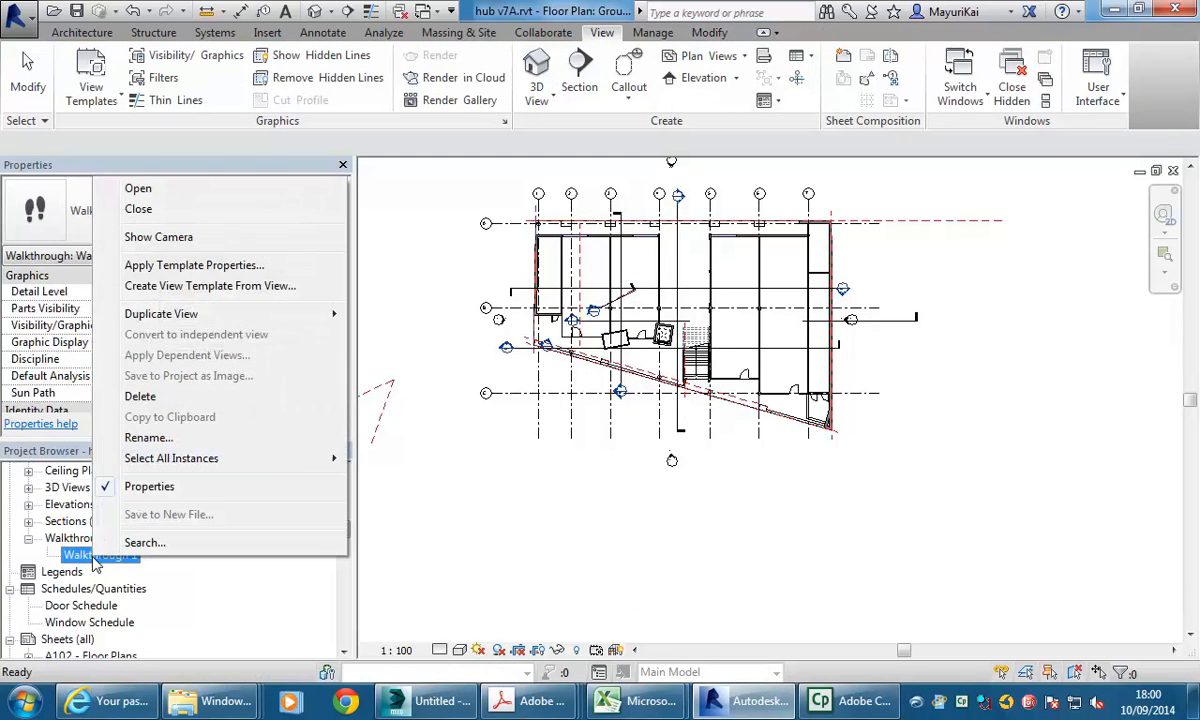
left_click(155, 238)
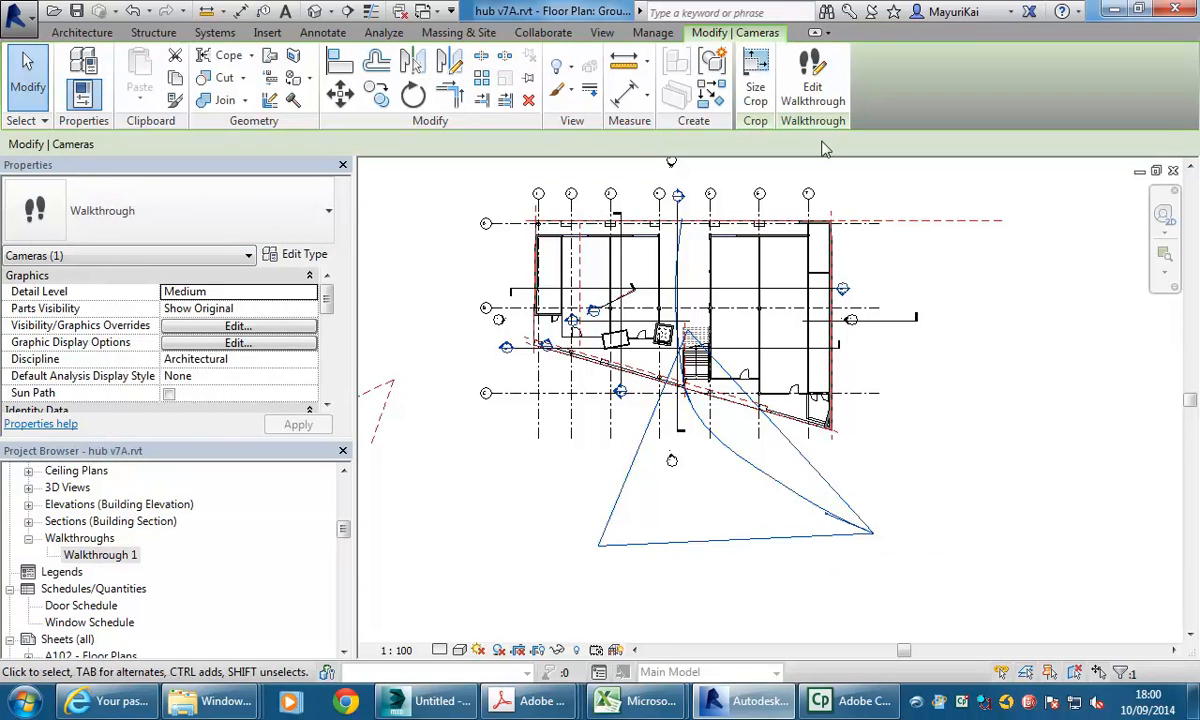
left_click(812, 82)
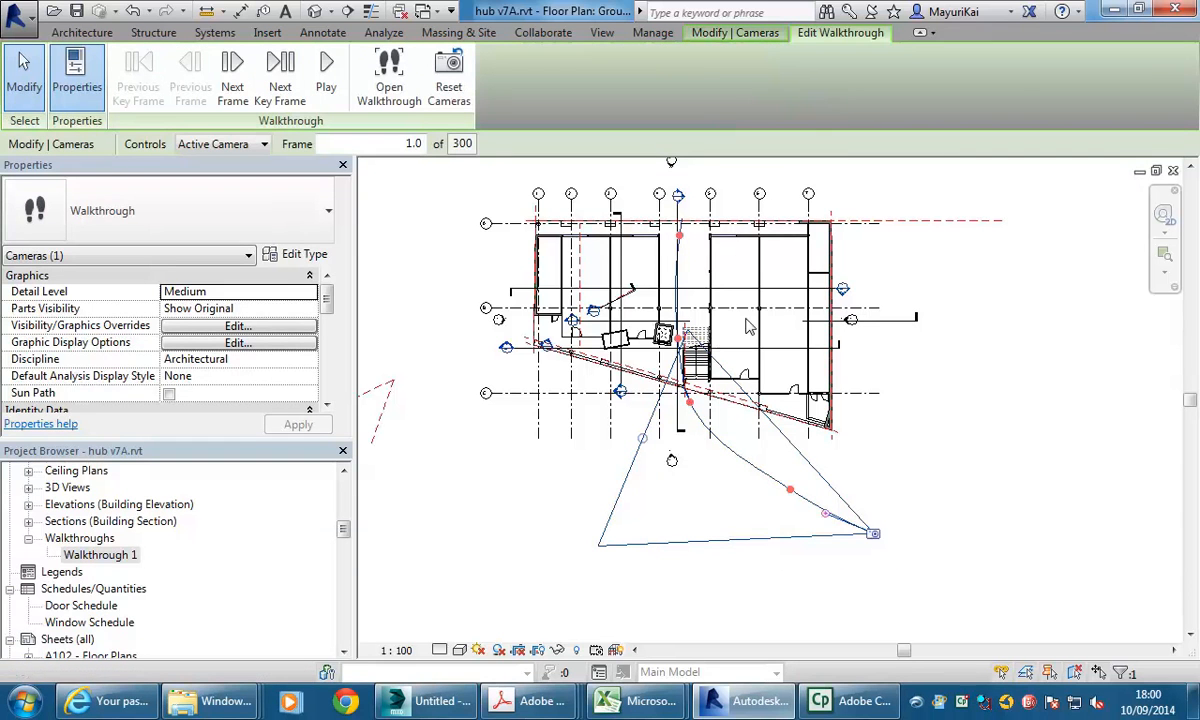
Step: Extend the far clip of the first key frame's camera so its view cone reaches past the building's far side
middle_click_drag(740, 473, 750, 479)
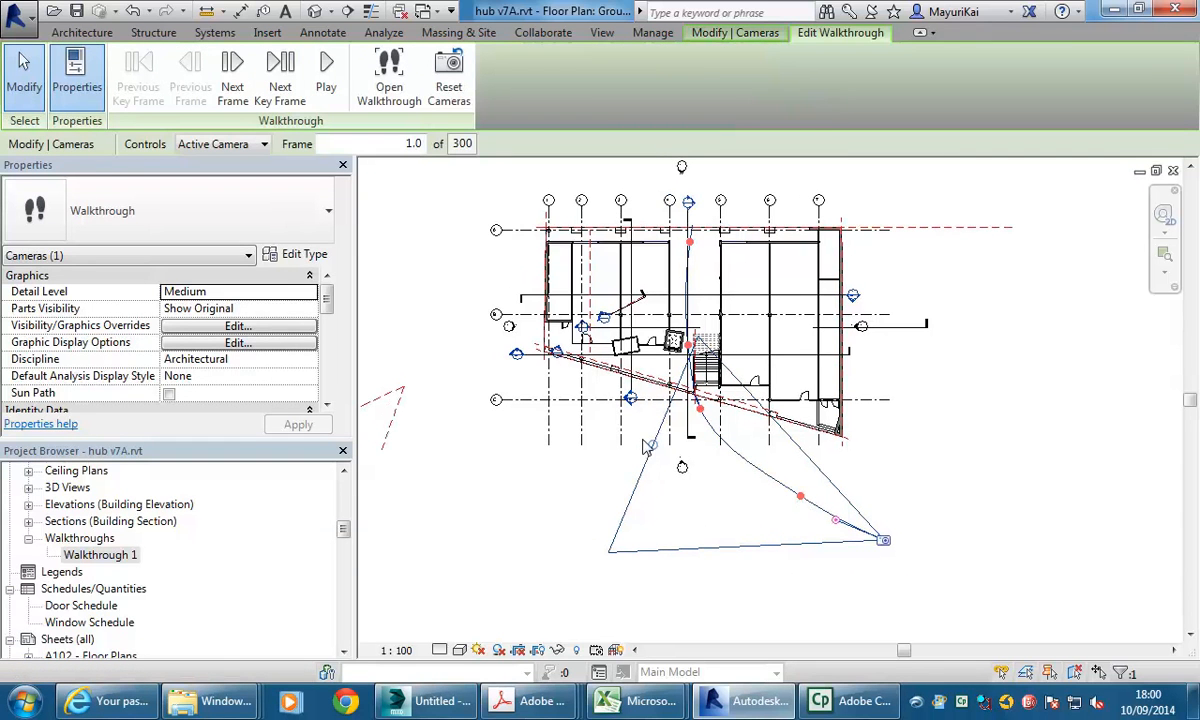
left_click_drag(652, 446, 450, 377)
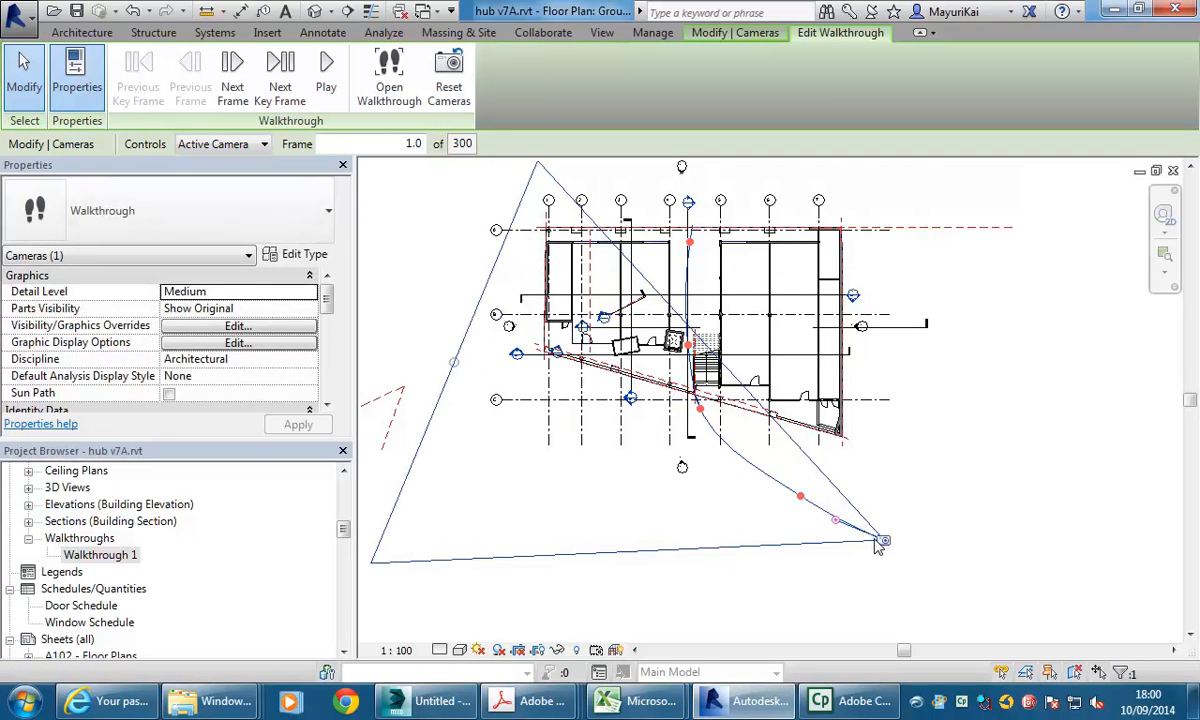
middle_click_drag(495, 440, 515, 458)
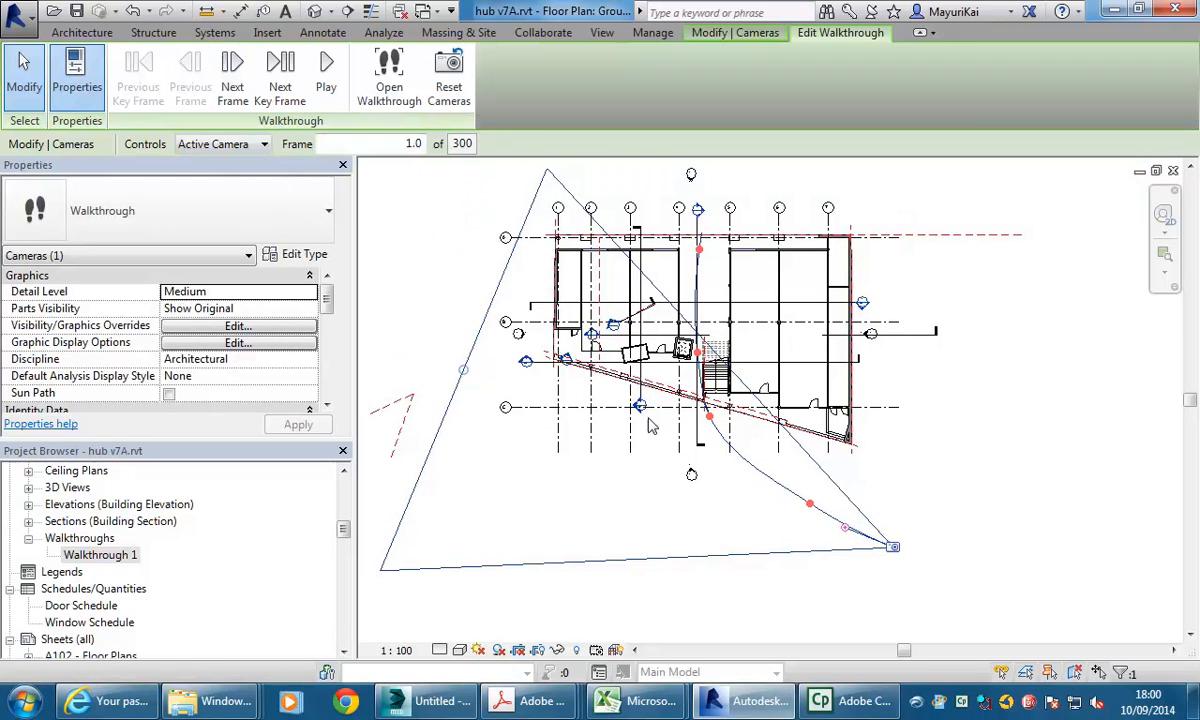
Step: Move the target point of the first key frame's camera to aim its view cone towards the building
scroll(850, 515, "up", 2)
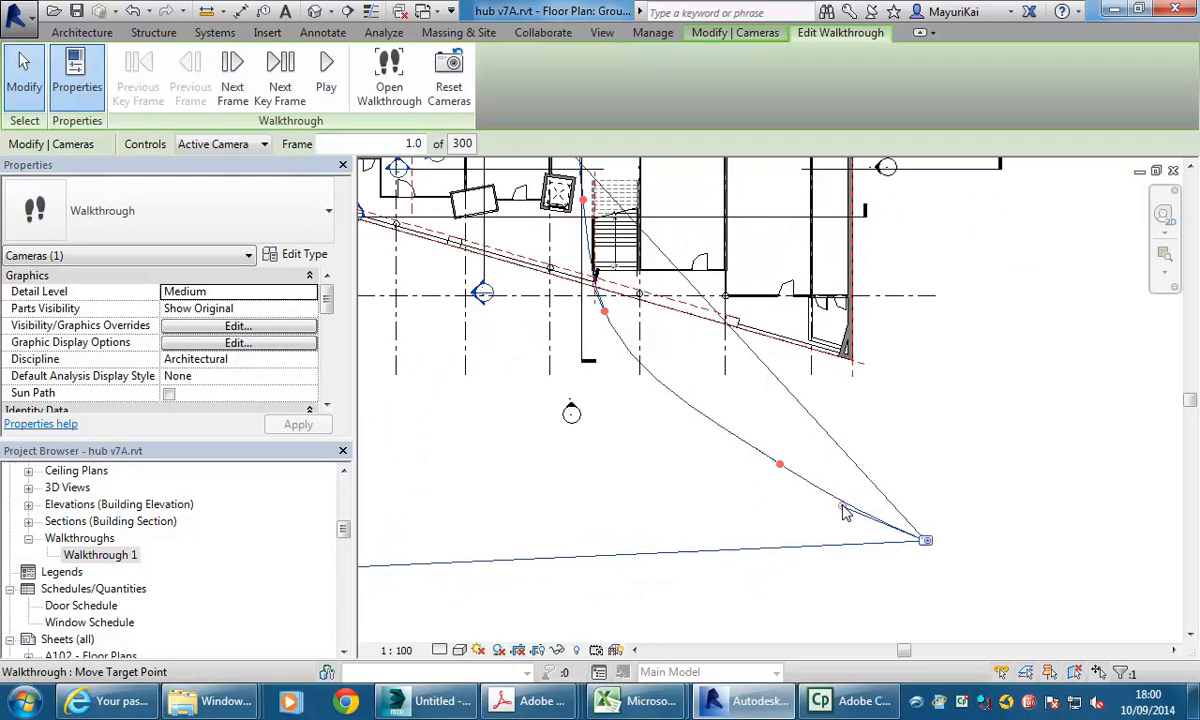
scroll(846, 509, "down", 3)
scroll(758, 496, "down", 1)
mouse_move(755, 508)
middle_mouse_down()
mouse_move(726, 522)
mouse_move(764, 527)
middle_mouse_up()
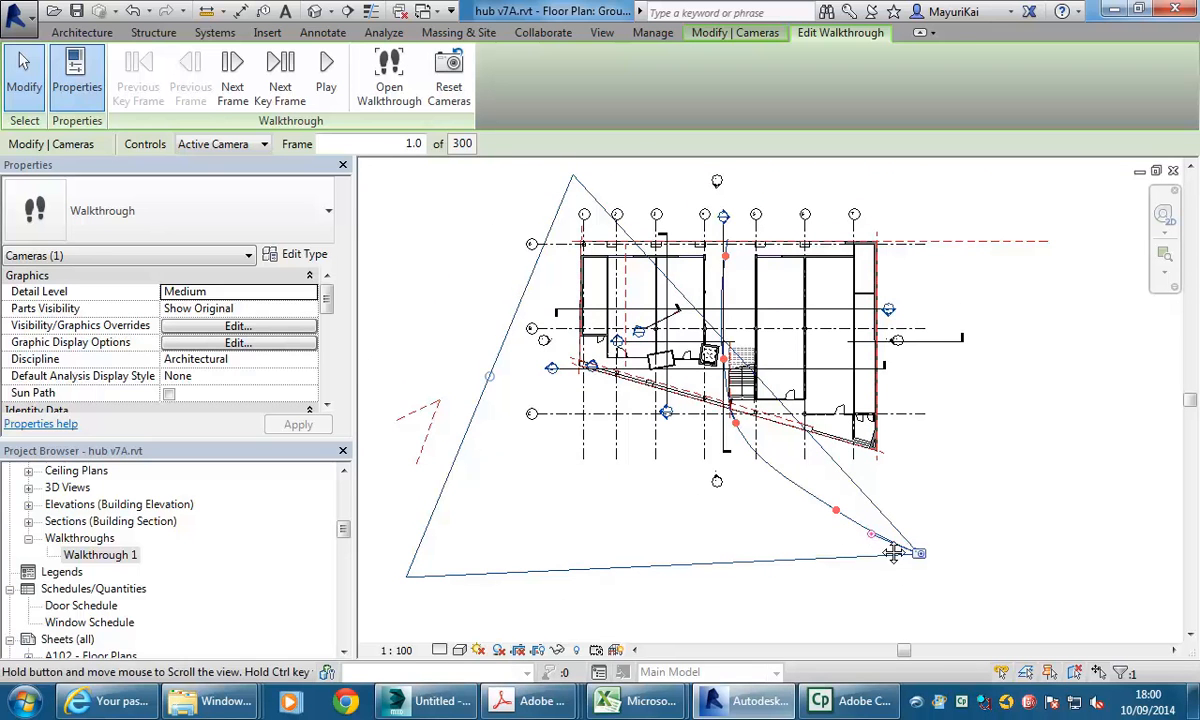
scroll(810, 518, "up", 2)
scroll(818, 510, "up", 1)
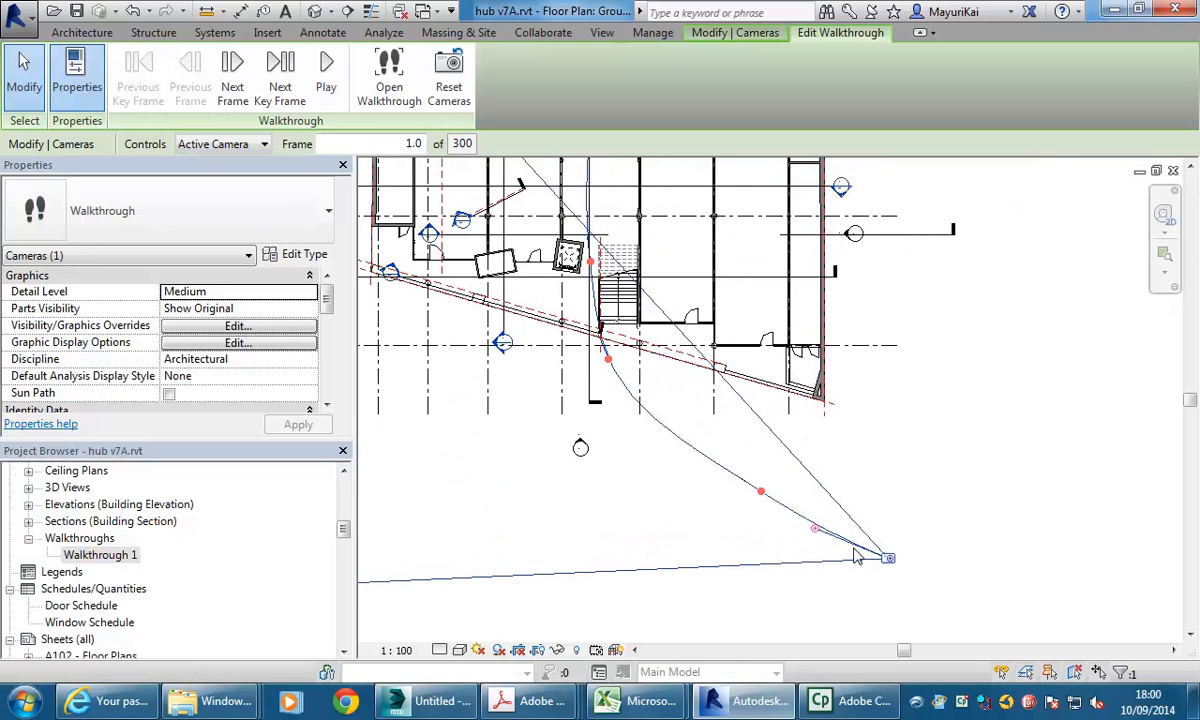
scroll(612, 493, "up", 1)
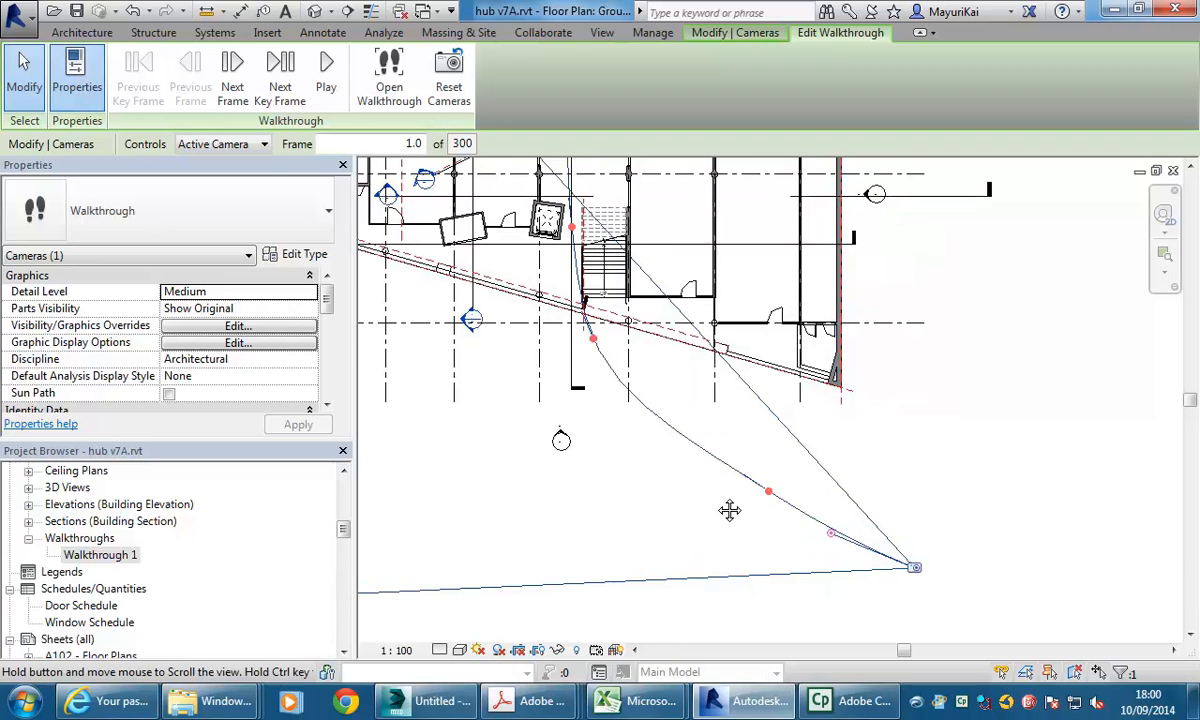
left_click_drag(850, 536, 855, 499)
scroll(801, 472, "down", 1)
middle_click_drag(801, 472, 829, 526)
scroll(852, 555, "down", 2)
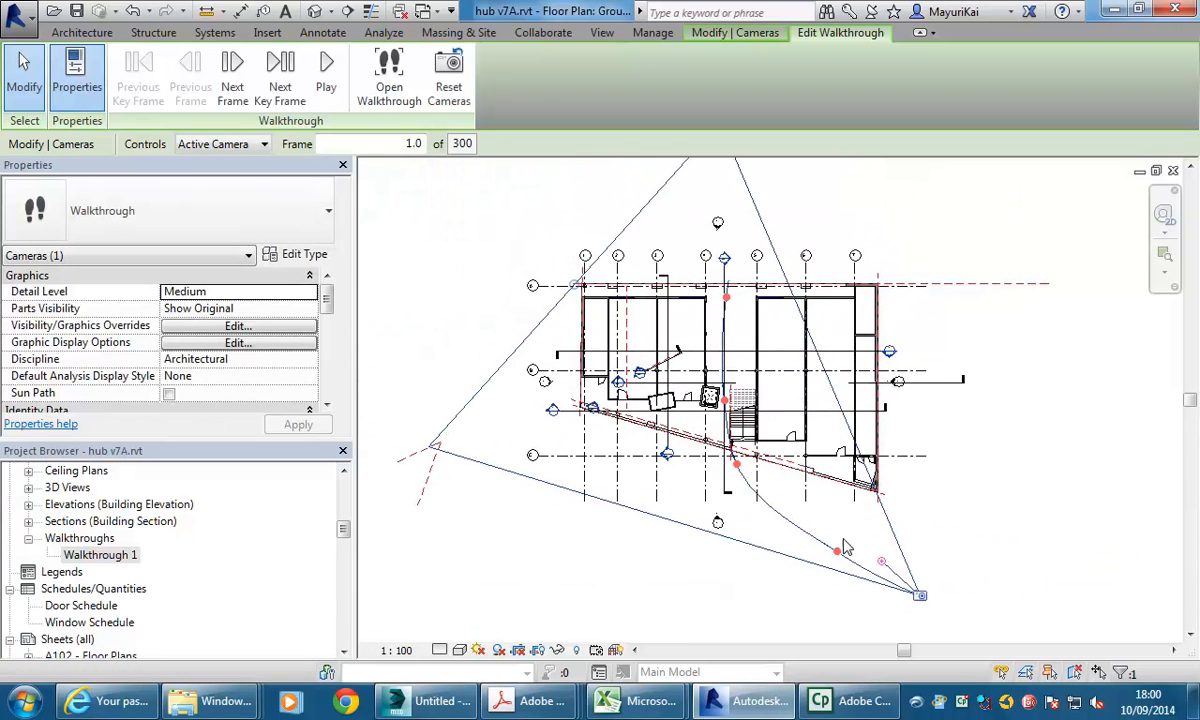
Step: Go to the second key frame and move its camera's target point so the view cone turns further towards the building
left_click(280, 90)
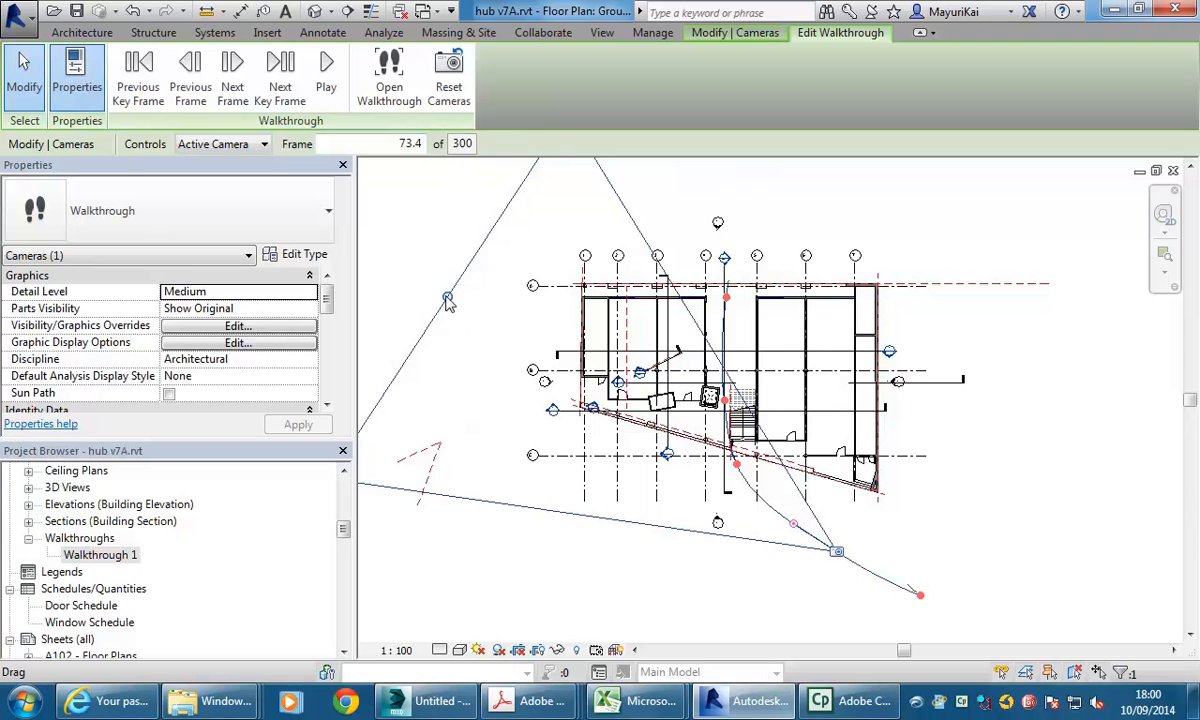
middle_click_drag(818, 528, 769, 463)
scroll(769, 463, "up", 2)
left_click_drag(727, 462, 747, 440)
scroll(648, 355, "down", 2)
middle_click_drag(648, 355, 669, 420)
middle_click_drag(720, 461, 737, 493)
scroll(730, 460, "up", 1)
scroll(730, 460, "up", 1)
scroll(757, 487, "down", 1)
scroll(750, 503, "down", 1)
scroll(746, 495, "up", 1)
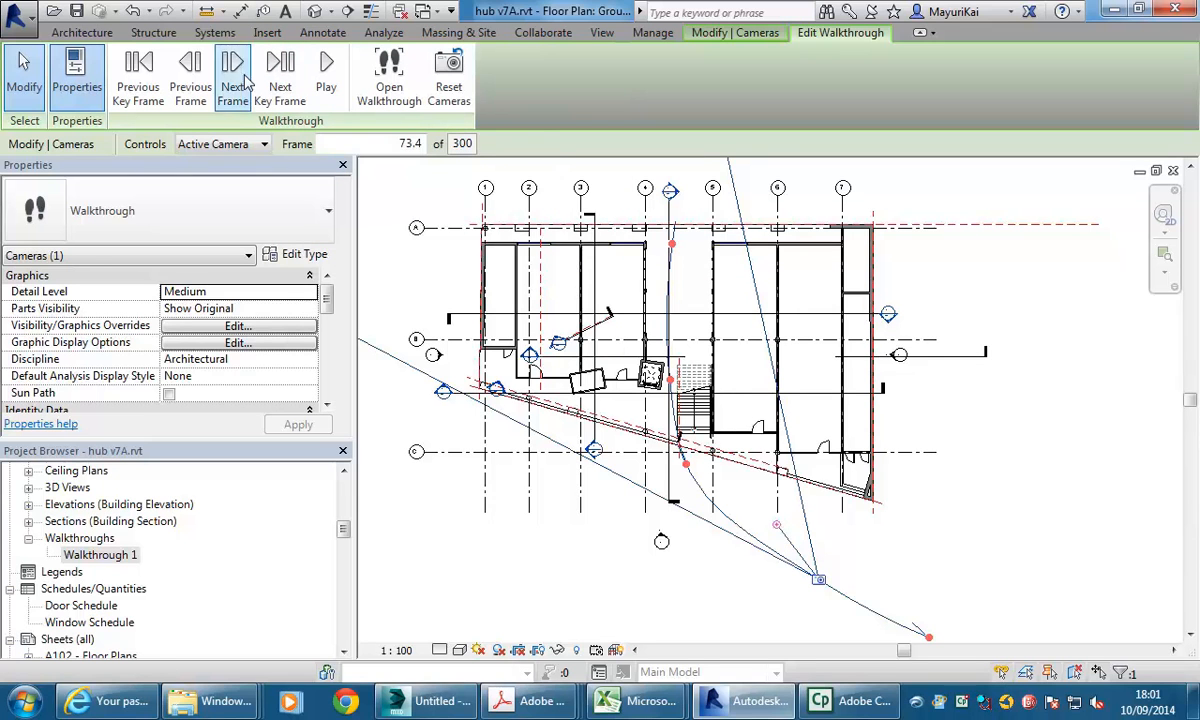
Step: Move the target points of the third and fourth key frames' cameras to aim them along the walkthrough path into the building
left_click(281, 82)
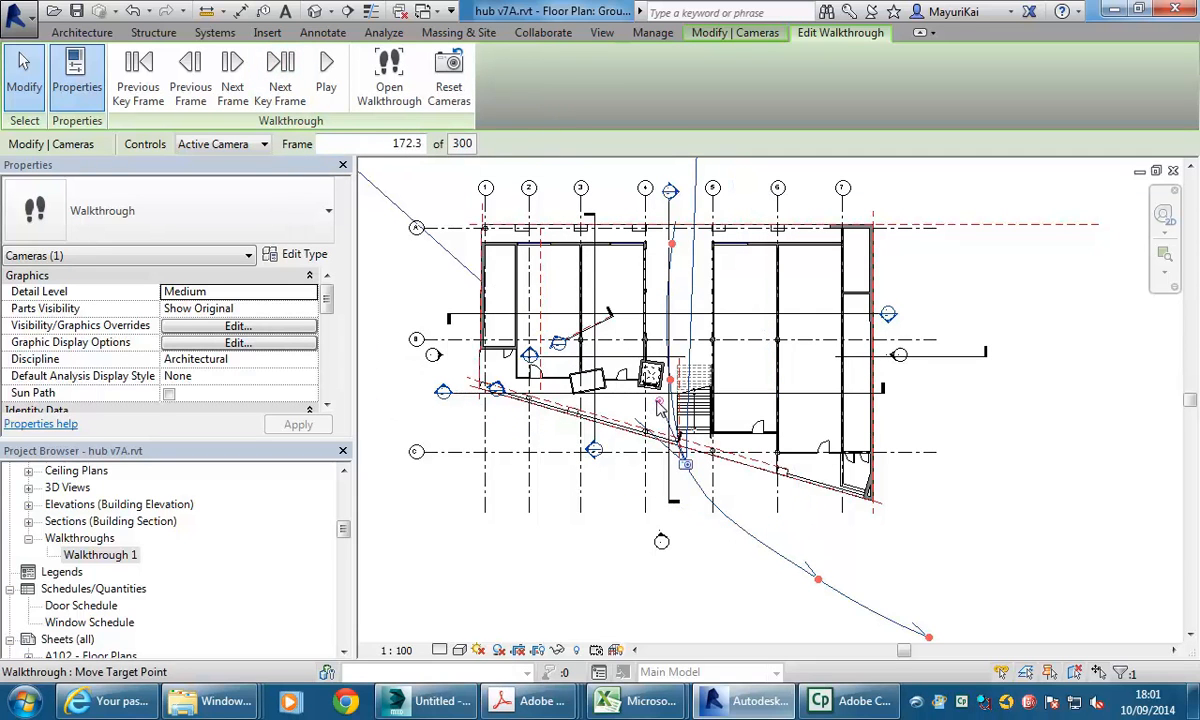
mouse_move(659, 400)
left_mouse_down()
mouse_move(623, 375)
mouse_move(664, 399)
left_mouse_up()
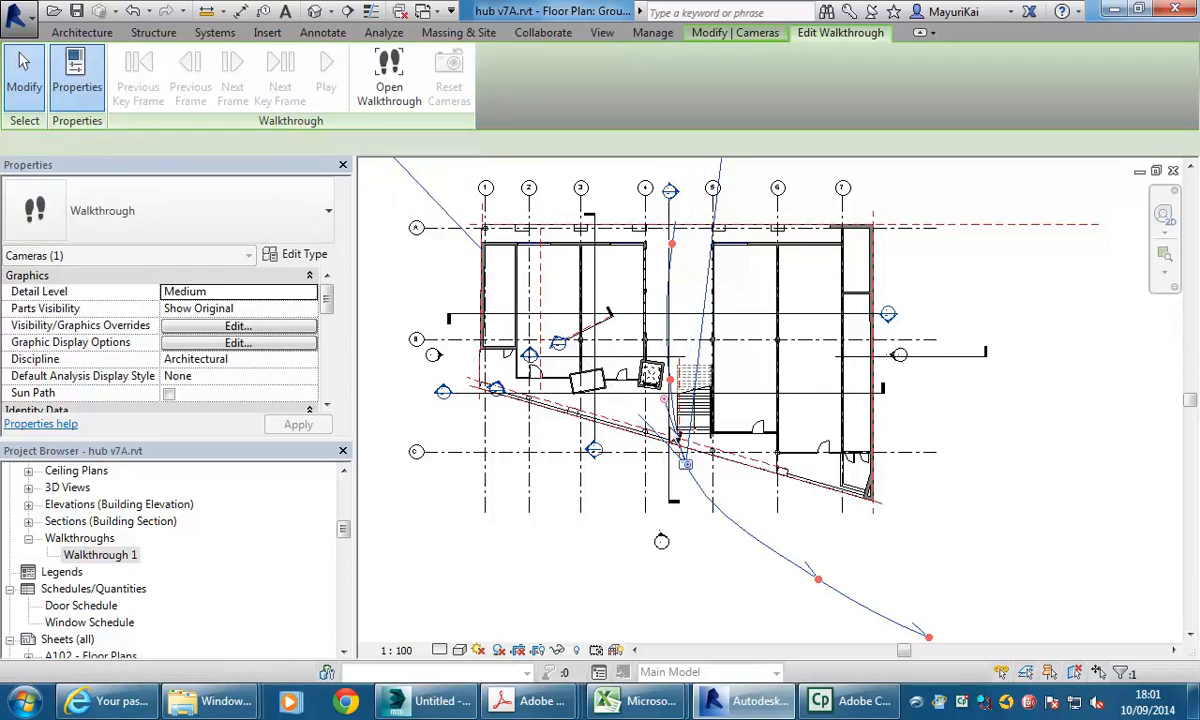
left_click(284, 68)
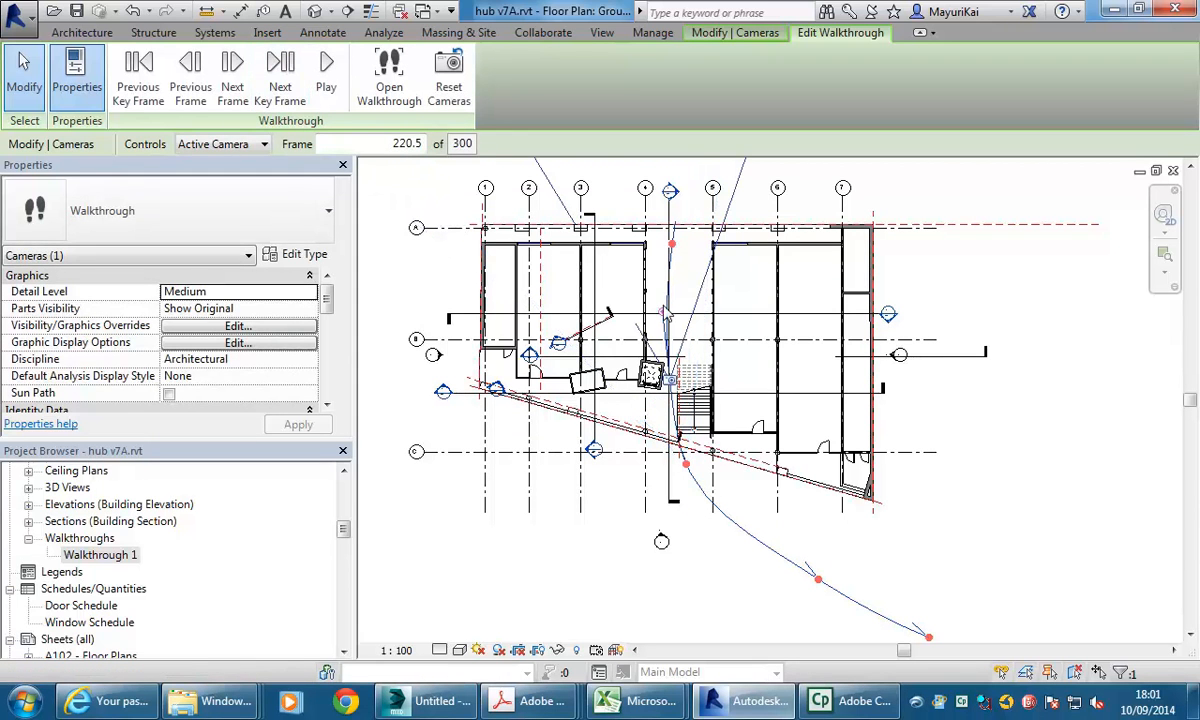
left_click(624, 290)
key("Escape")
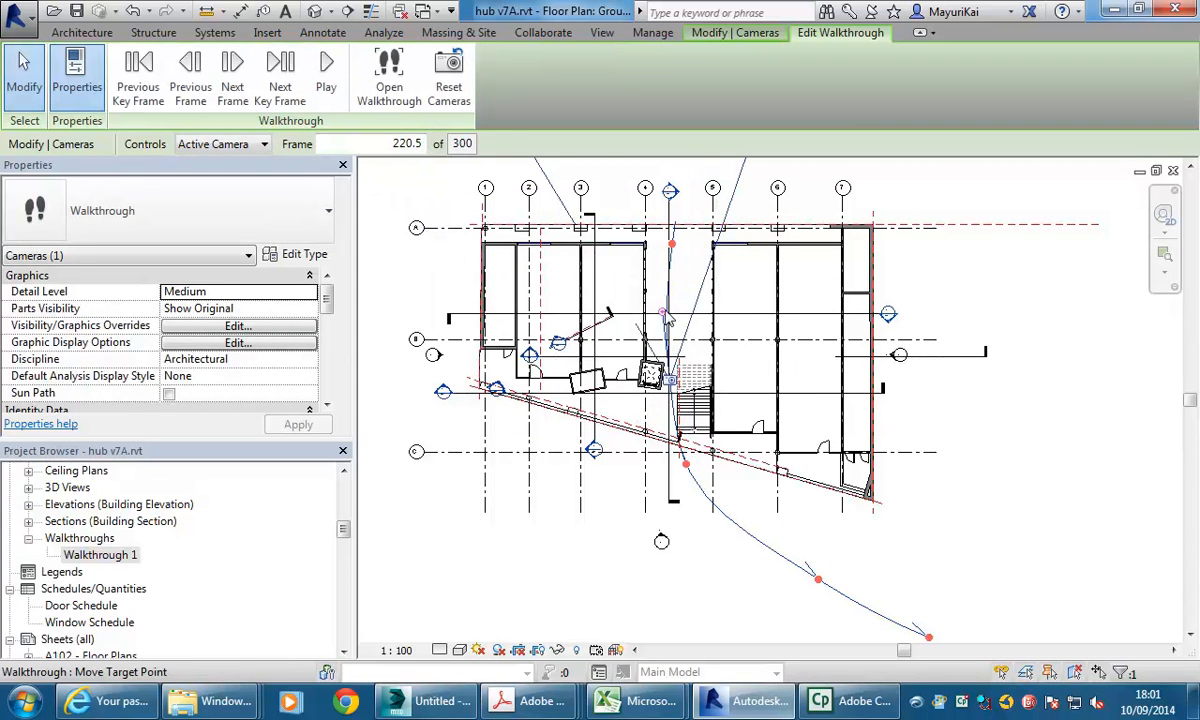
left_click_drag(663, 312, 668, 313)
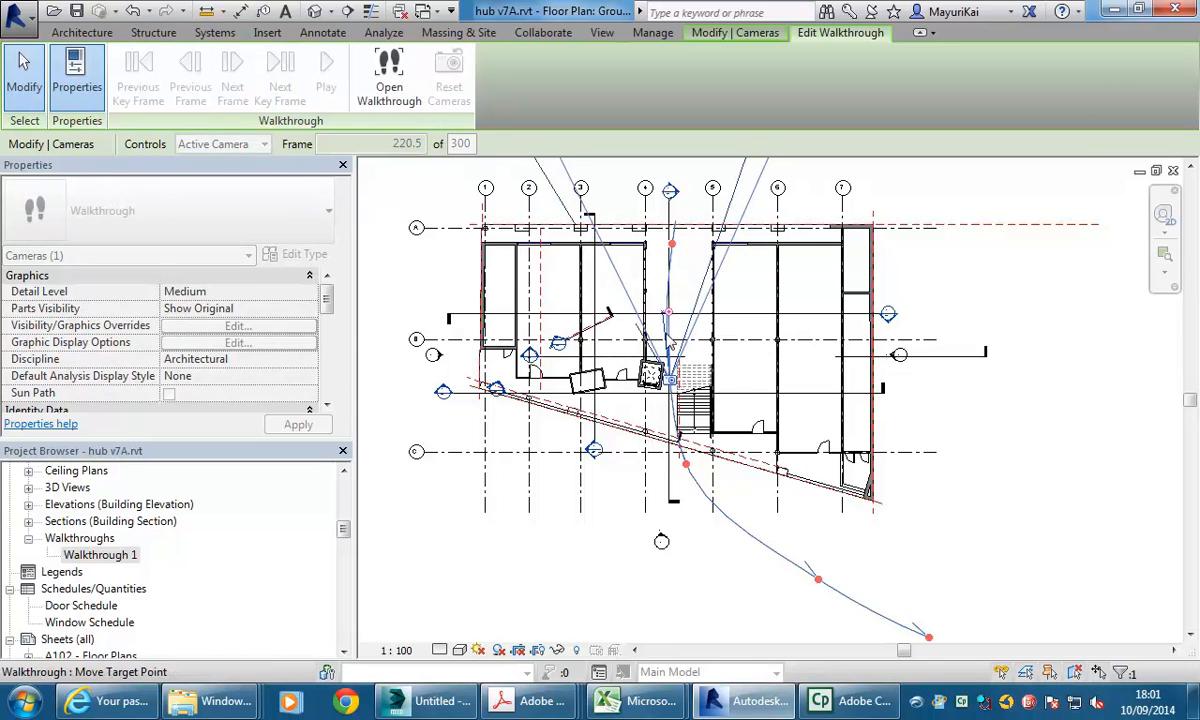
scroll(637, 341, "down", 1)
middle_click_drag(639, 344, 624, 348)
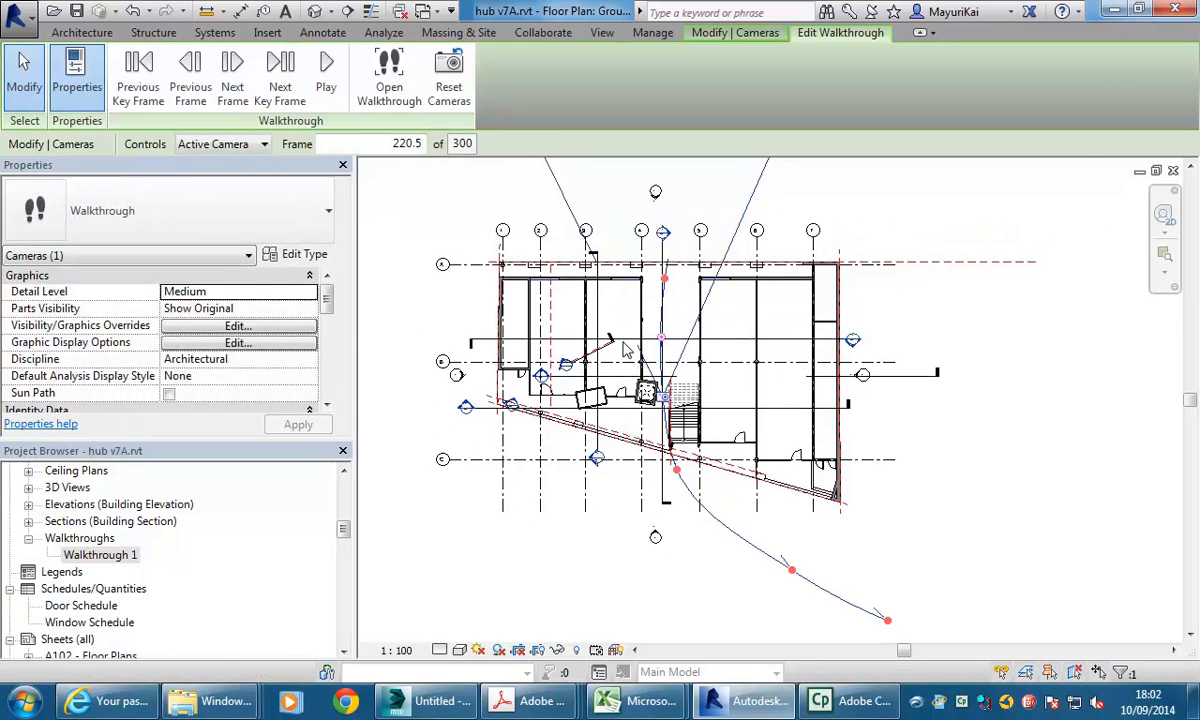
Step: Open the walkthrough's perspective view, return to the first key frame and play the walkthrough
left_click(390, 72)
left_click(138, 76)
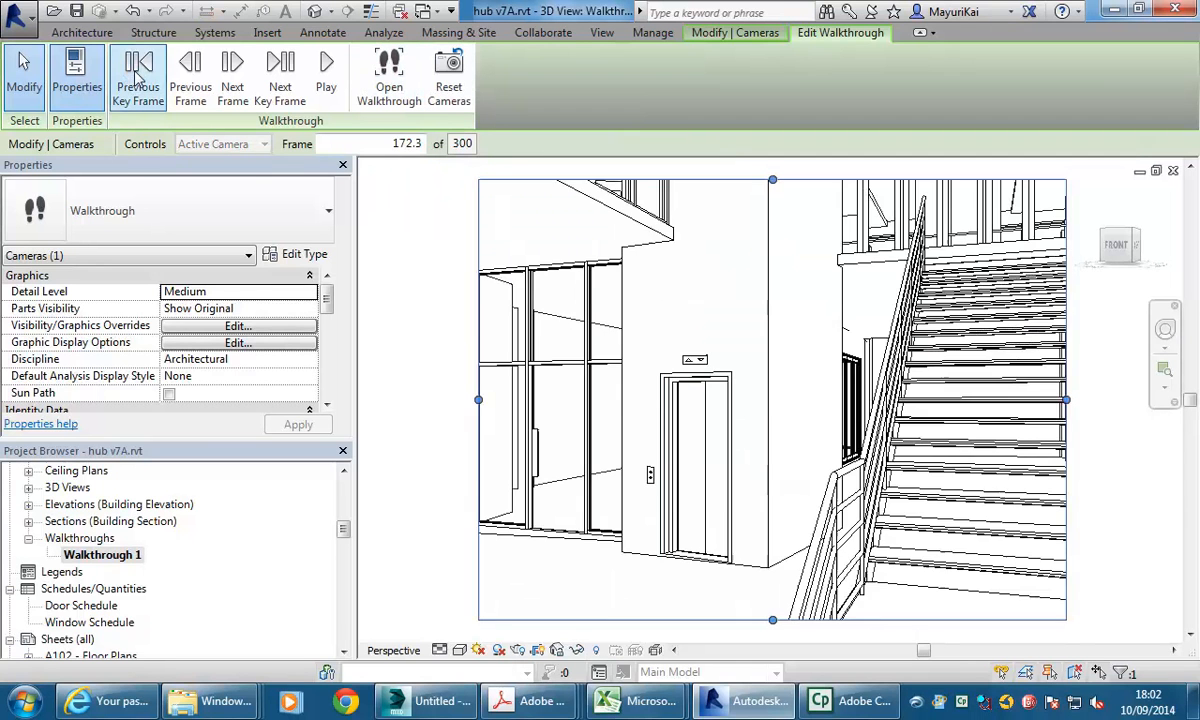
left_click(138, 78)
left_click(138, 76)
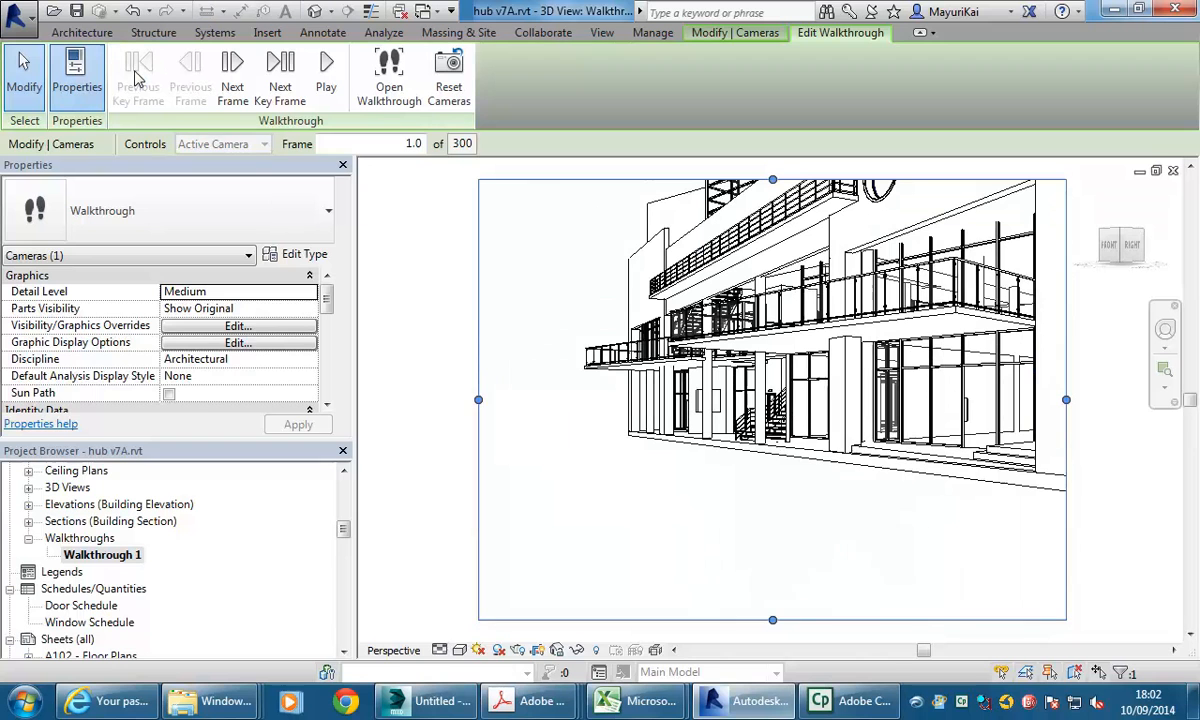
middle_click_drag(775, 233, 750, 279)
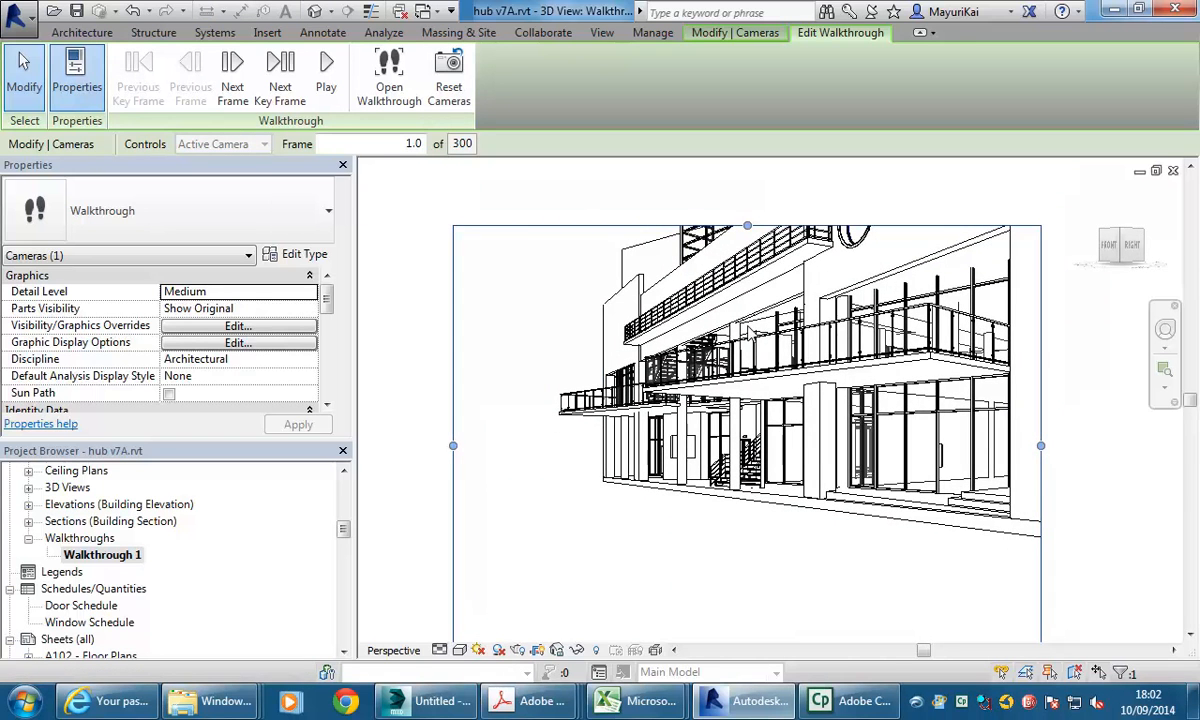
middle_click_drag(712, 498, 715, 474)
left_click(335, 84)
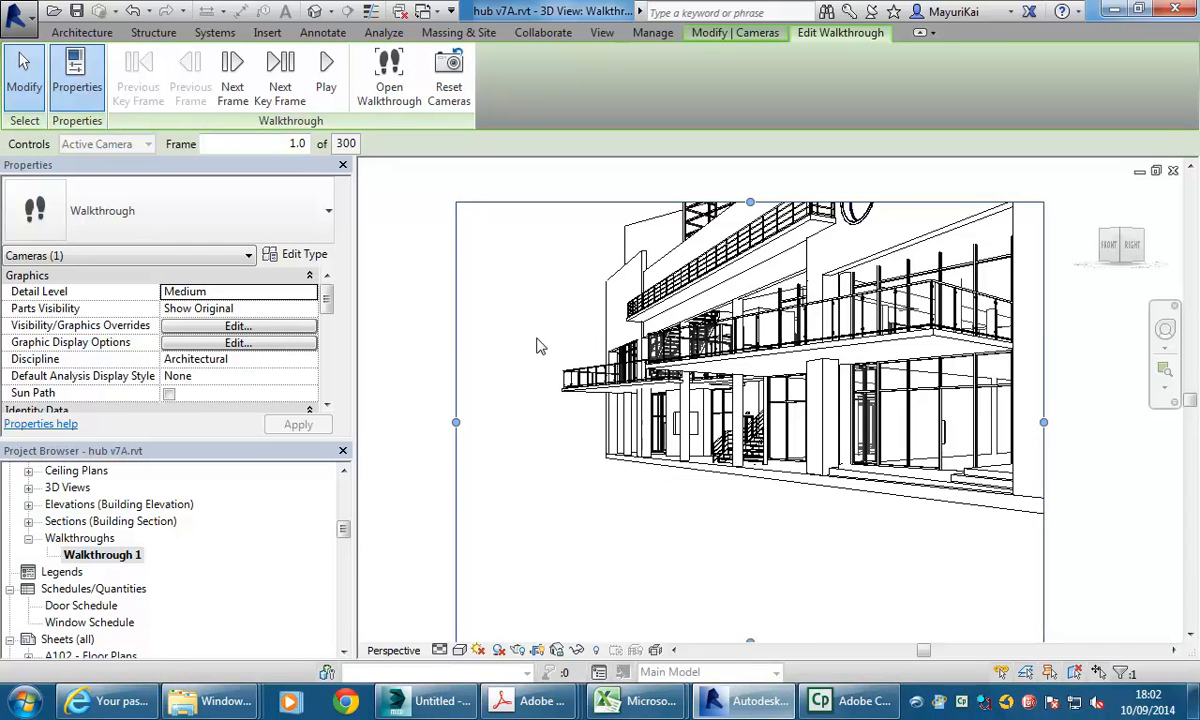
Step: Start exporting the walkthrough as an animation of all frames, with an output width of 1920
left_click(18, 20)
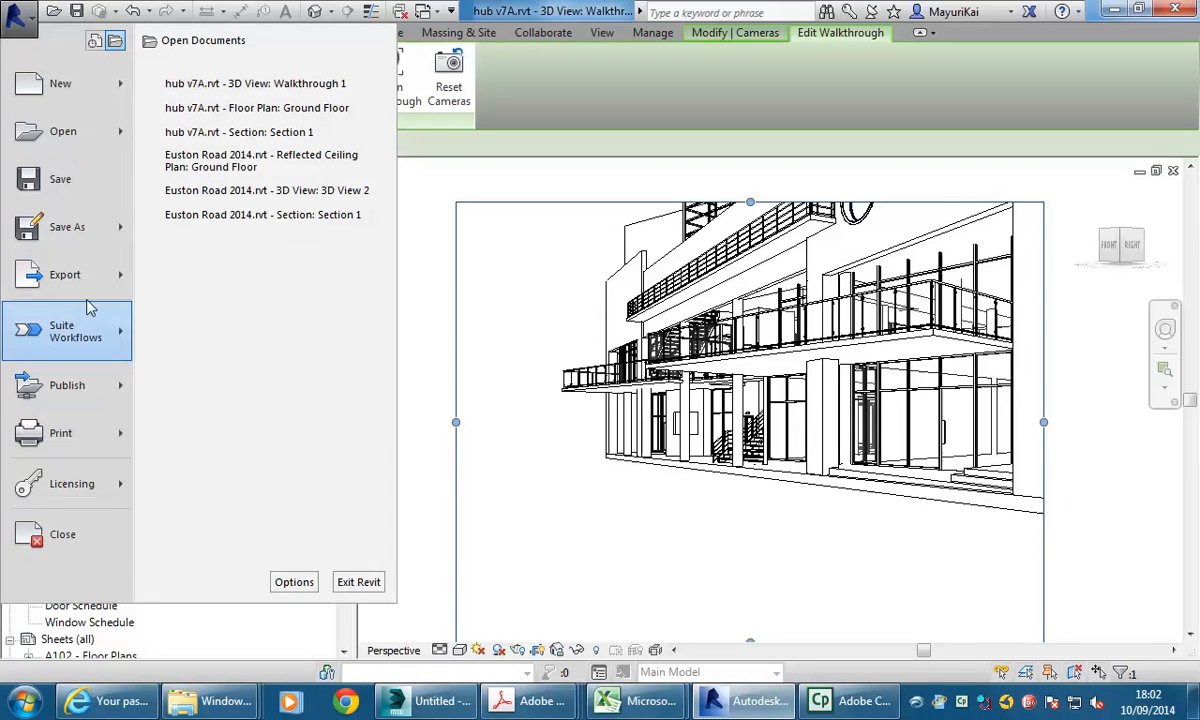
mouse_move(86, 285)
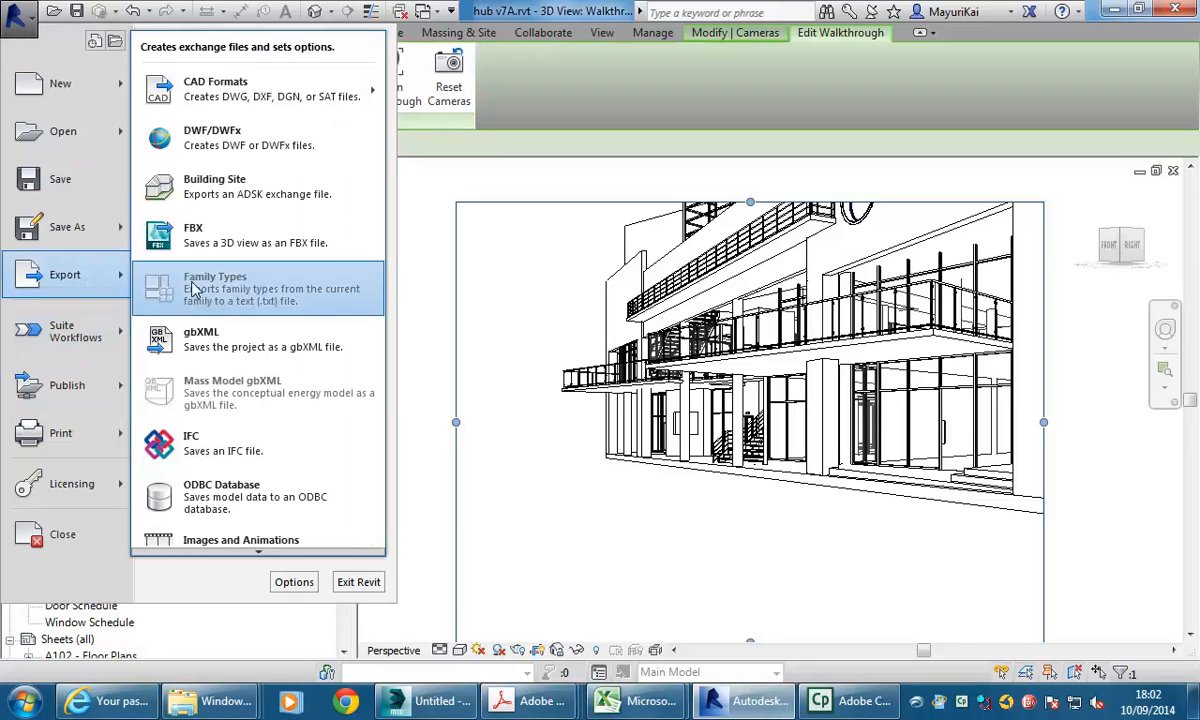
mouse_move(250, 540)
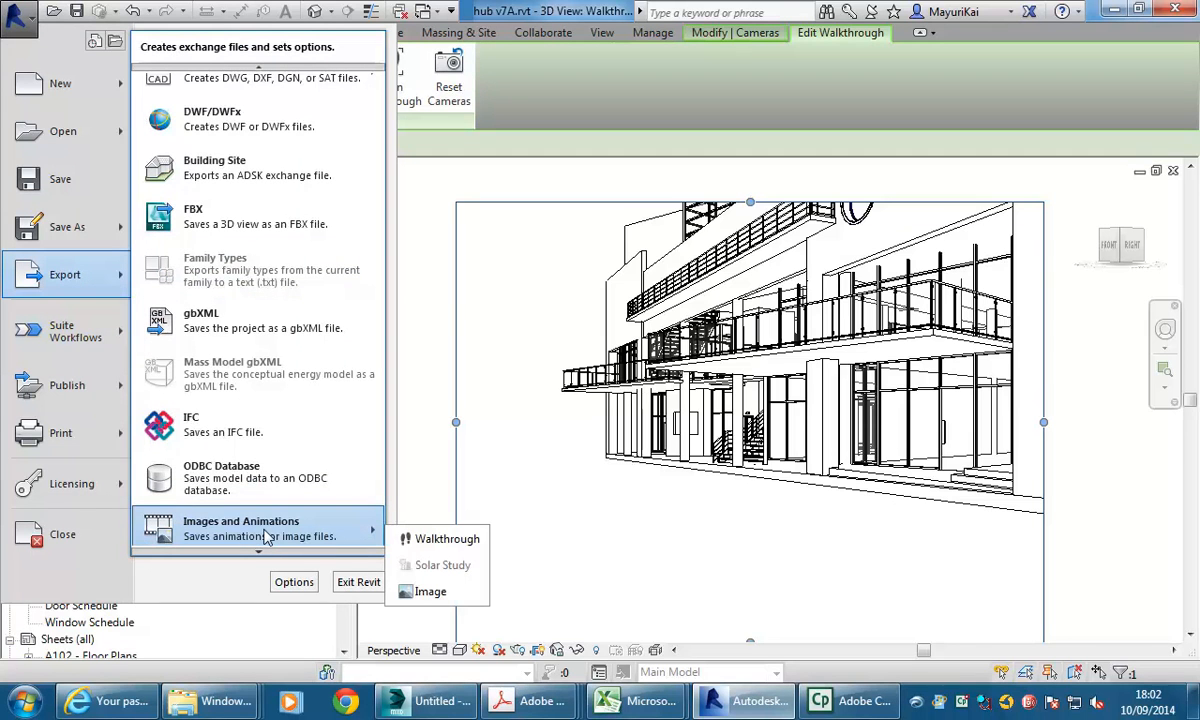
left_click(446, 546)
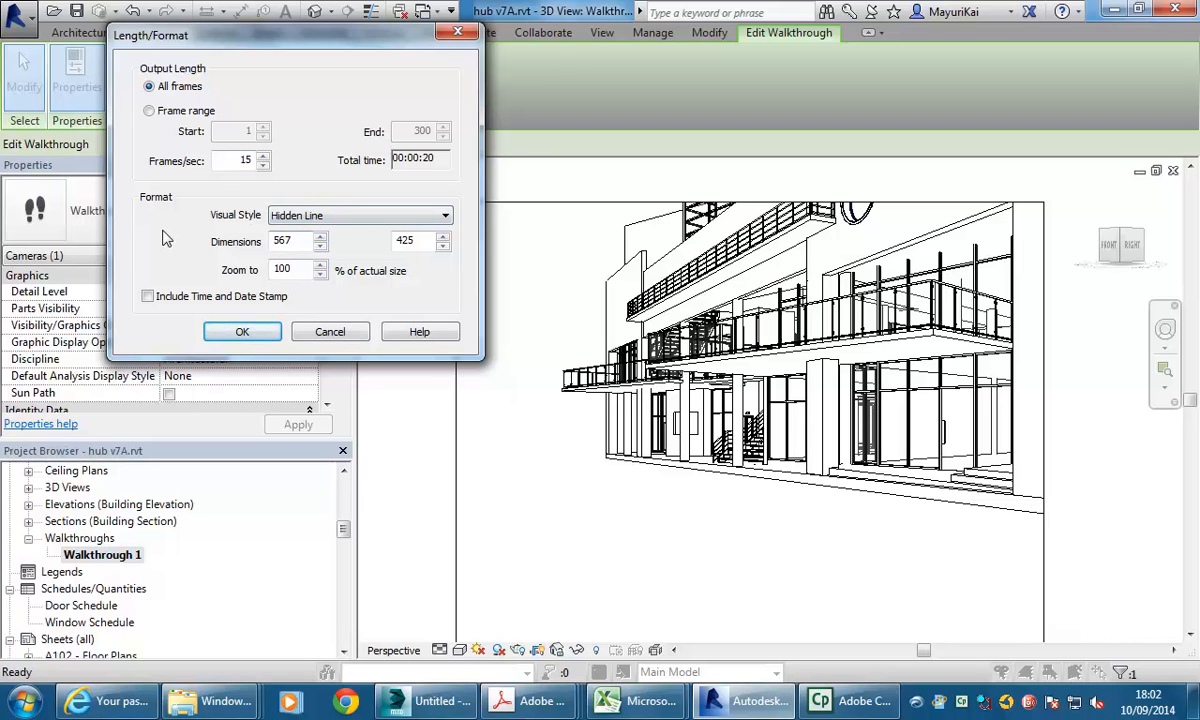
double_click(303, 241)
type("1920")
left_click(418, 241)
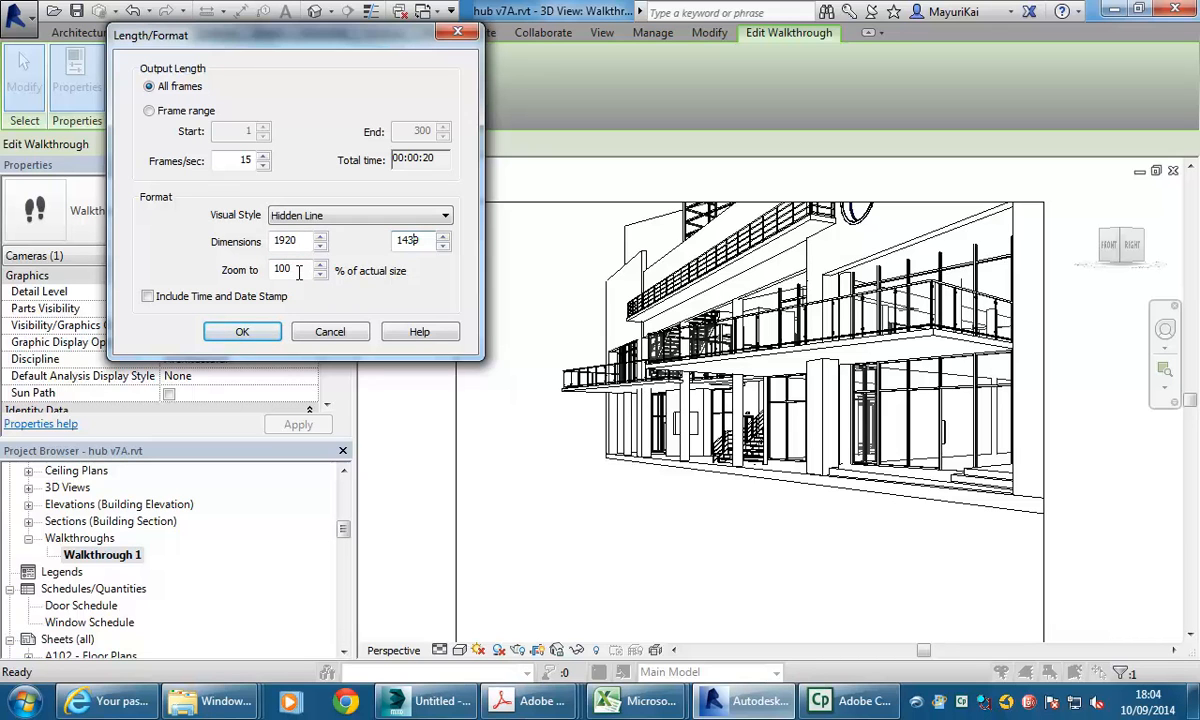
left_click(294, 268)
left_click(292, 241)
left_click_drag(292, 241, 243, 249)
type("1920")
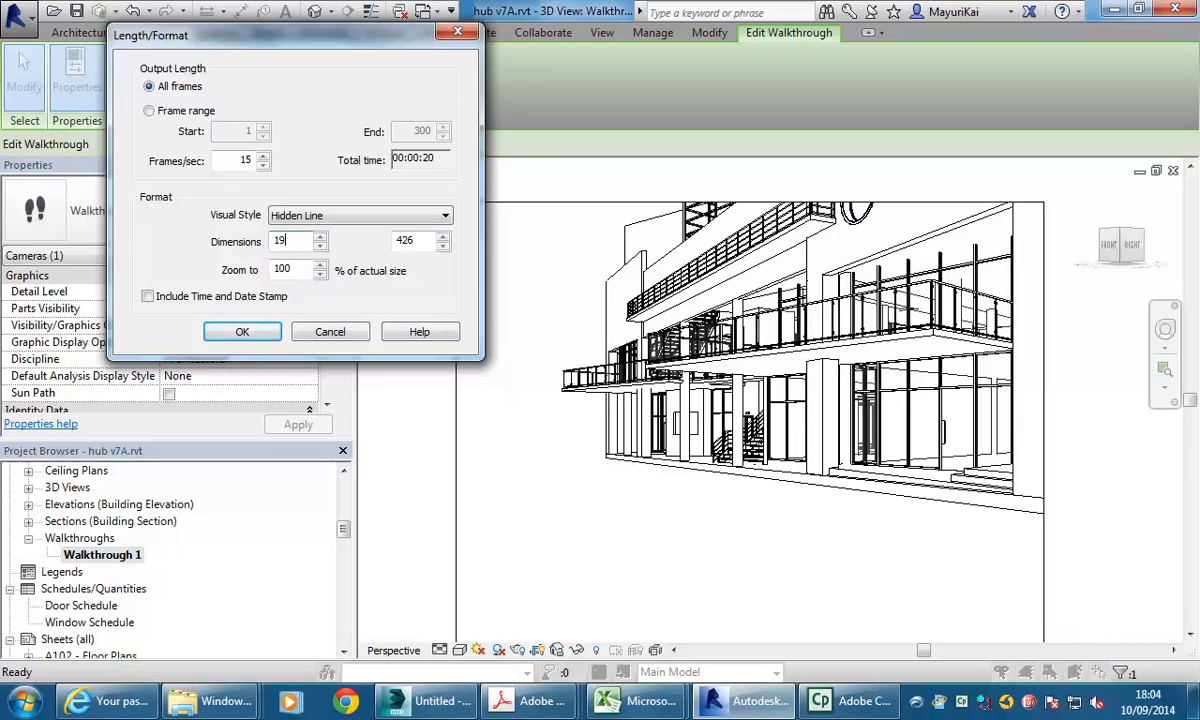
left_click(419, 241)
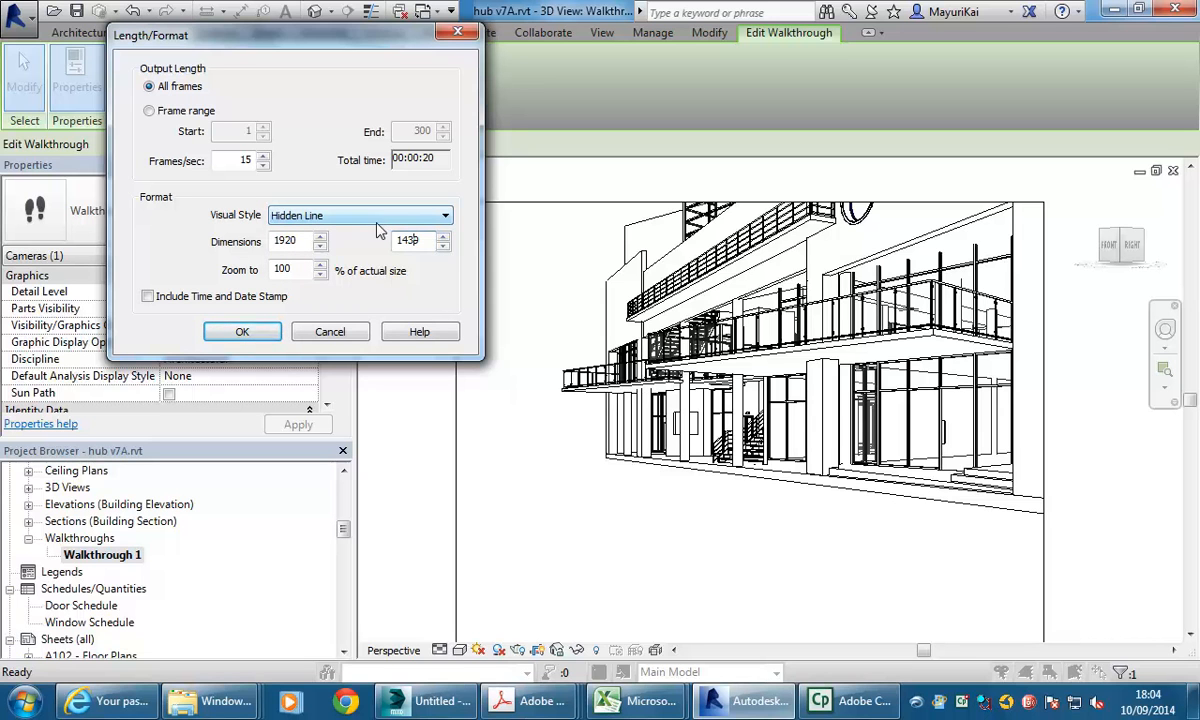
left_click(241, 332)
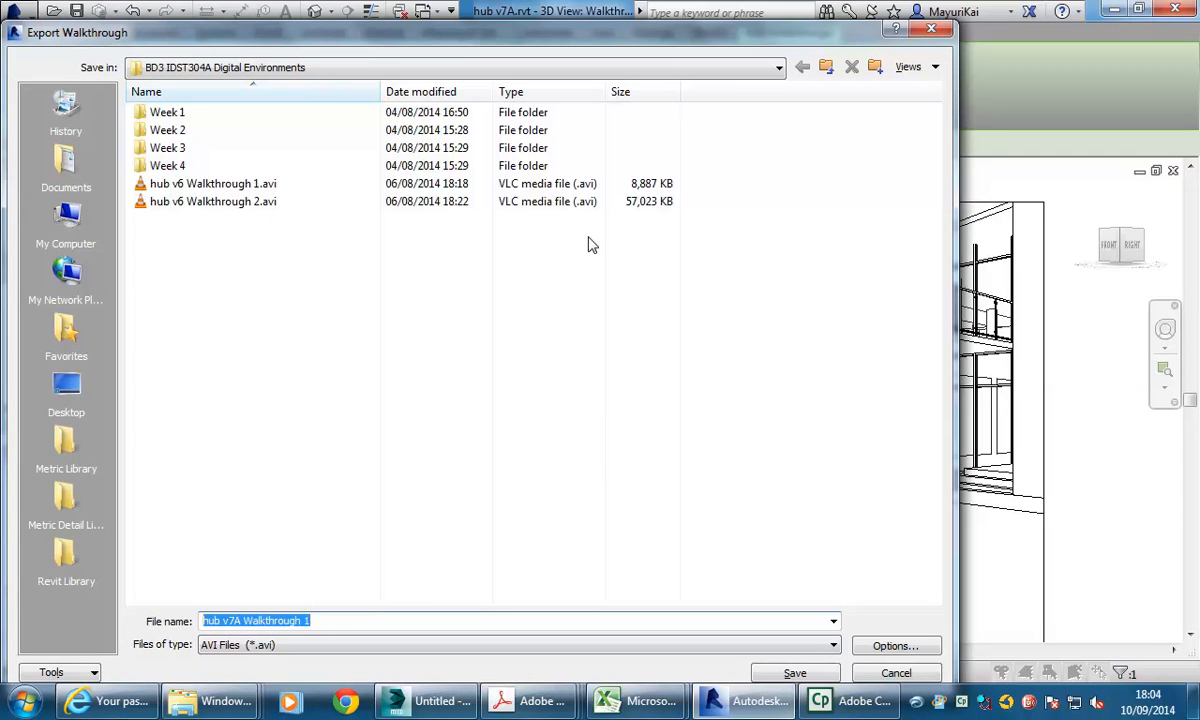
Step: Save the export as the AVI file hub v7A Walkthrough 1, using the Microsoft Video 1 compressor
left_click(402, 640)
left_click(402, 644)
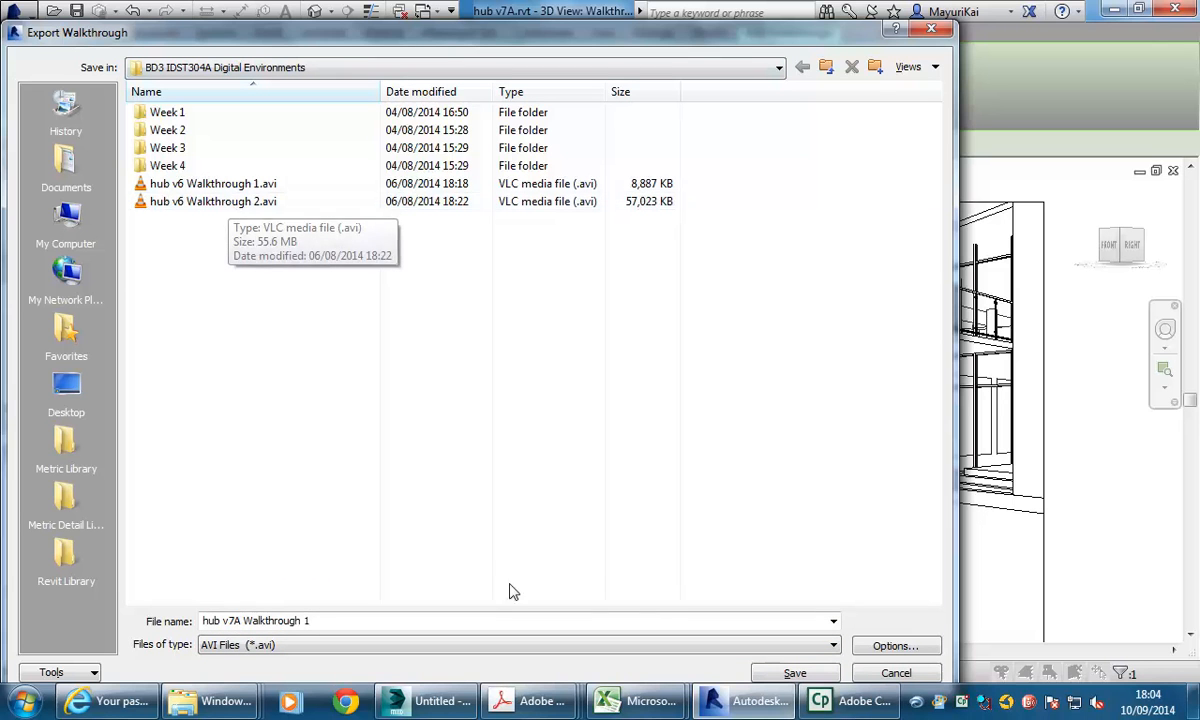
left_click(795, 673)
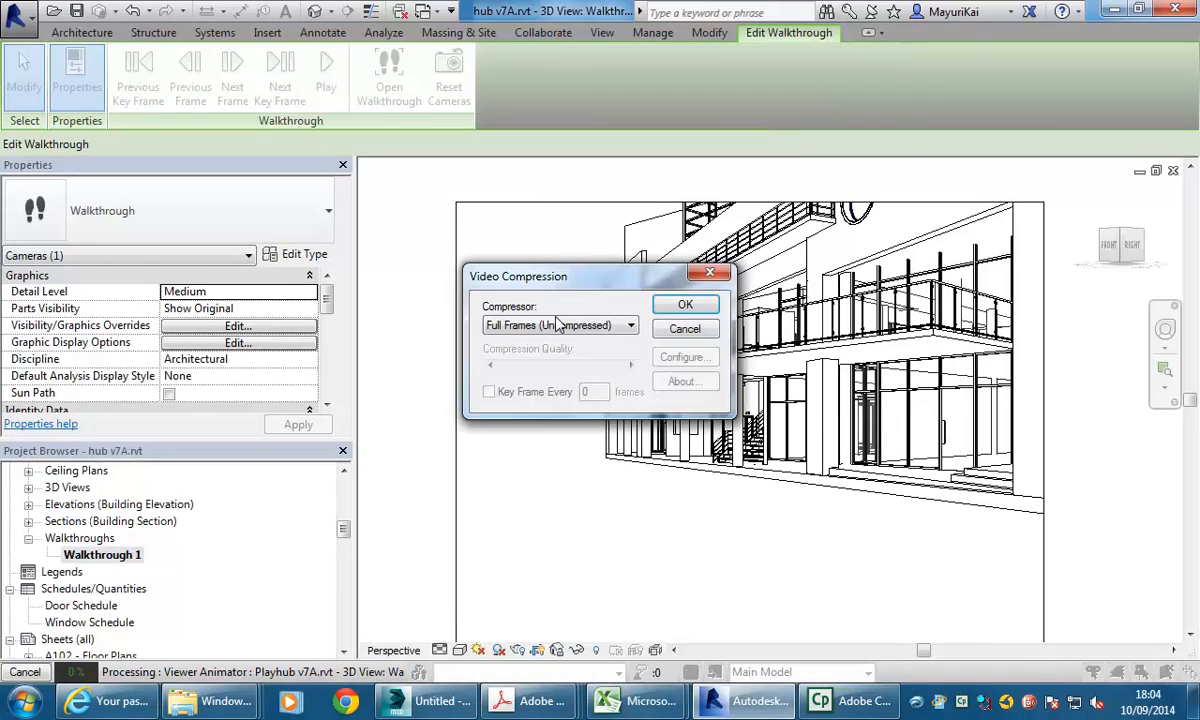
left_click(617, 327)
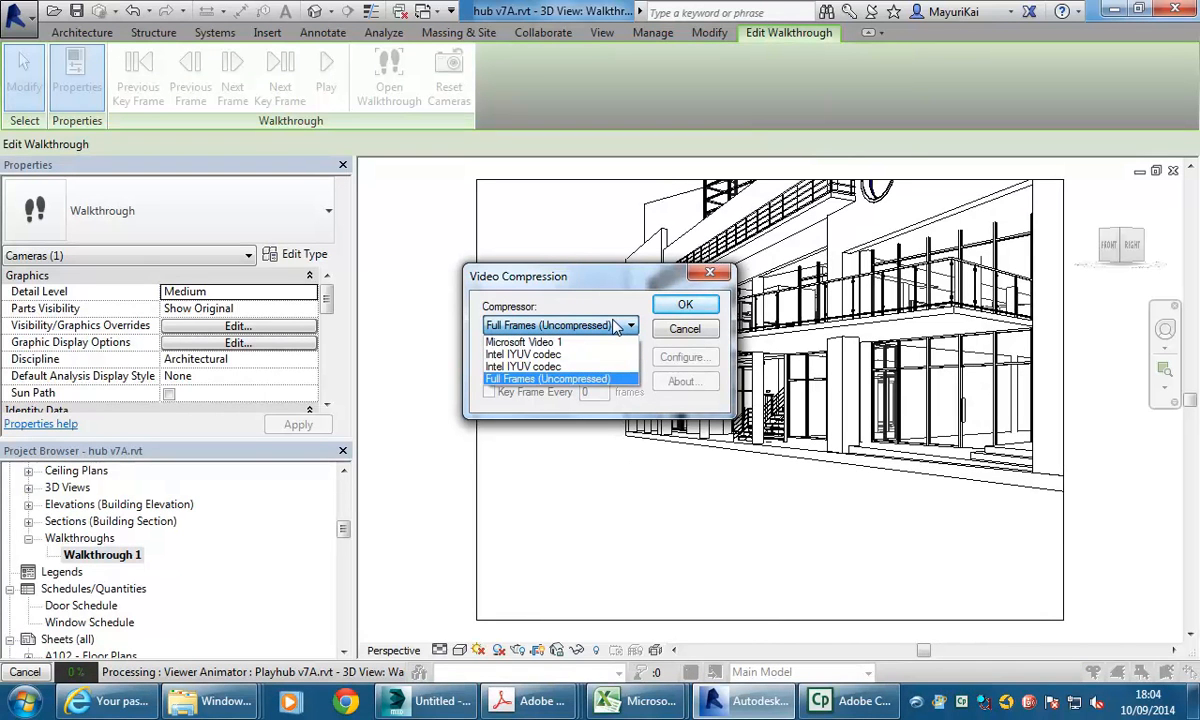
left_click(540, 343)
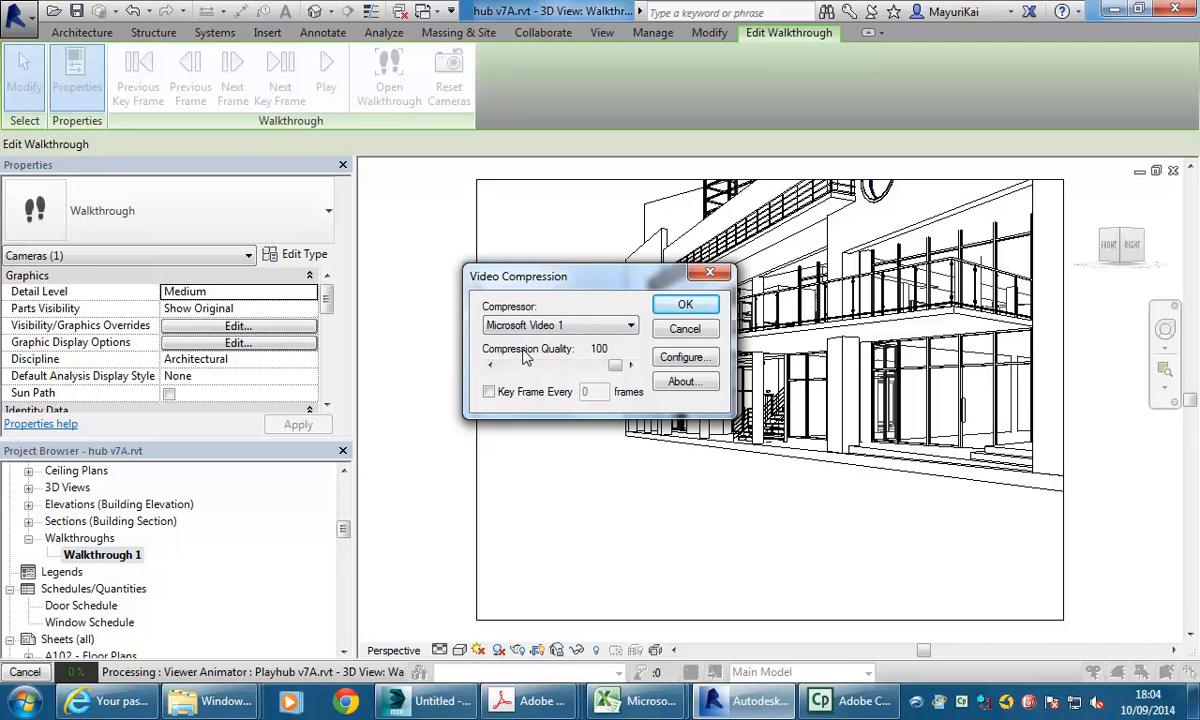
left_click(684, 306)
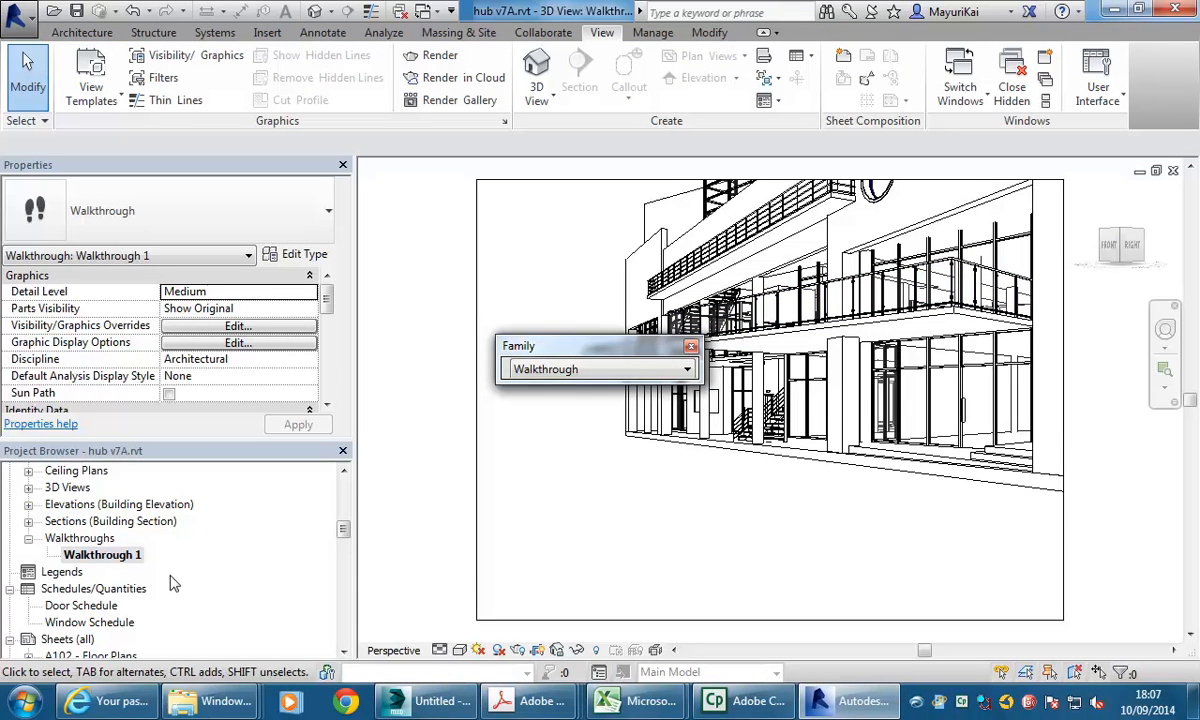
Step: Switch to Windows Explorer and open the BD3 IDST304A Digital Environments folder inside the 2014 folder on the U: drive
mouse_move(210, 703)
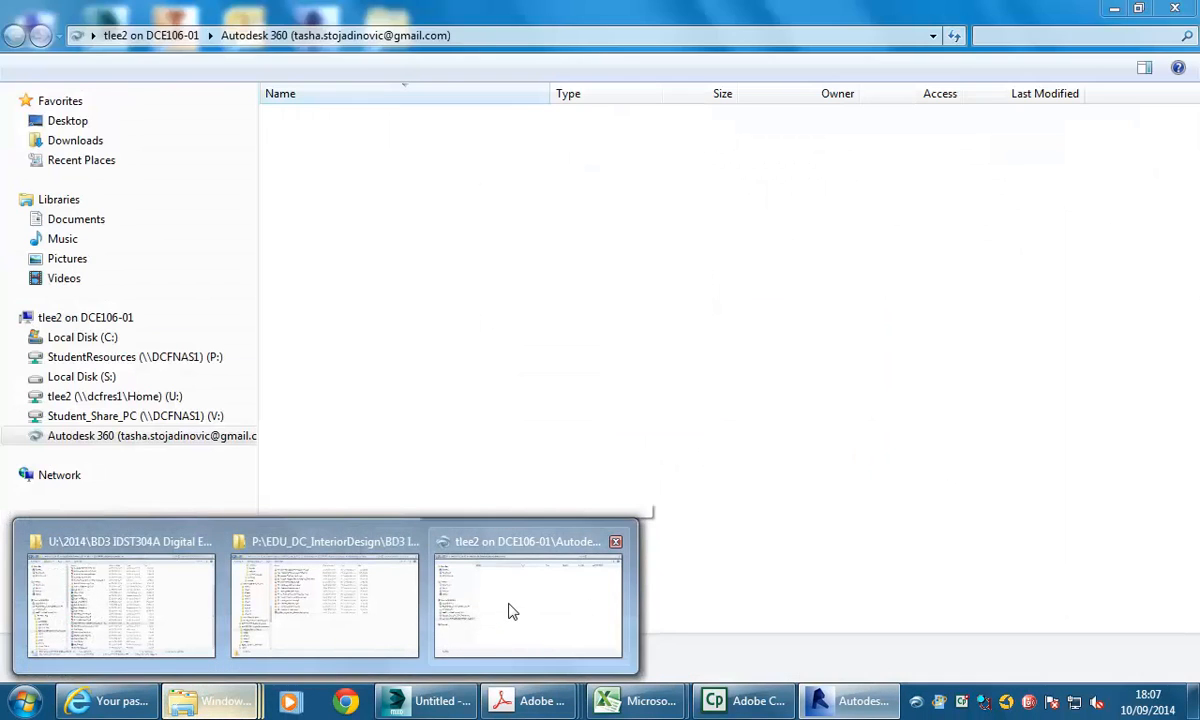
left_click(510, 612)
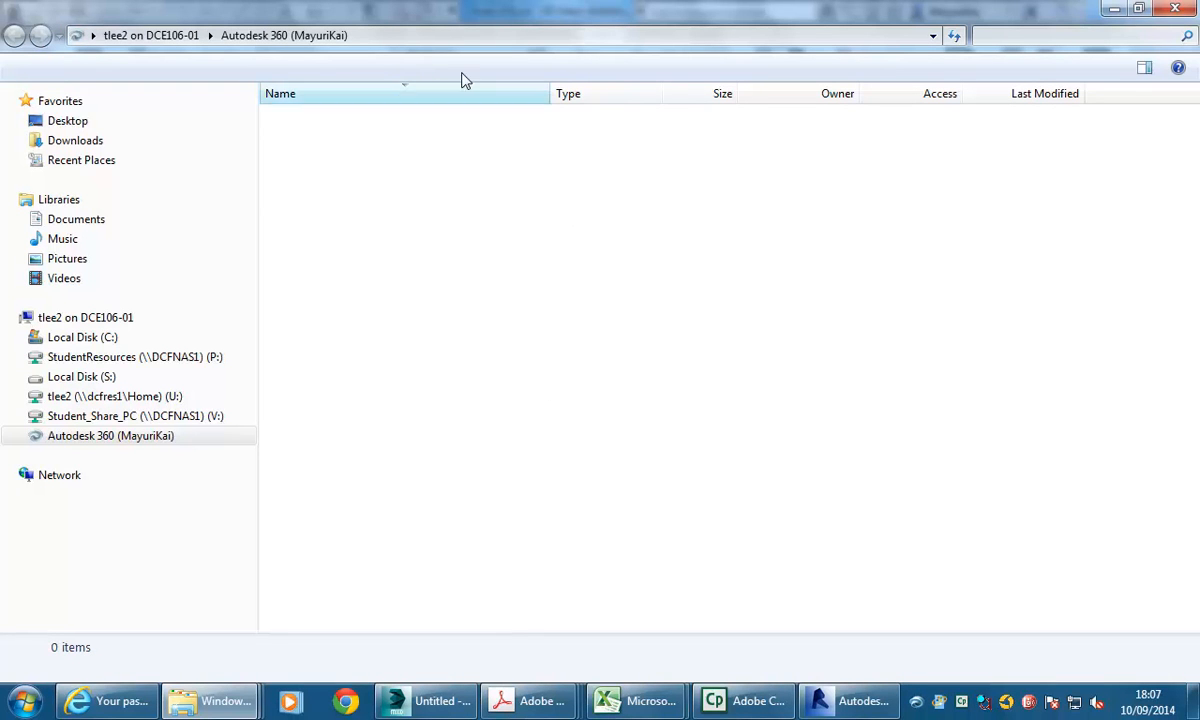
left_click(172, 360)
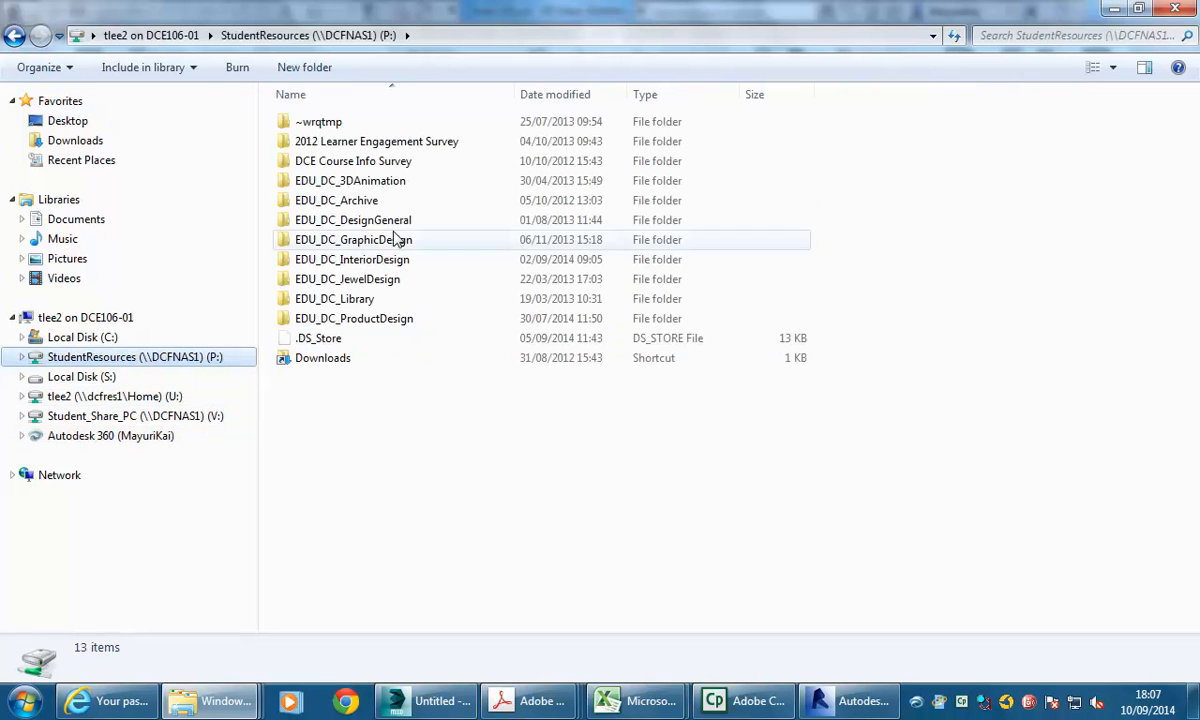
left_click(166, 398)
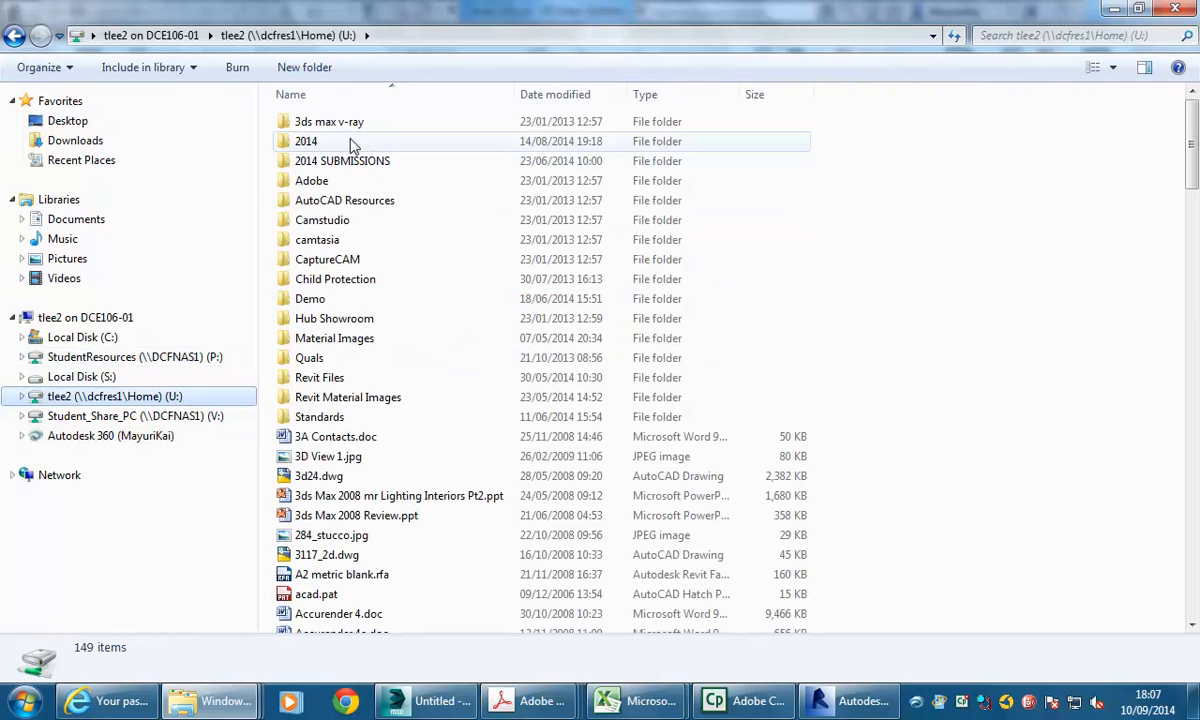
double_click(342, 143)
double_click(318, 201)
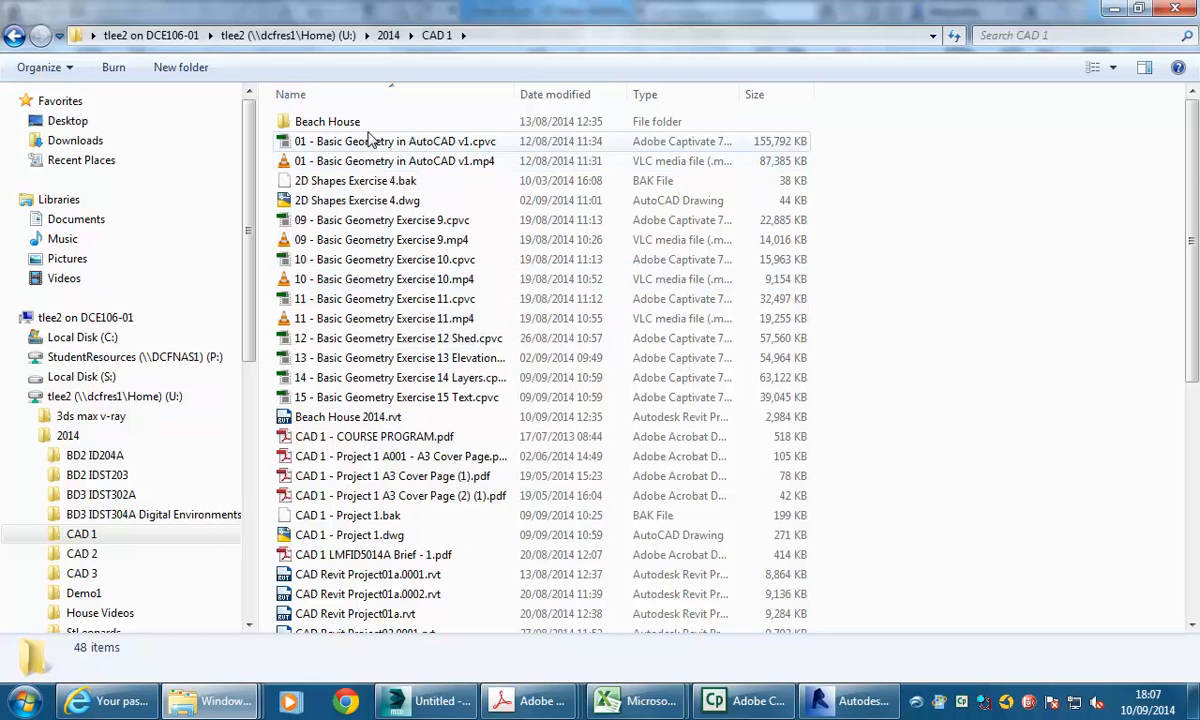
left_click(388, 35)
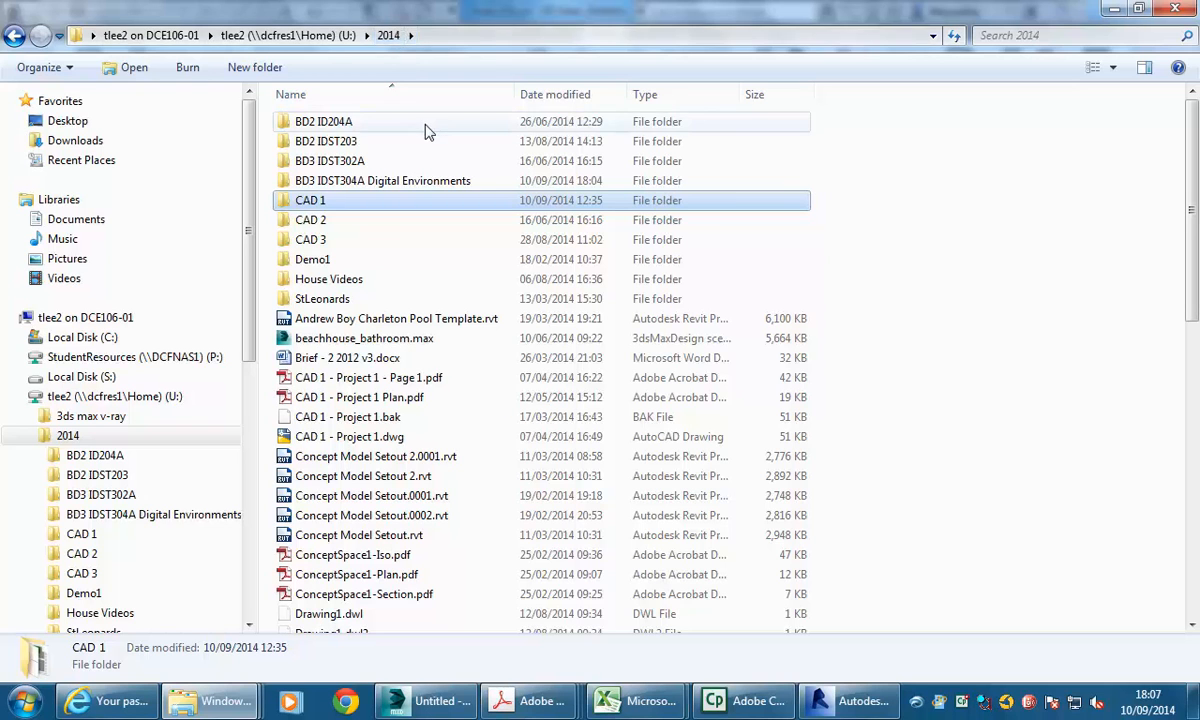
double_click(350, 181)
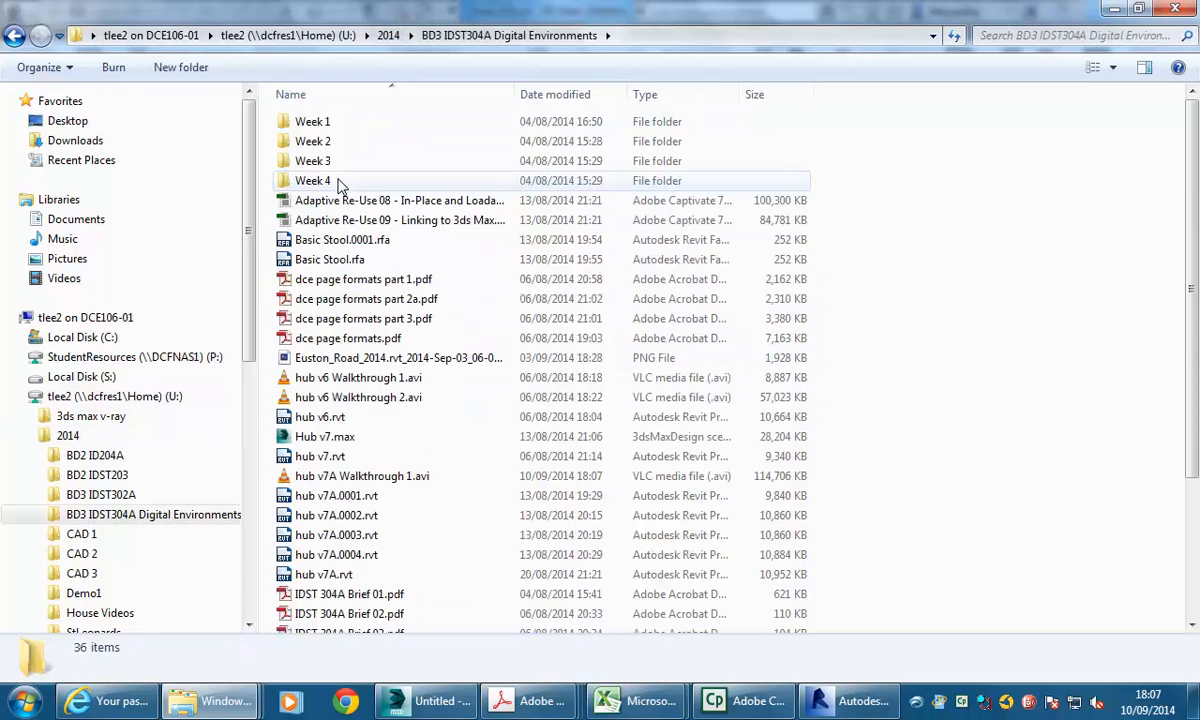
Step: Play the exported hub v7A Walkthrough 1.avi in VLC media player with its window maximized
left_click(340, 477)
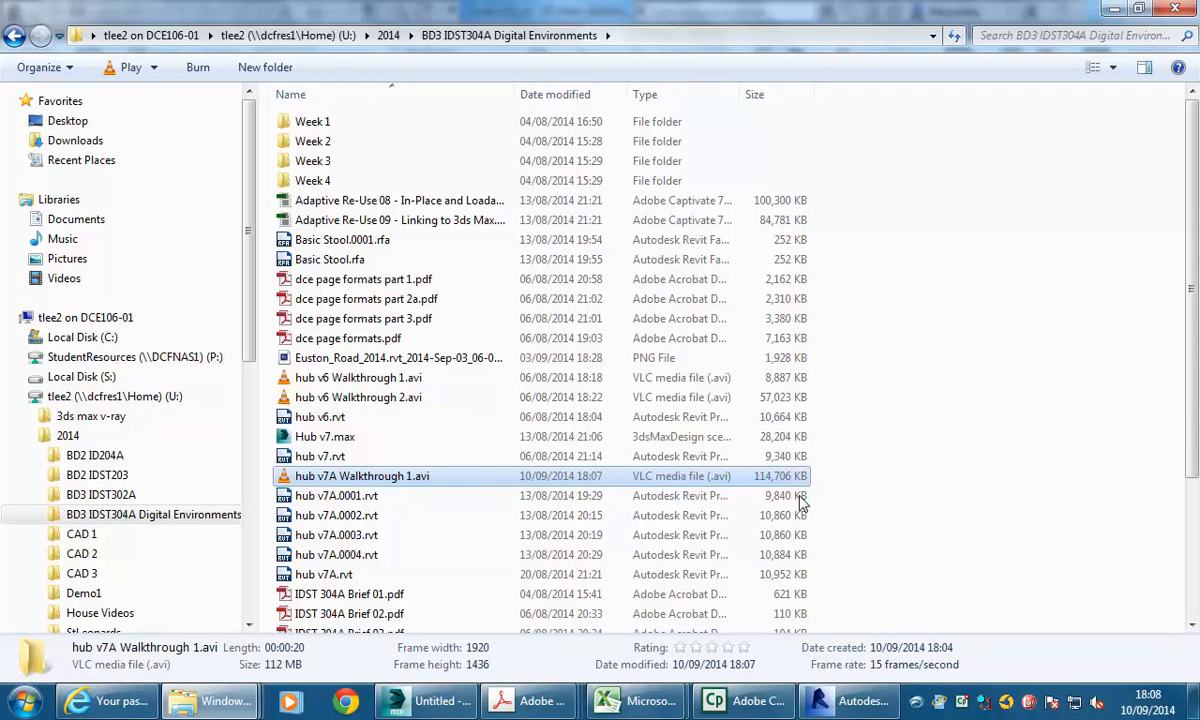
double_click(408, 477)
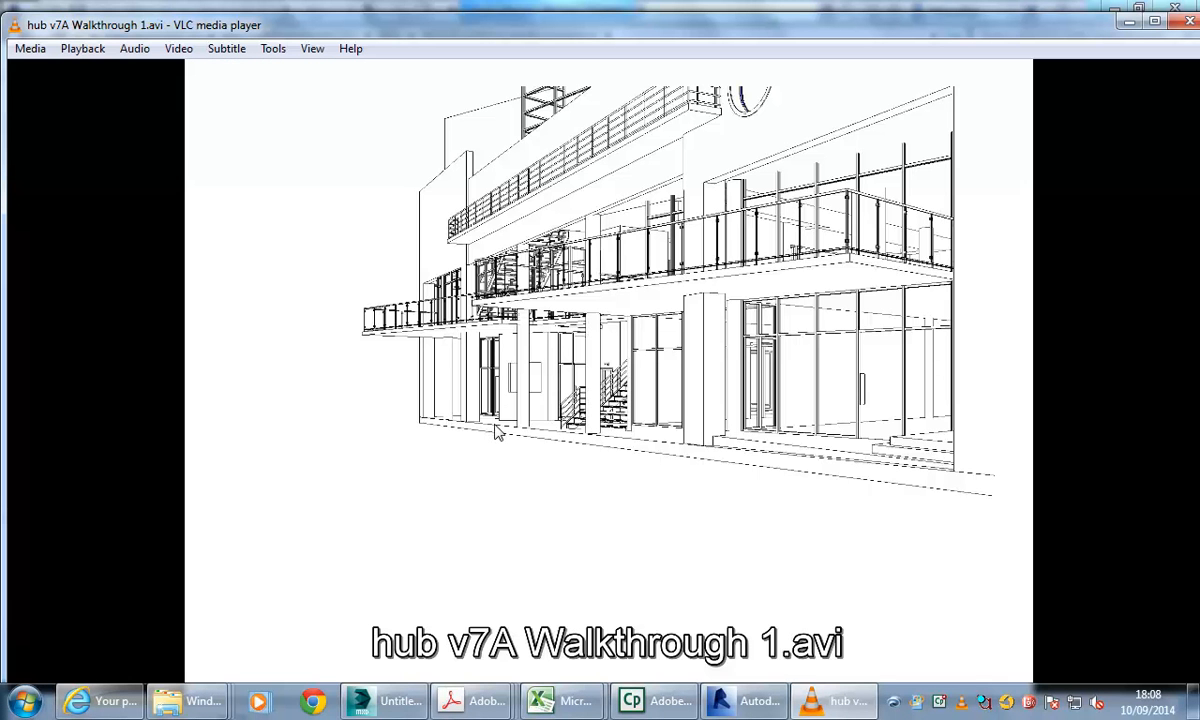
double_click(648, 28)
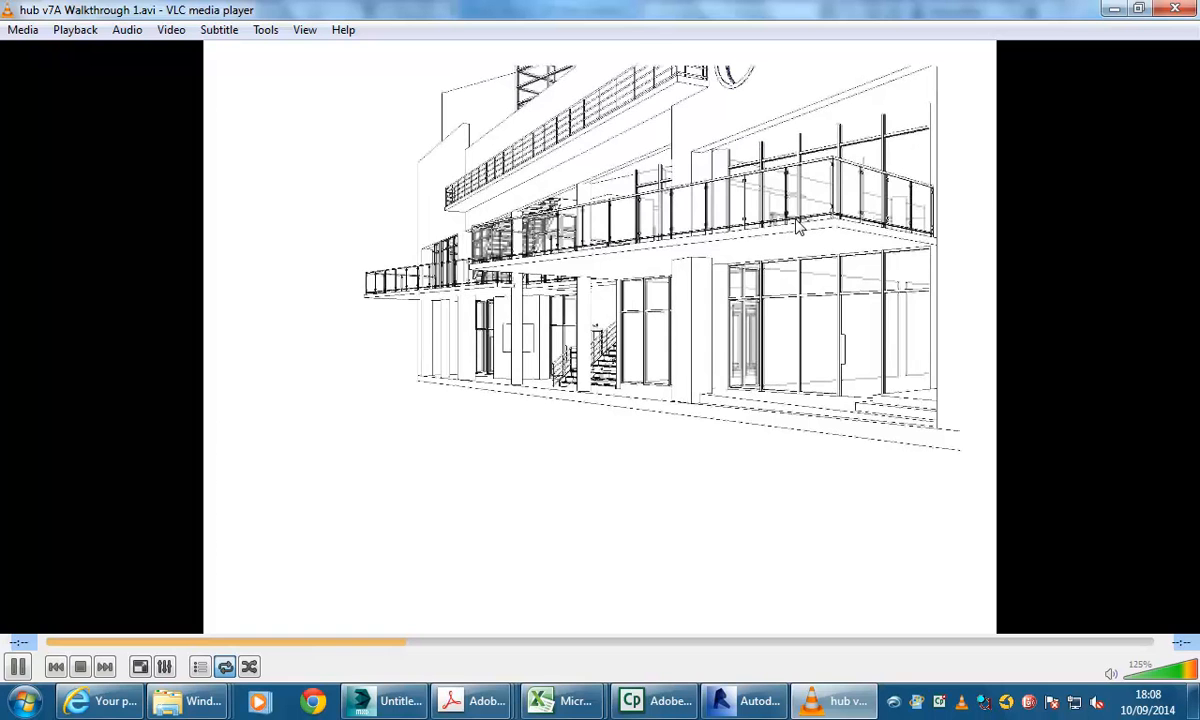
Step: Close VLC media player and open hub v7A Walkthrough 1.avi with Windows Media Player
left_click(1177, 10)
right_click(378, 485)
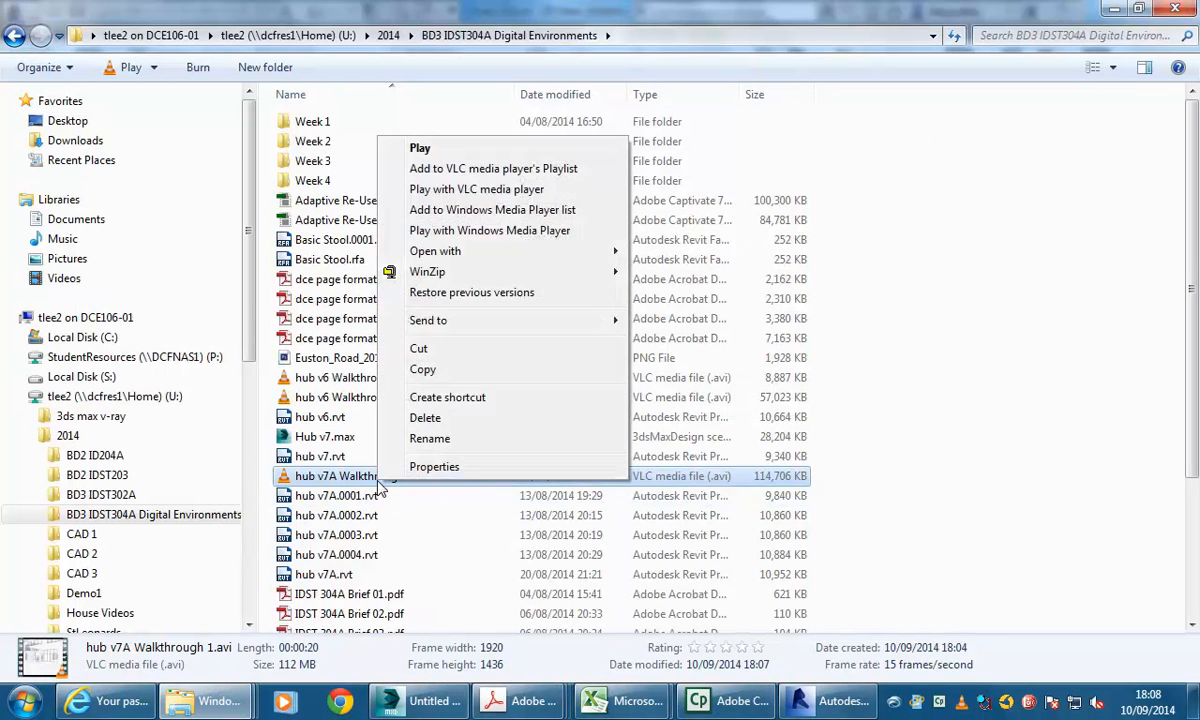
mouse_move(600, 251)
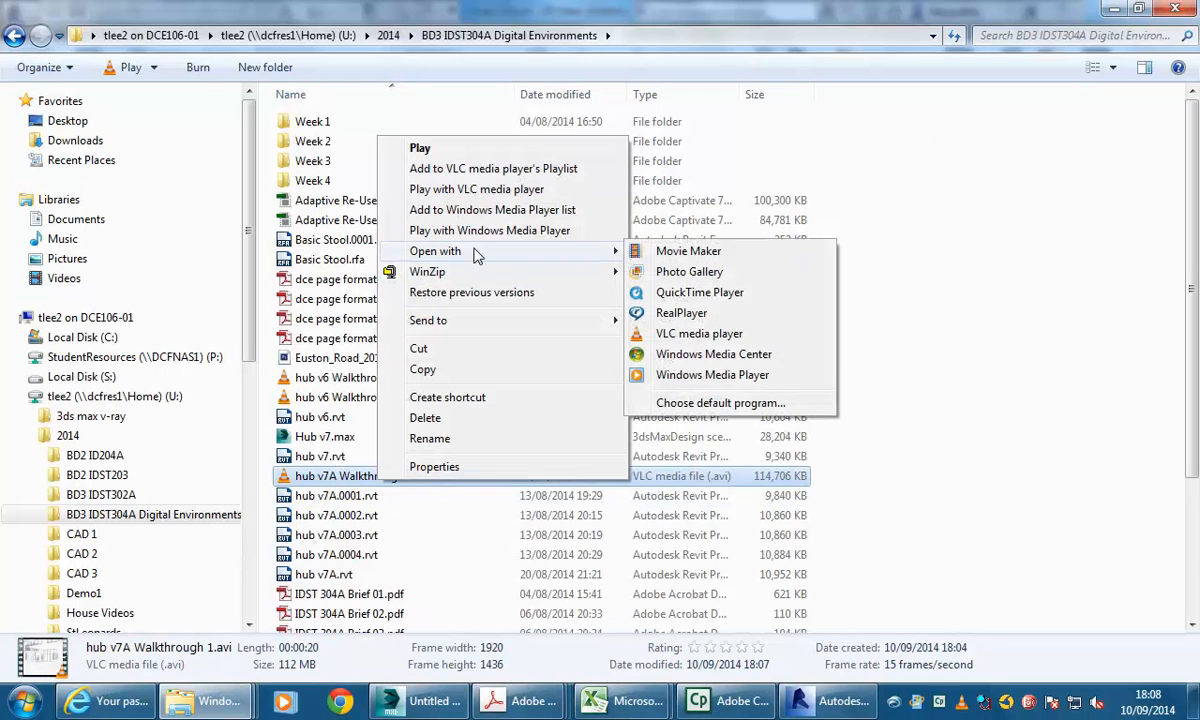
left_click(712, 374)
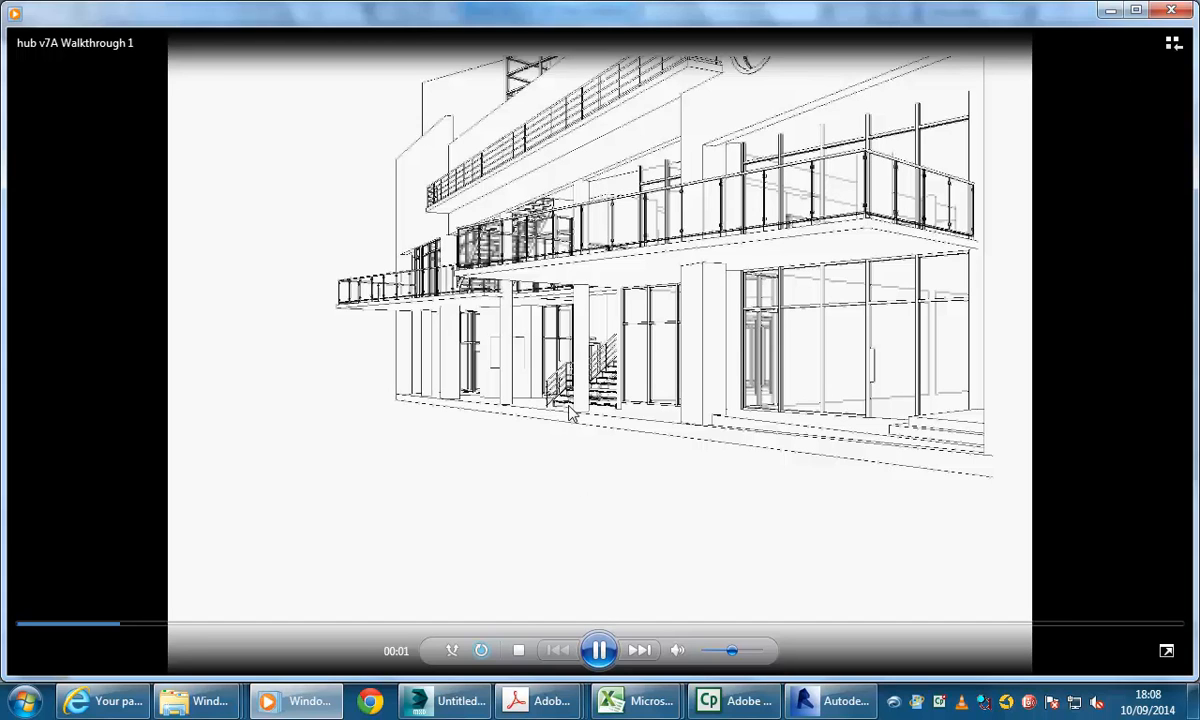
Step: Switch to the other BD3 IDST304A Digital Environments folder window and locate hub v7A Walkthrough 1.avi
mouse_move(200, 700)
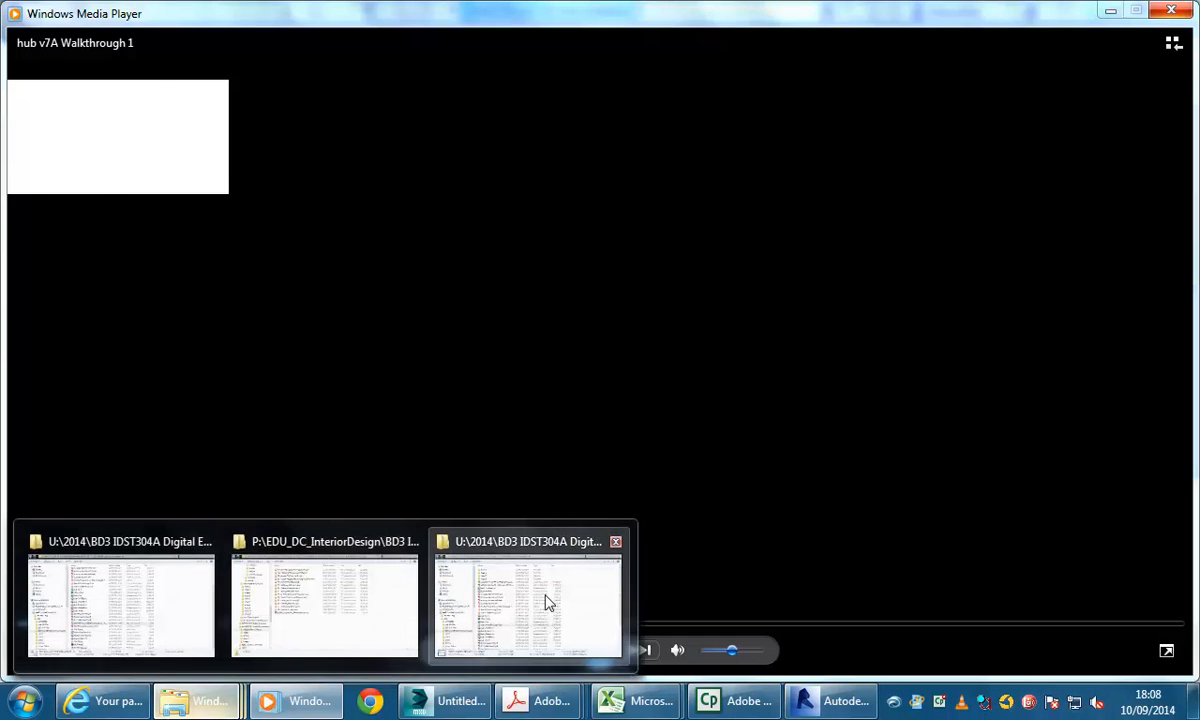
mouse_move(287, 615)
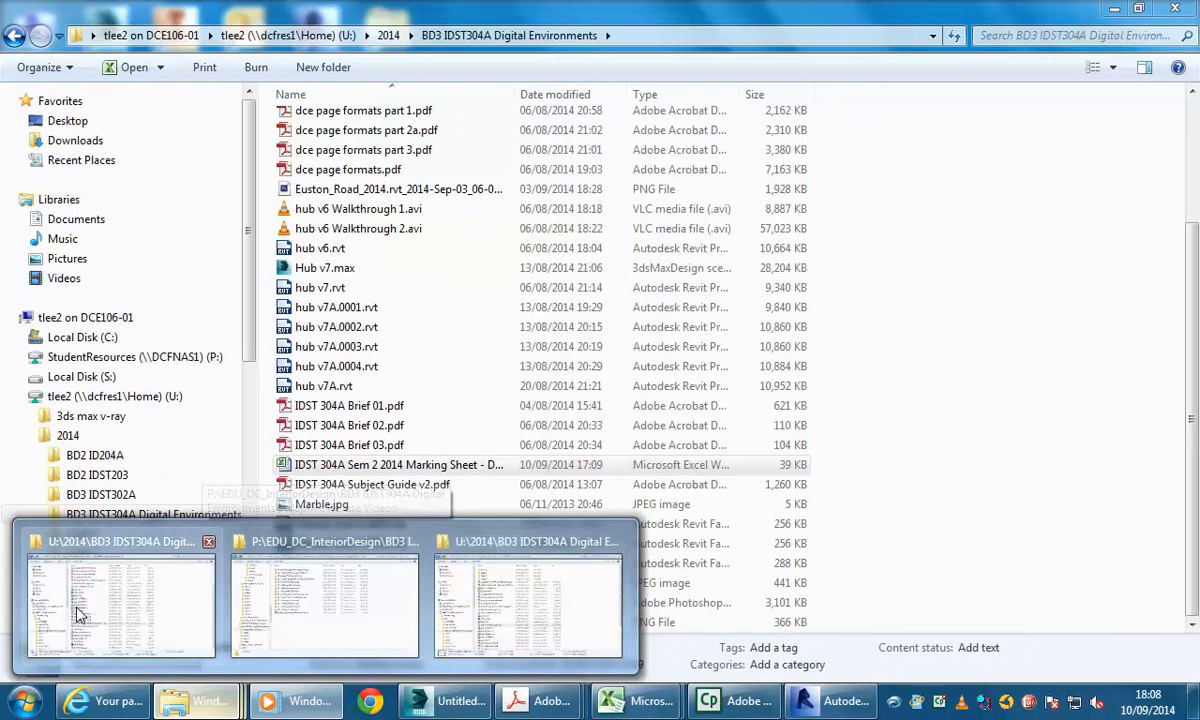
left_click(80, 610)
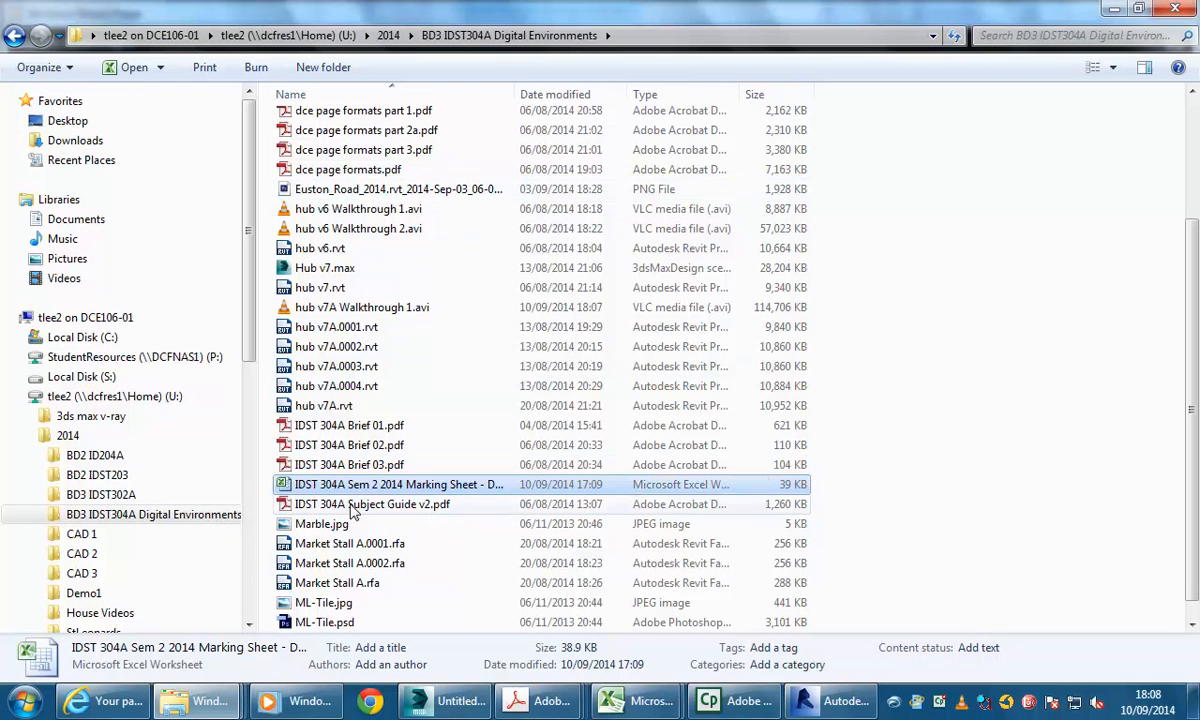
left_click(358, 310)
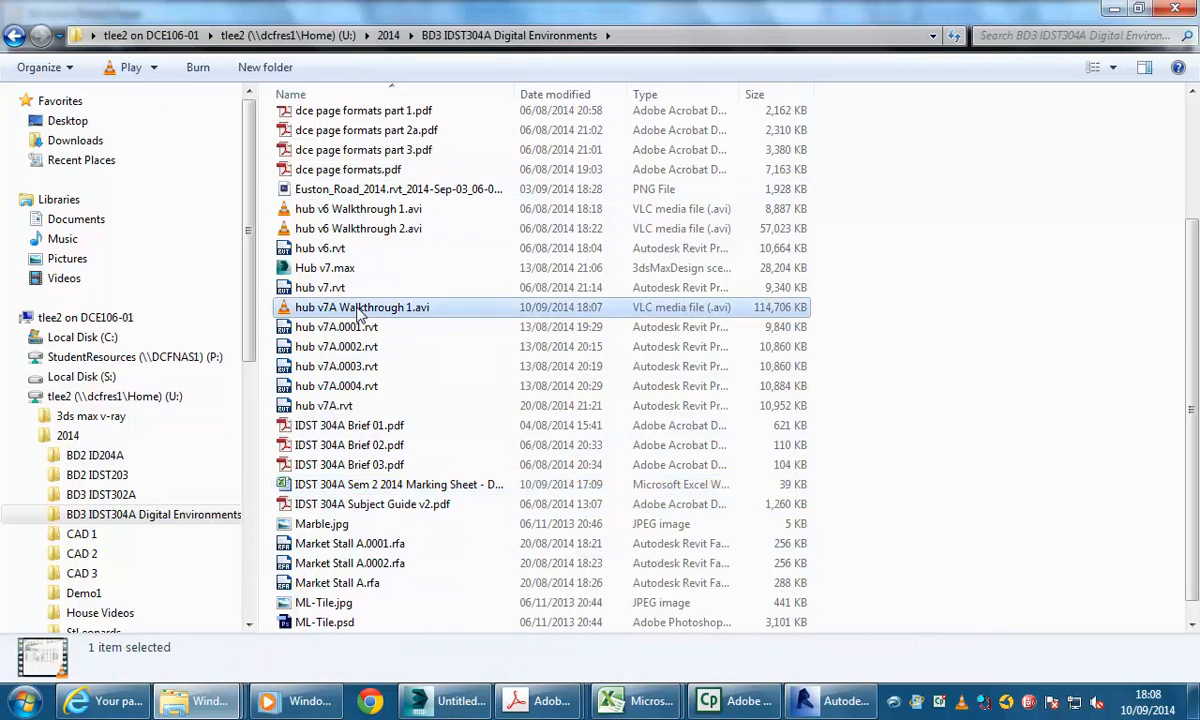
left_click(890, 316)
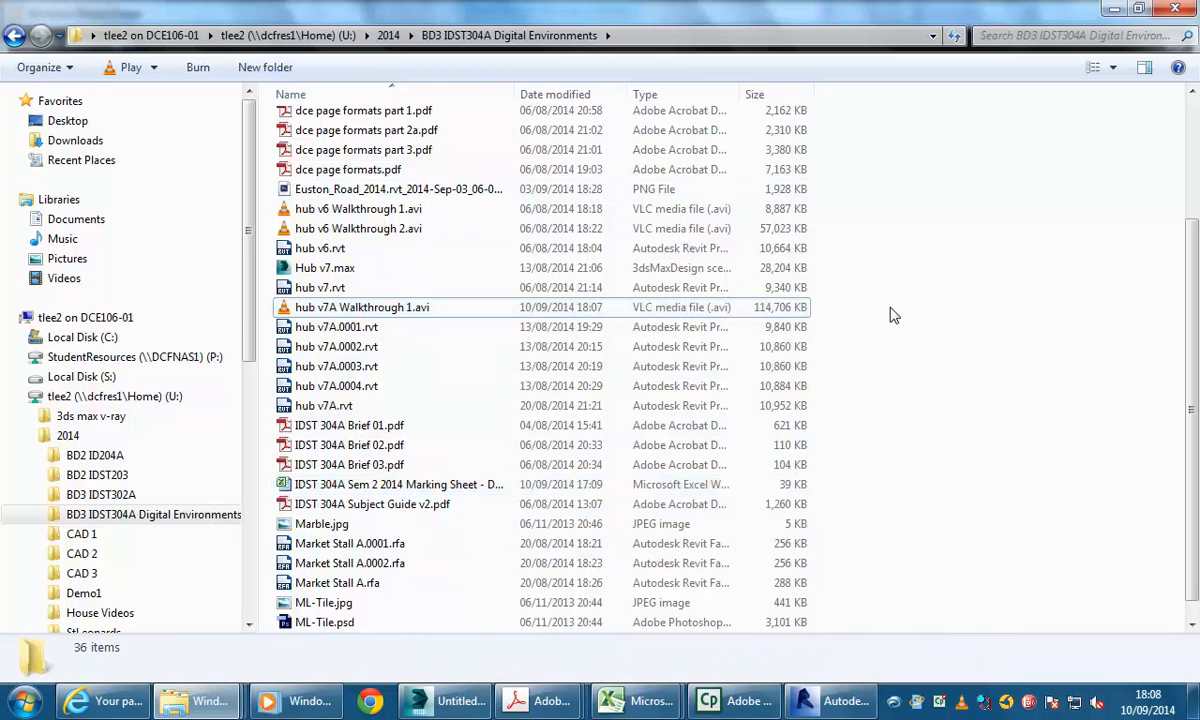
Step: Check Windows Media Player, then switch to the untitled 3ds Max Design scene and close that program
left_click(294, 698)
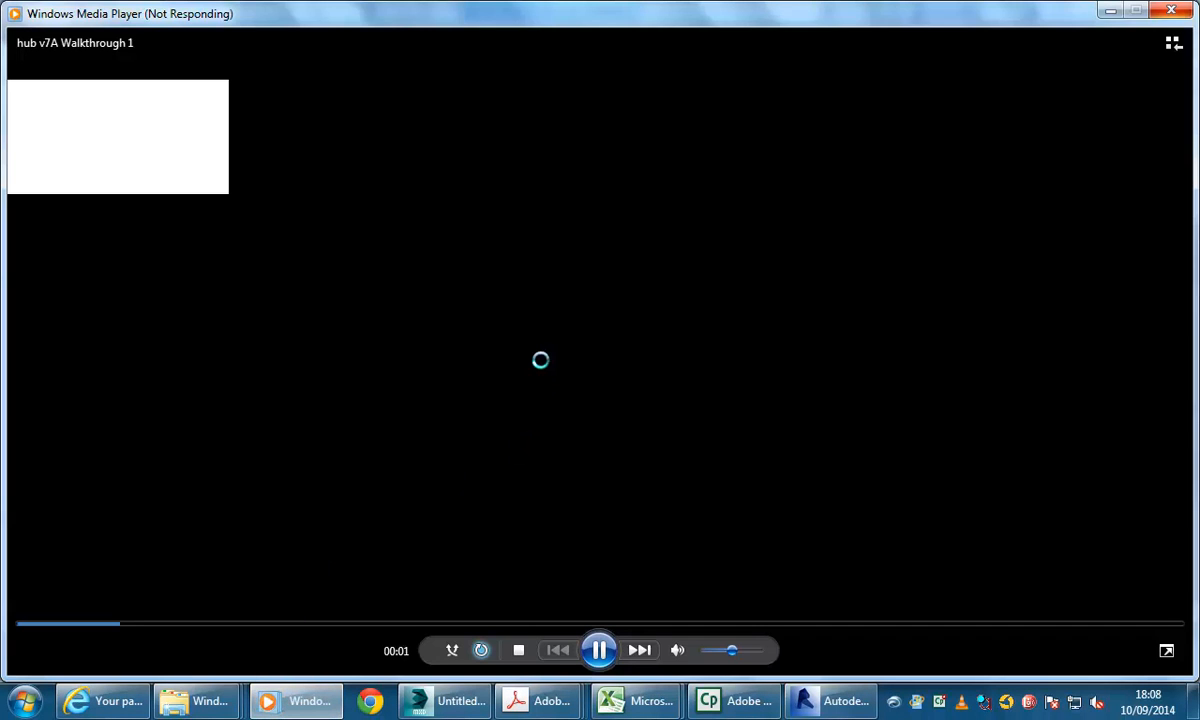
left_click(447, 700)
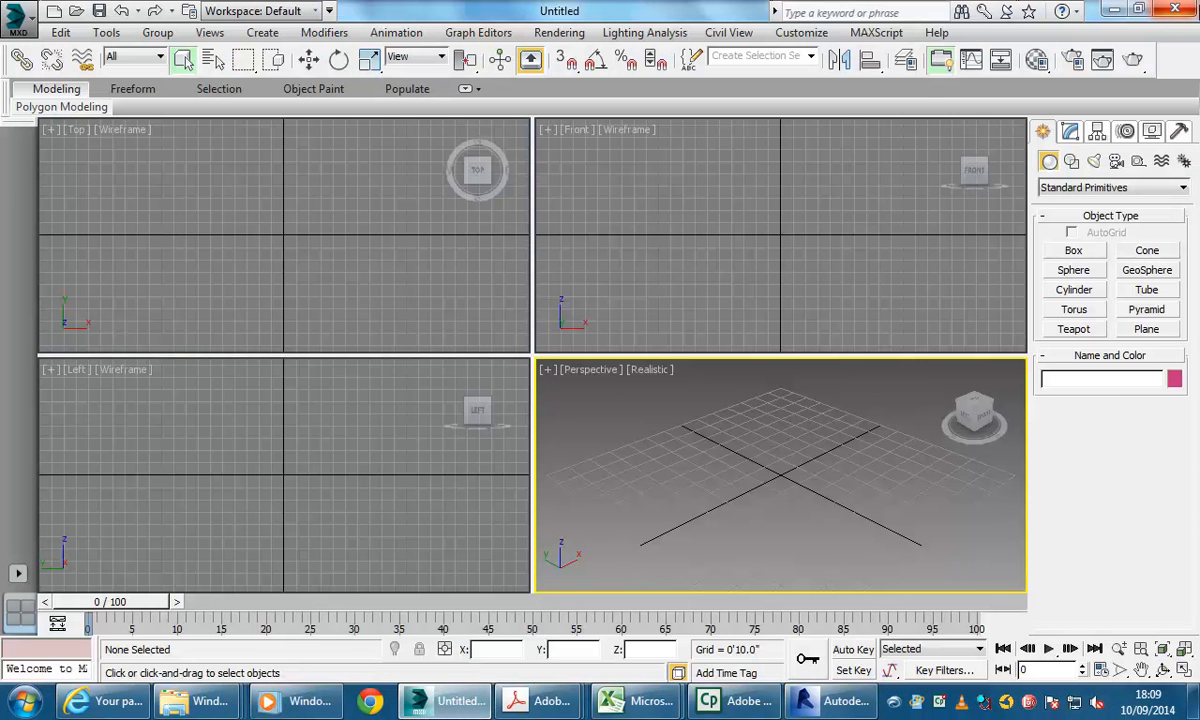
key("alt+F4")
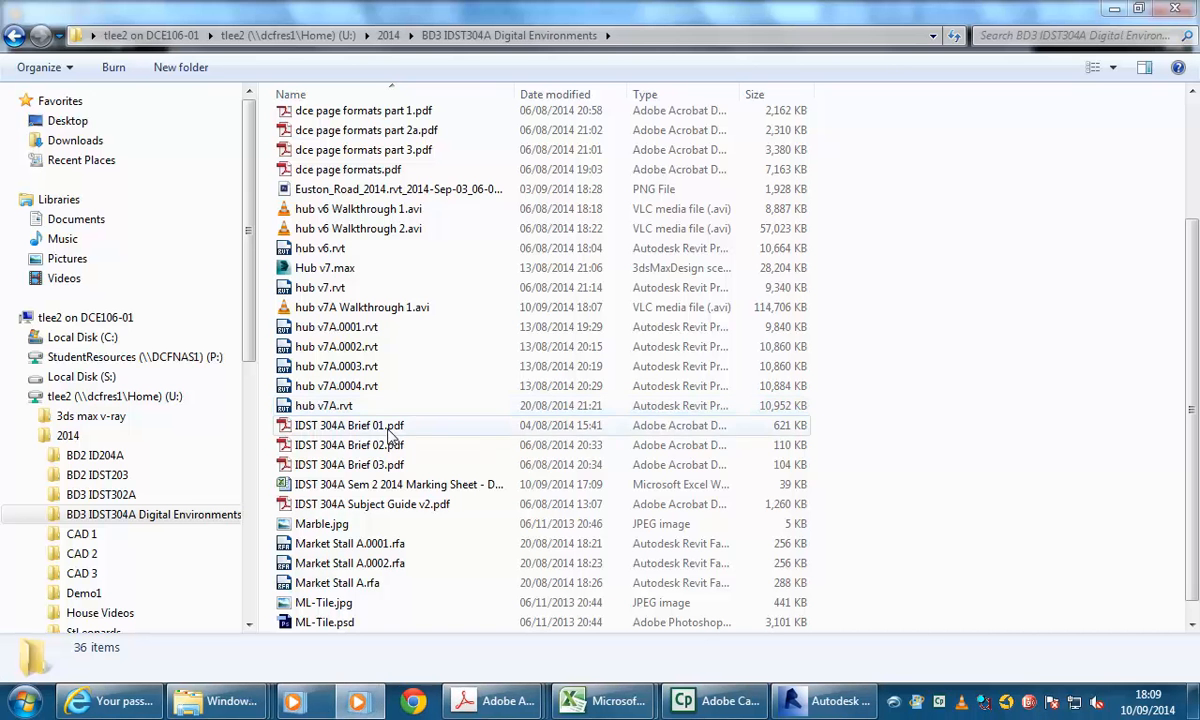
left_click(828, 700)
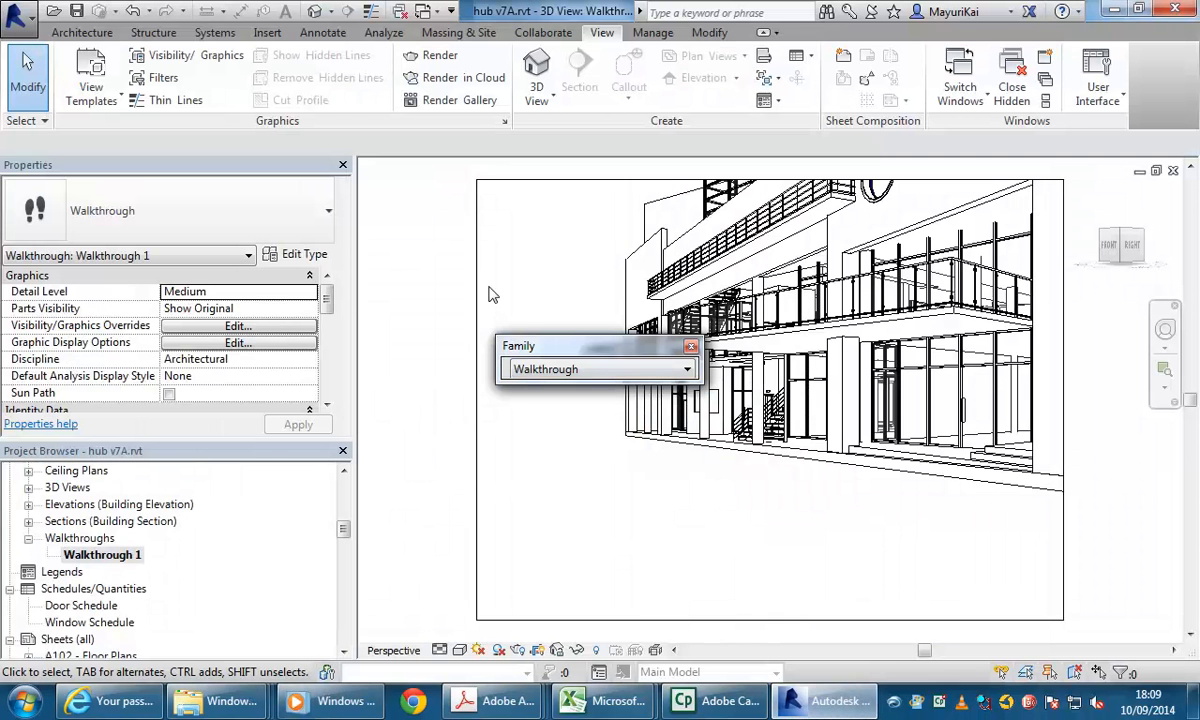
left_click(690, 346)
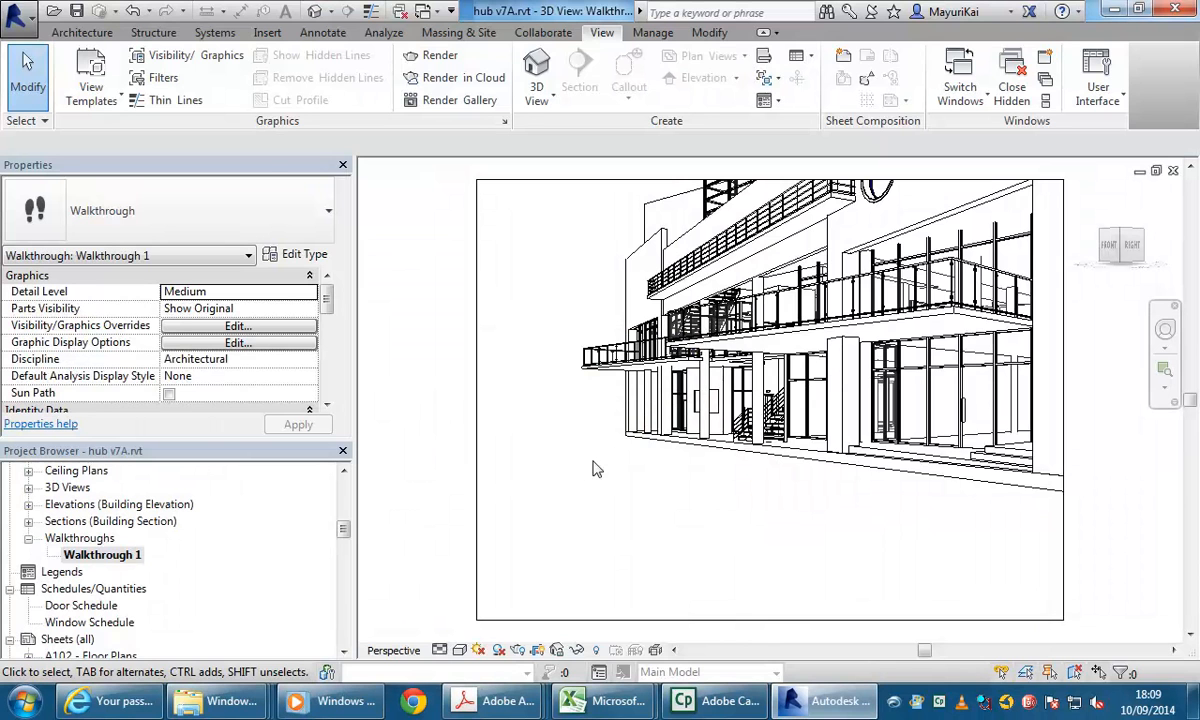
left_click(1111, 8)
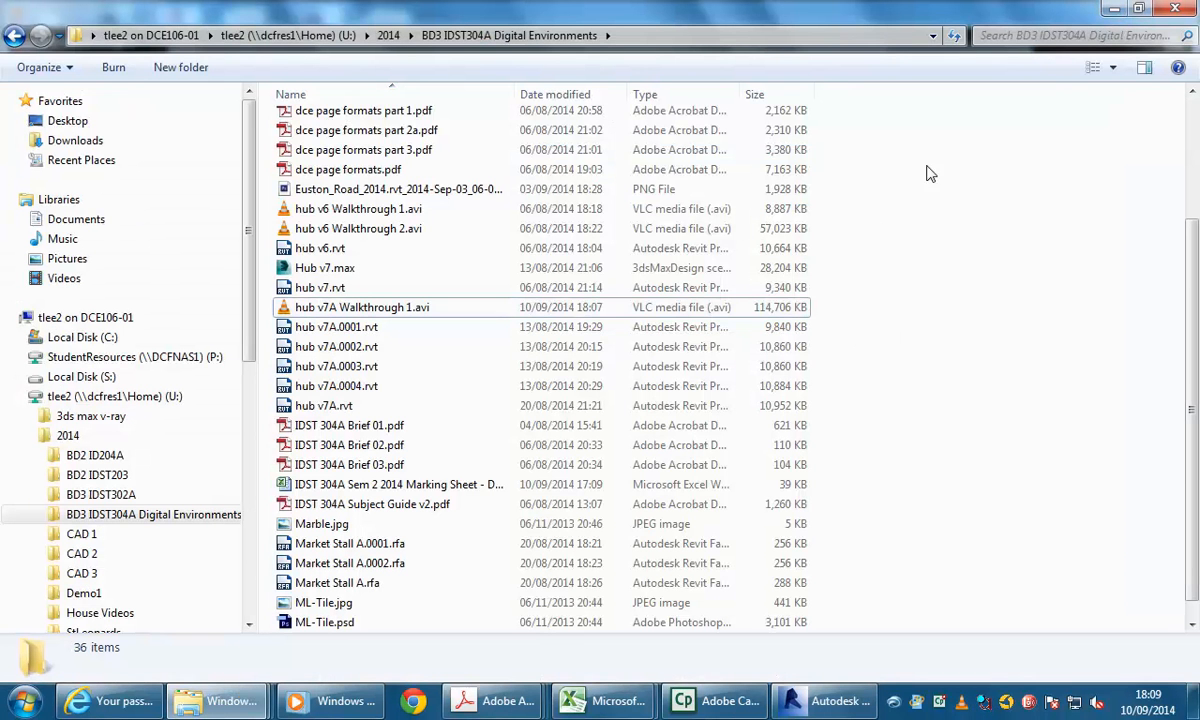
Step: Try to play hub v7A Walkthrough 1.avi again from the BD3 IDST304A Digital Environments folder
left_click(370, 311)
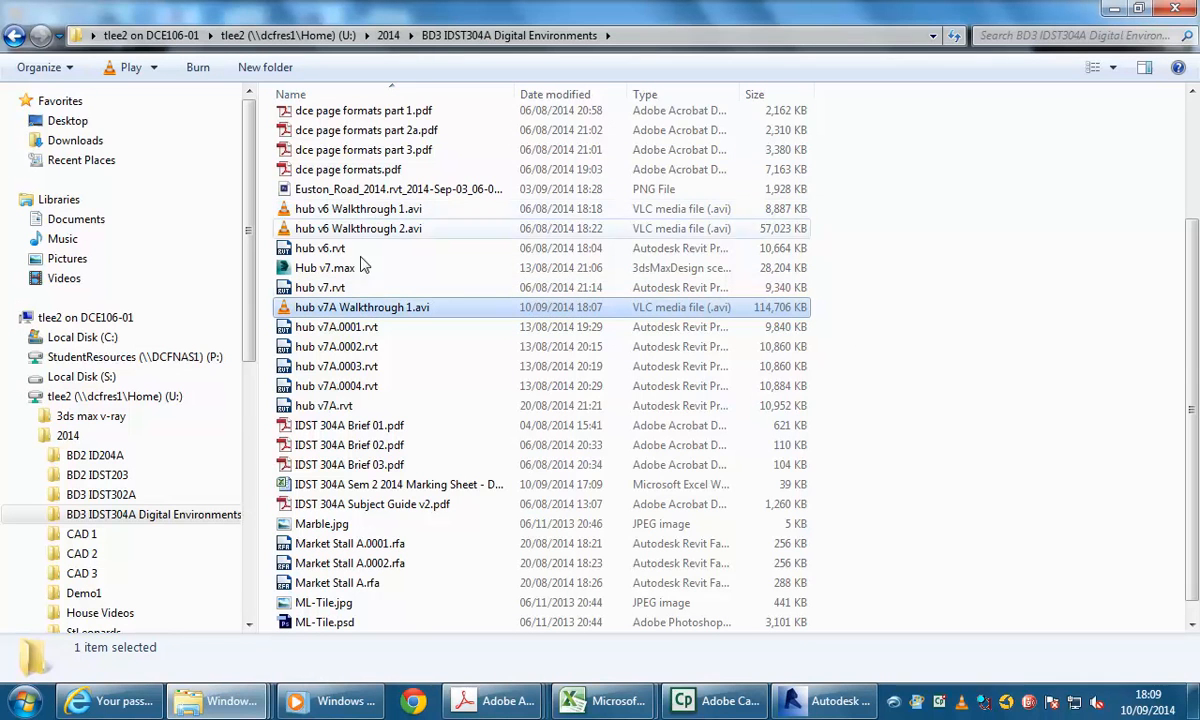
double_click(361, 310)
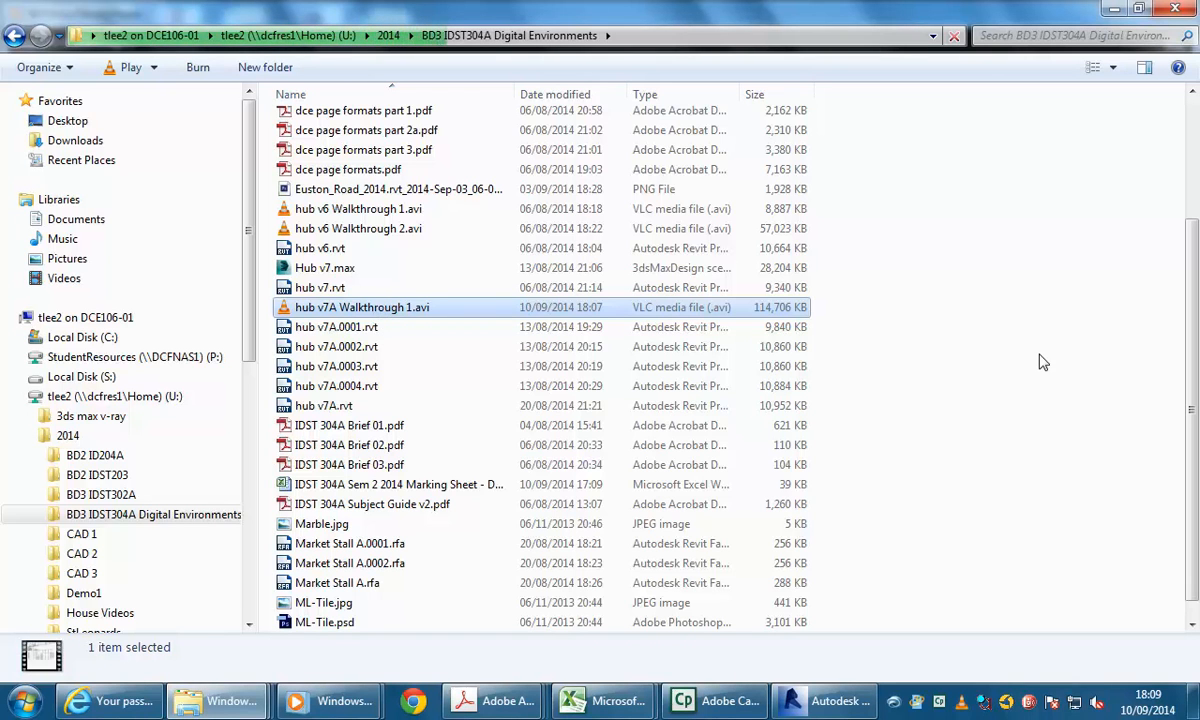
left_click(641, 311)
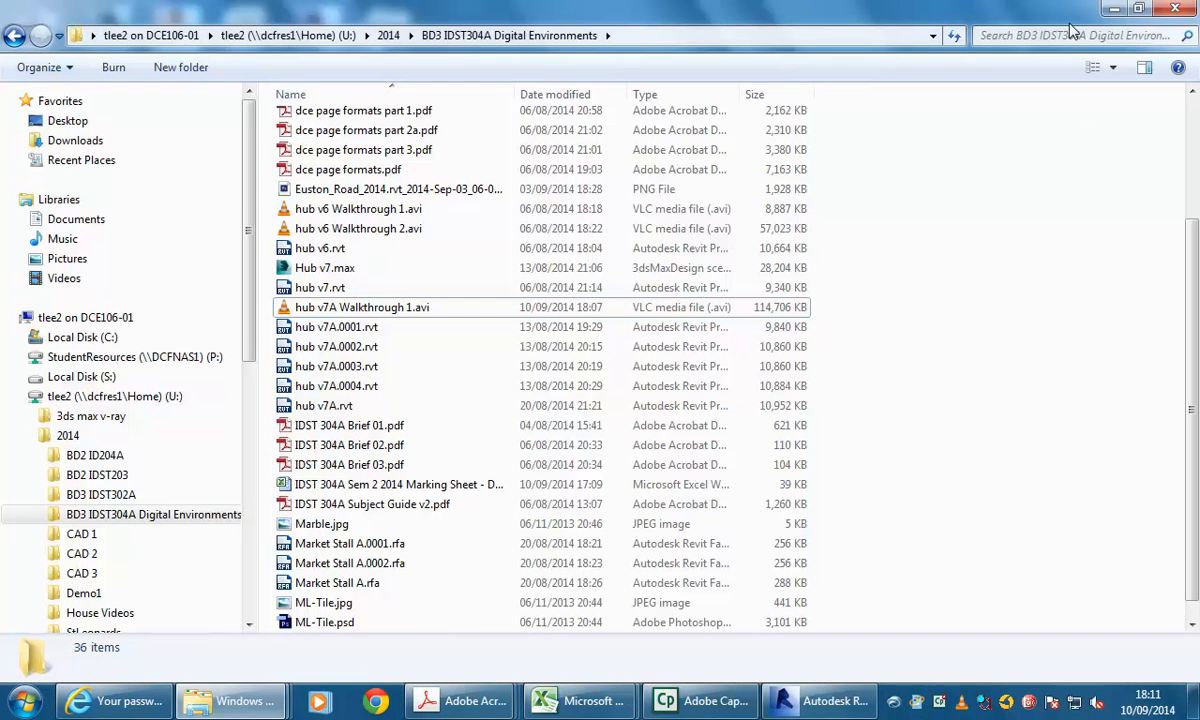
Step: Copy hub v7A Walkthrough 1.avi from the network folder to the Desktop and show the copy's progress details
right_click(410, 310)
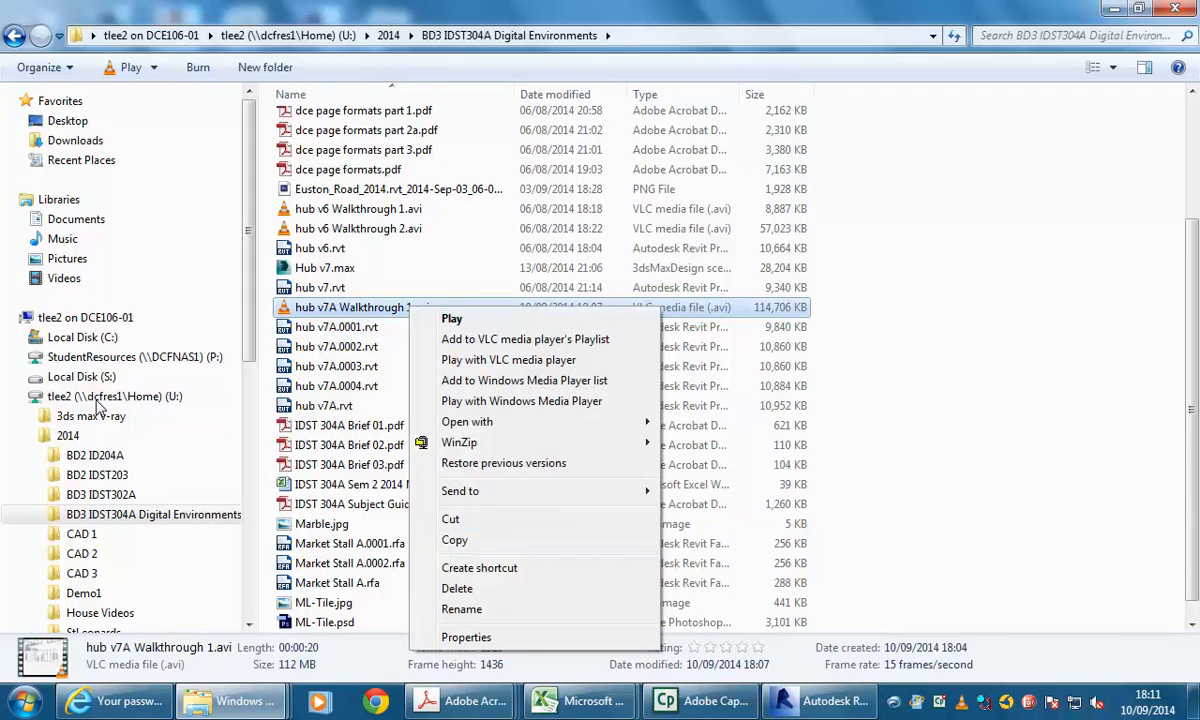
left_click(490, 541)
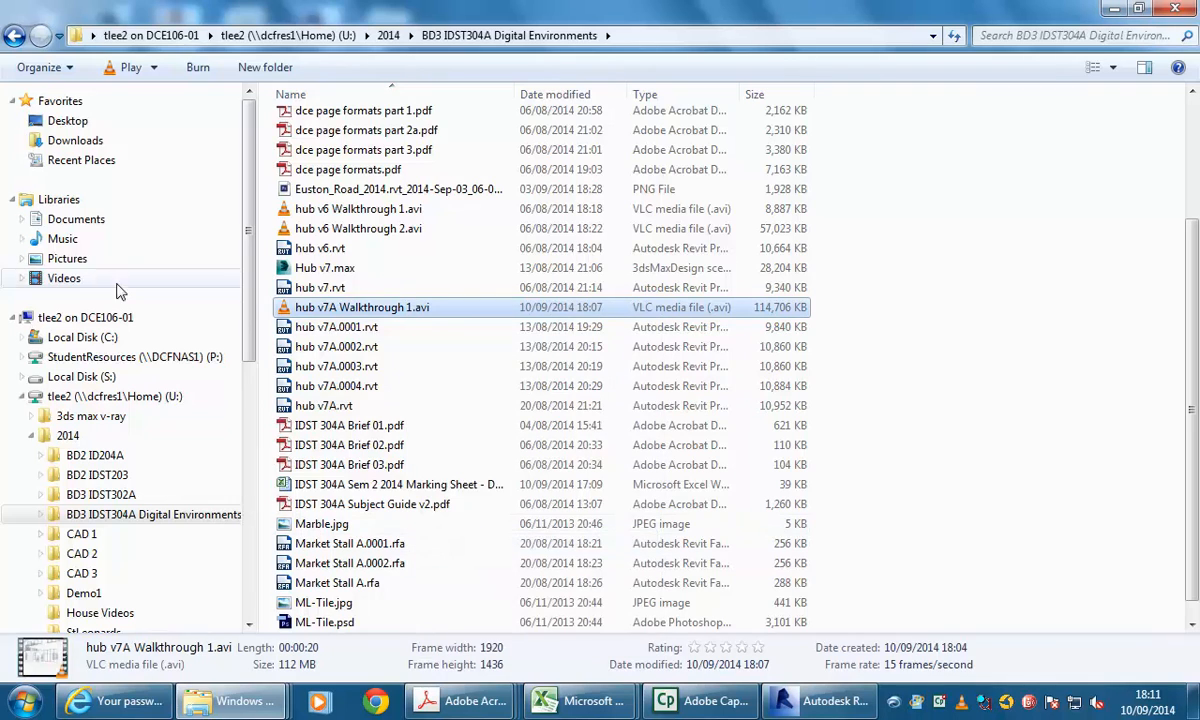
left_click(66, 120)
right_click(1050, 227)
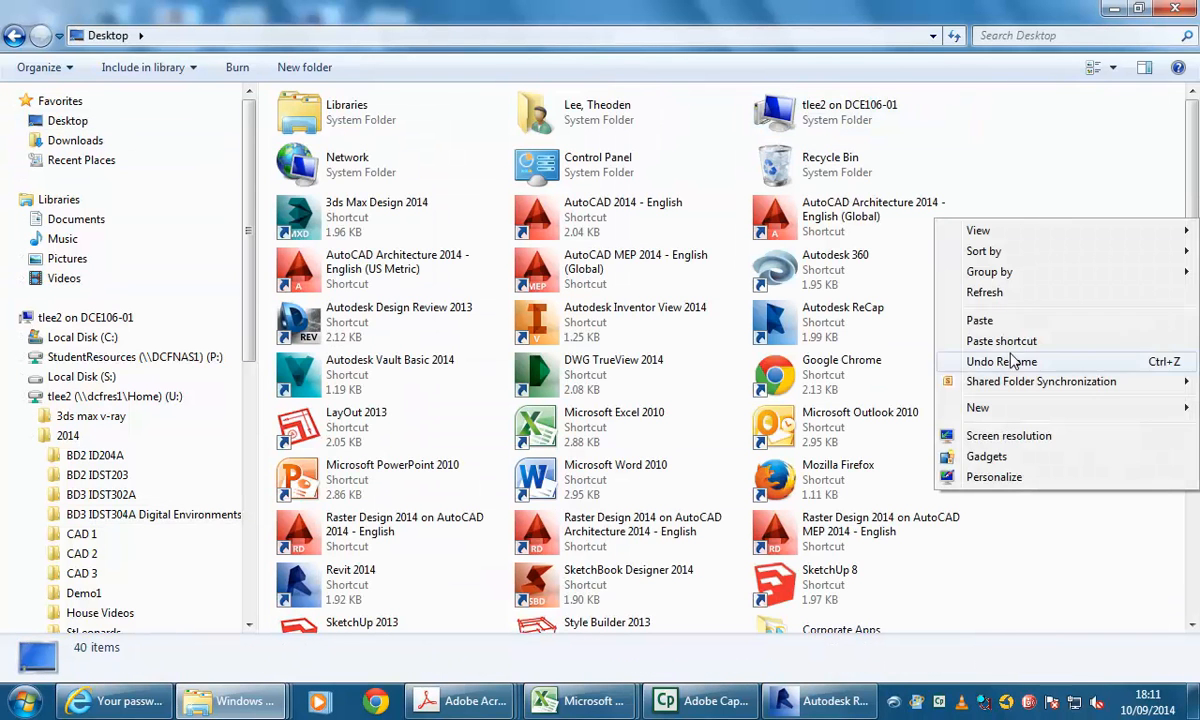
left_click(985, 320)
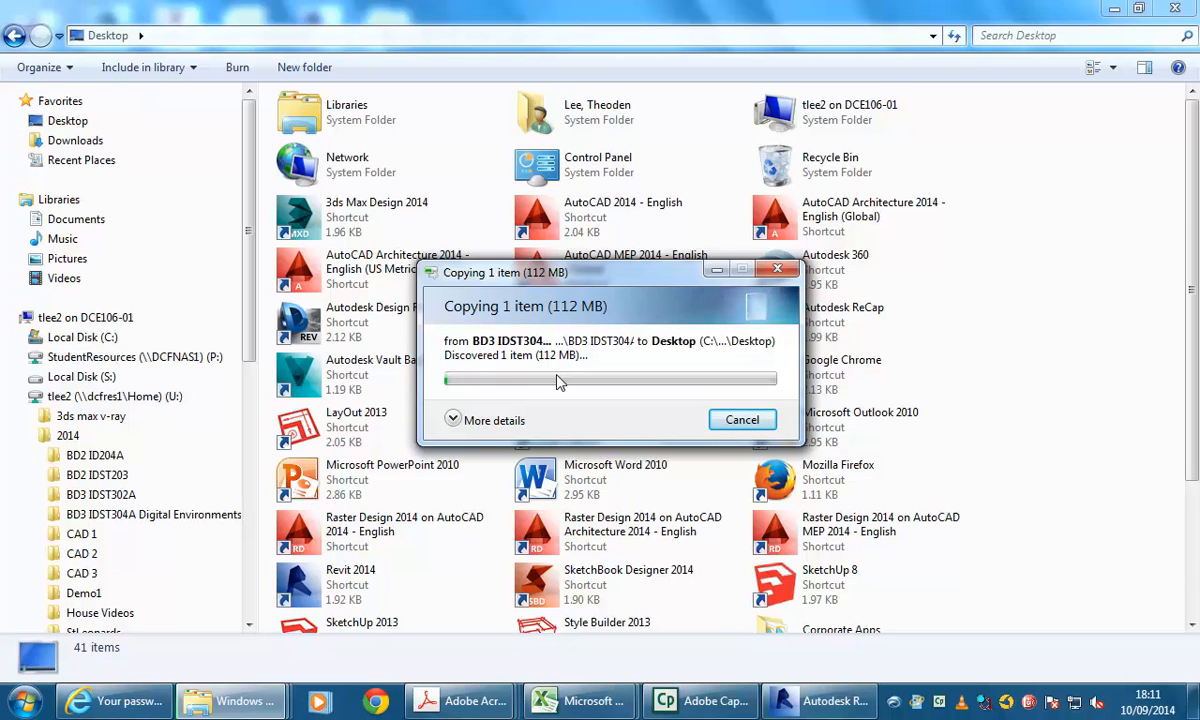
left_click(455, 420)
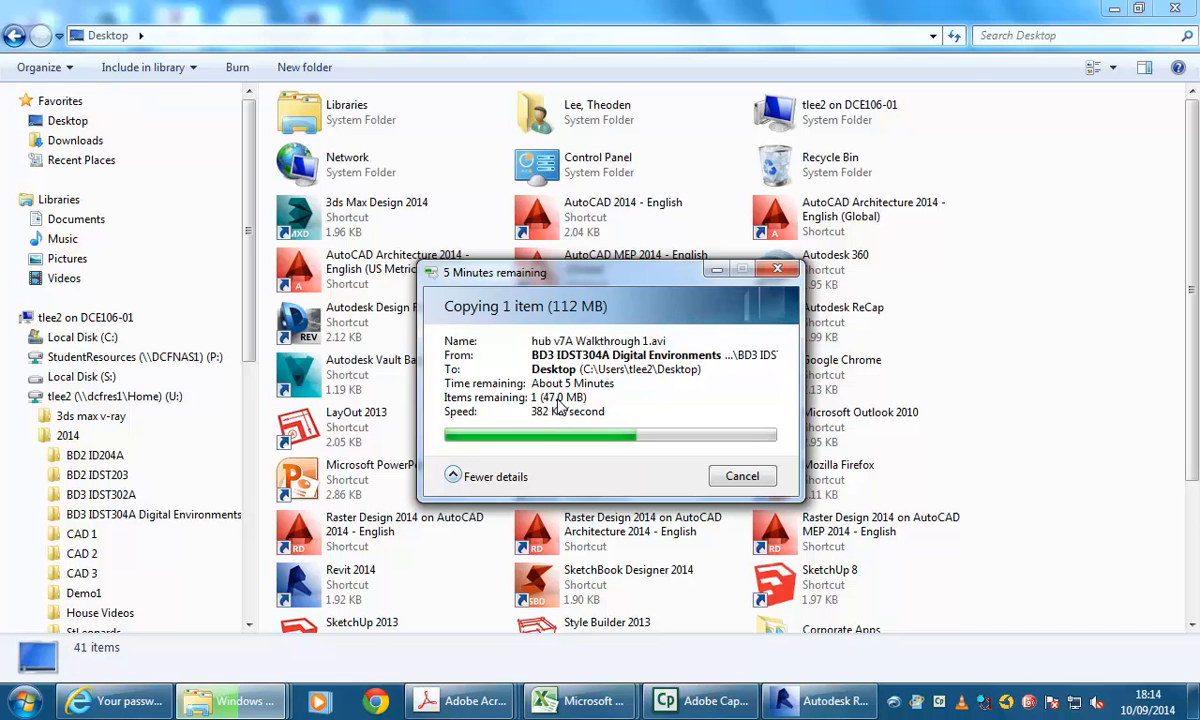
Step: Close the 3ds Max Intro - 1, 3ds Max Intro - 2 and 3ds Max Modelling - 1 PDFs in Adobe Acrobat
left_click(553, 704)
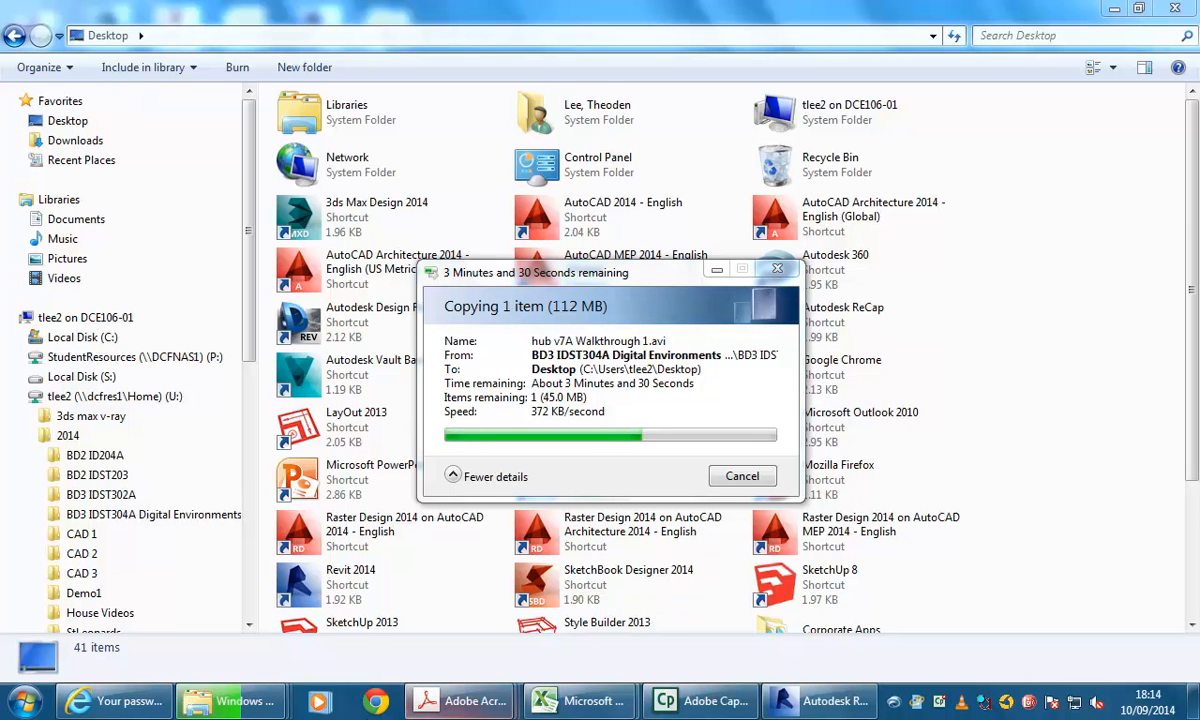
mouse_move(461, 703)
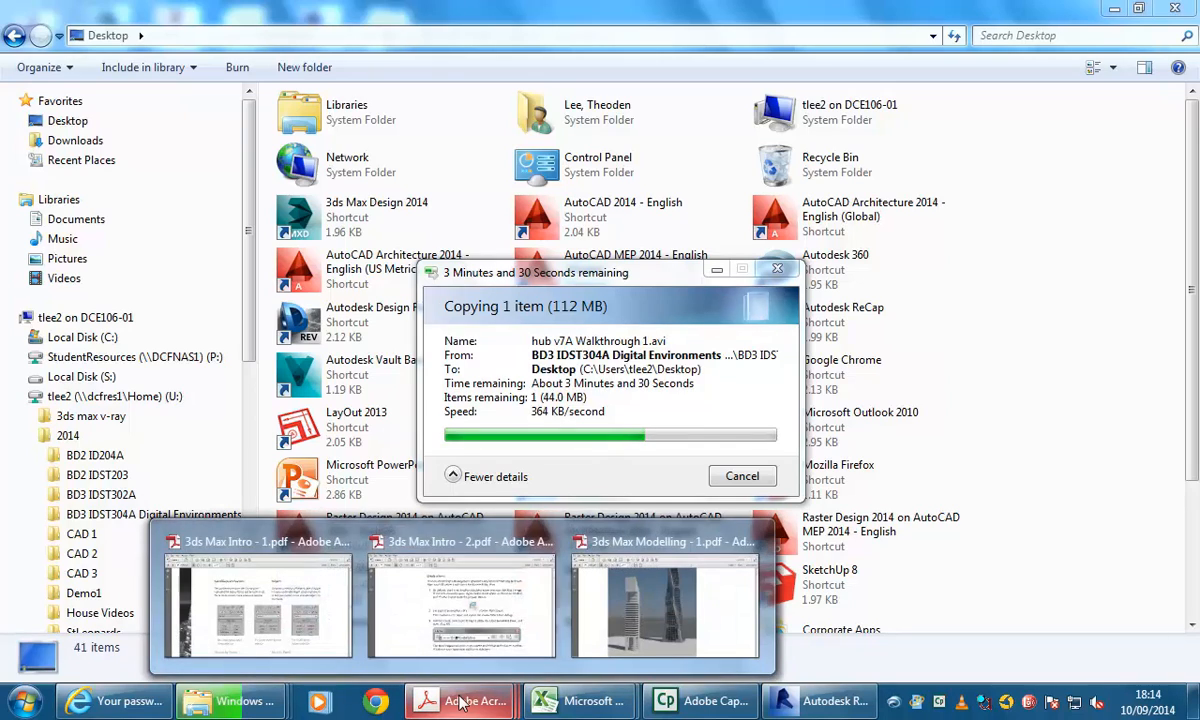
mouse_move(344, 545)
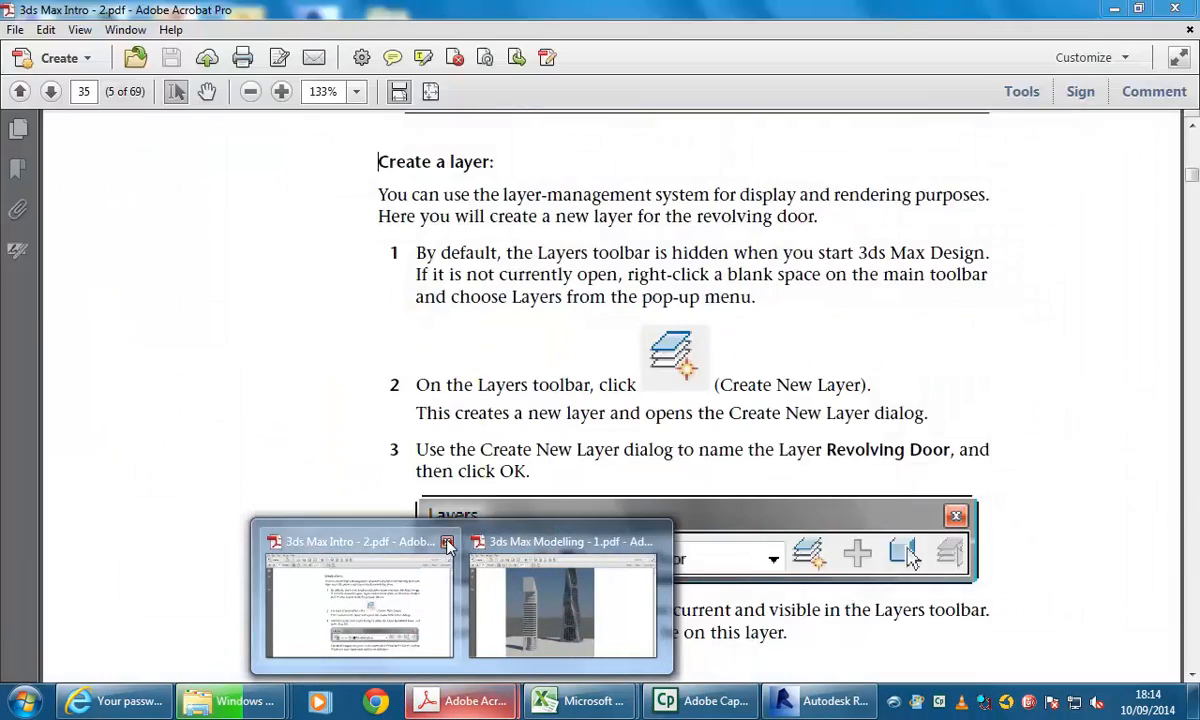
left_click(446, 541)
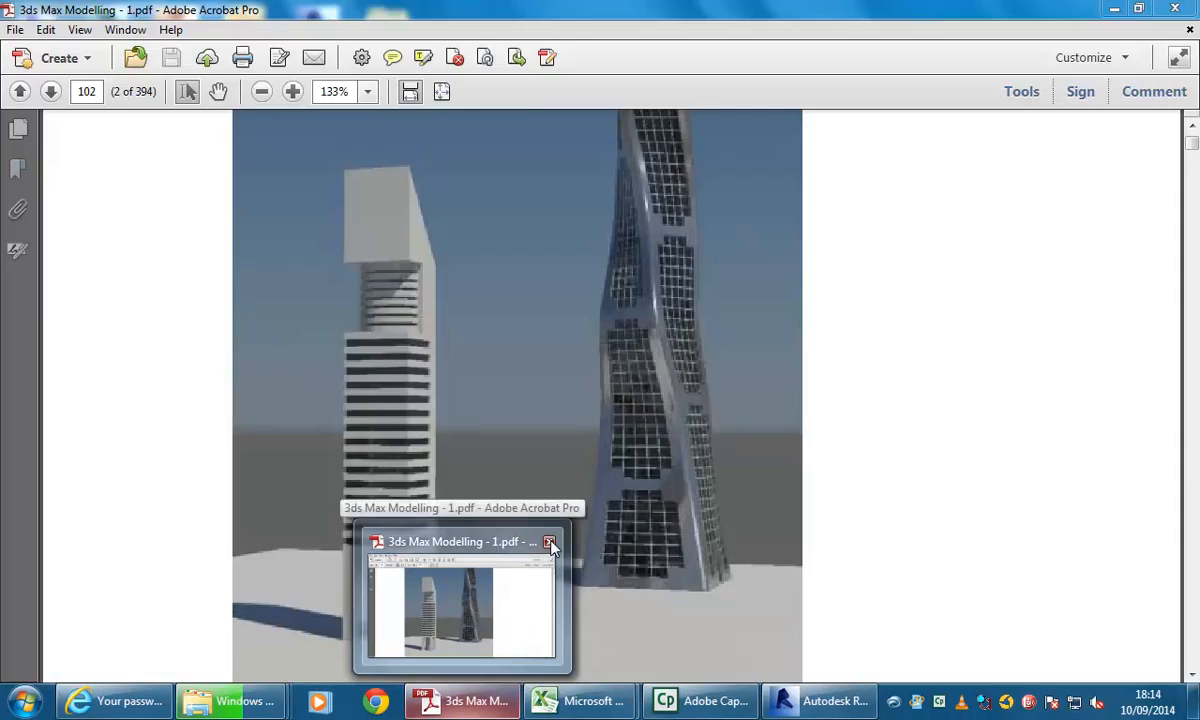
left_click(548, 541)
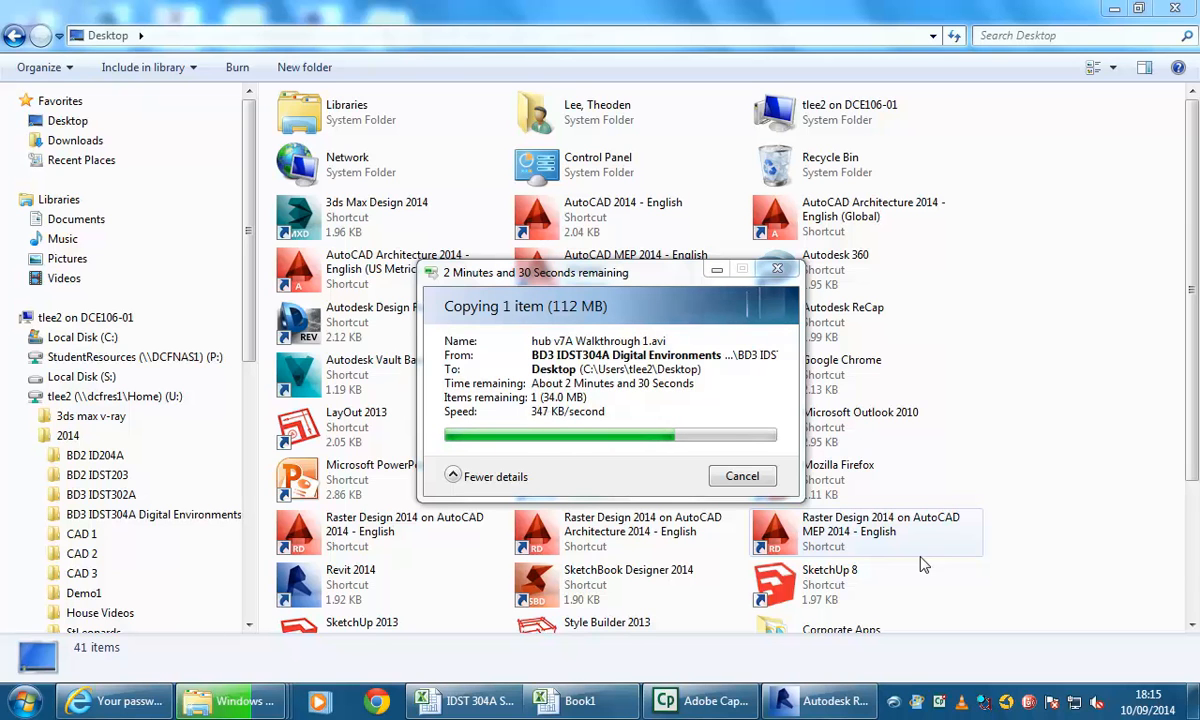
mouse_move(695, 708)
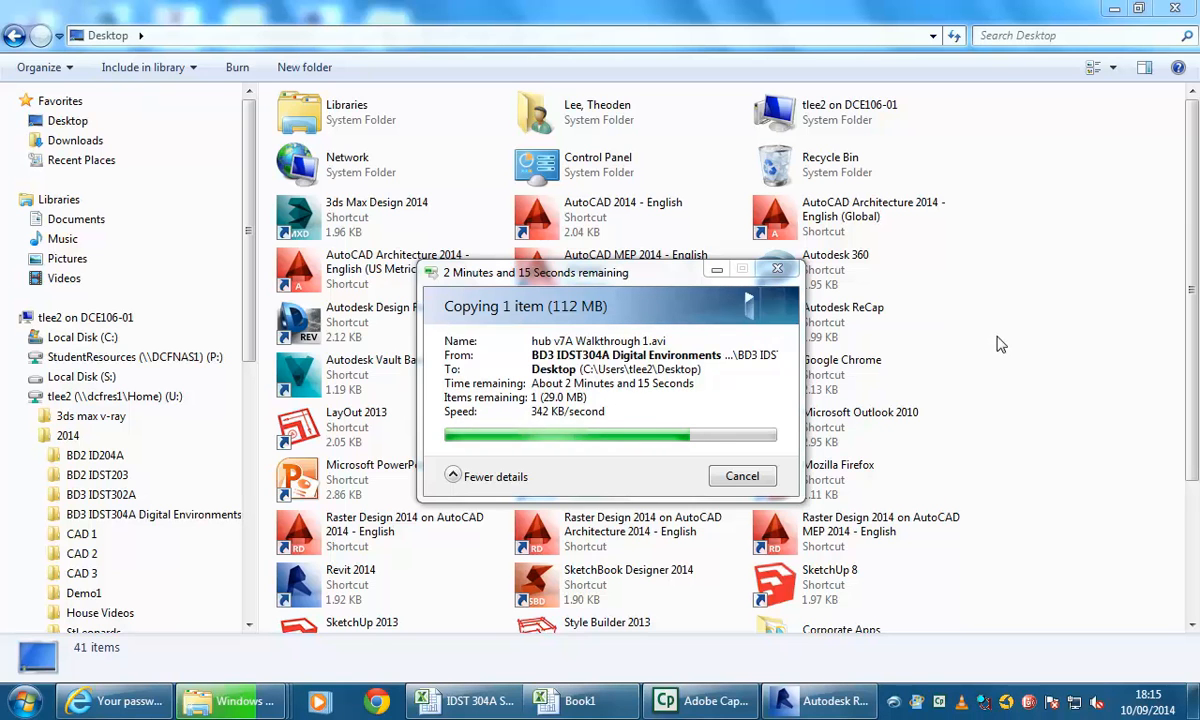
mouse_move(577, 706)
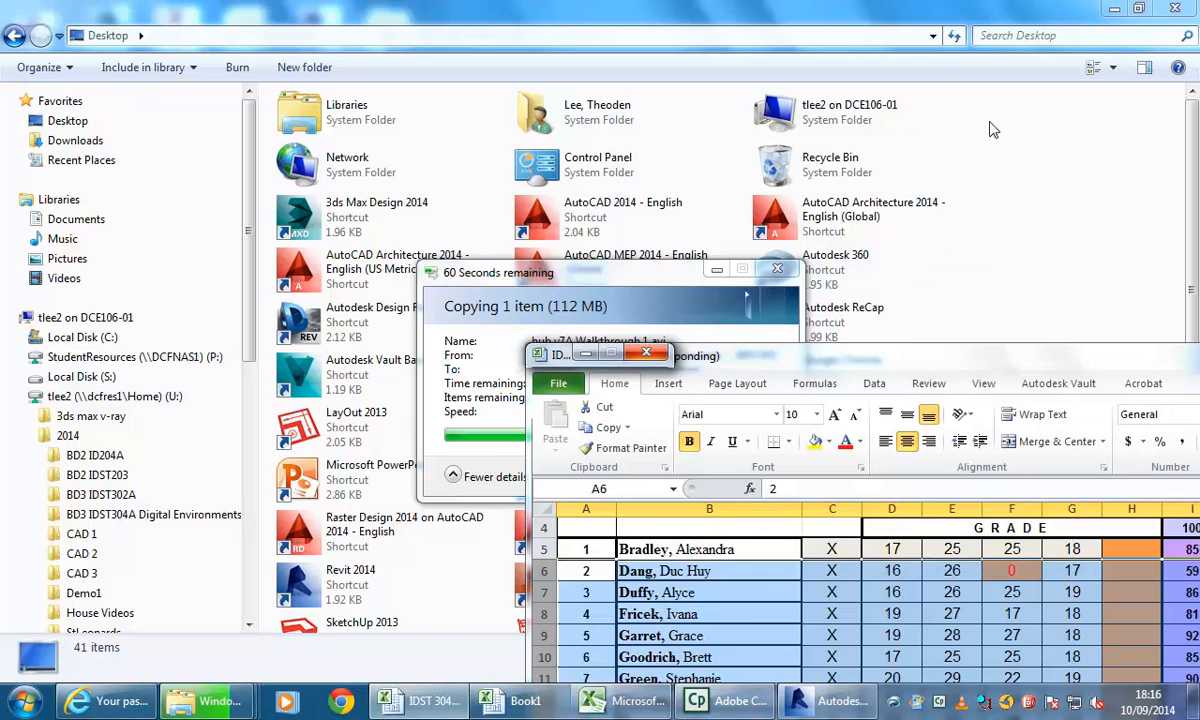
left_click(965, 8)
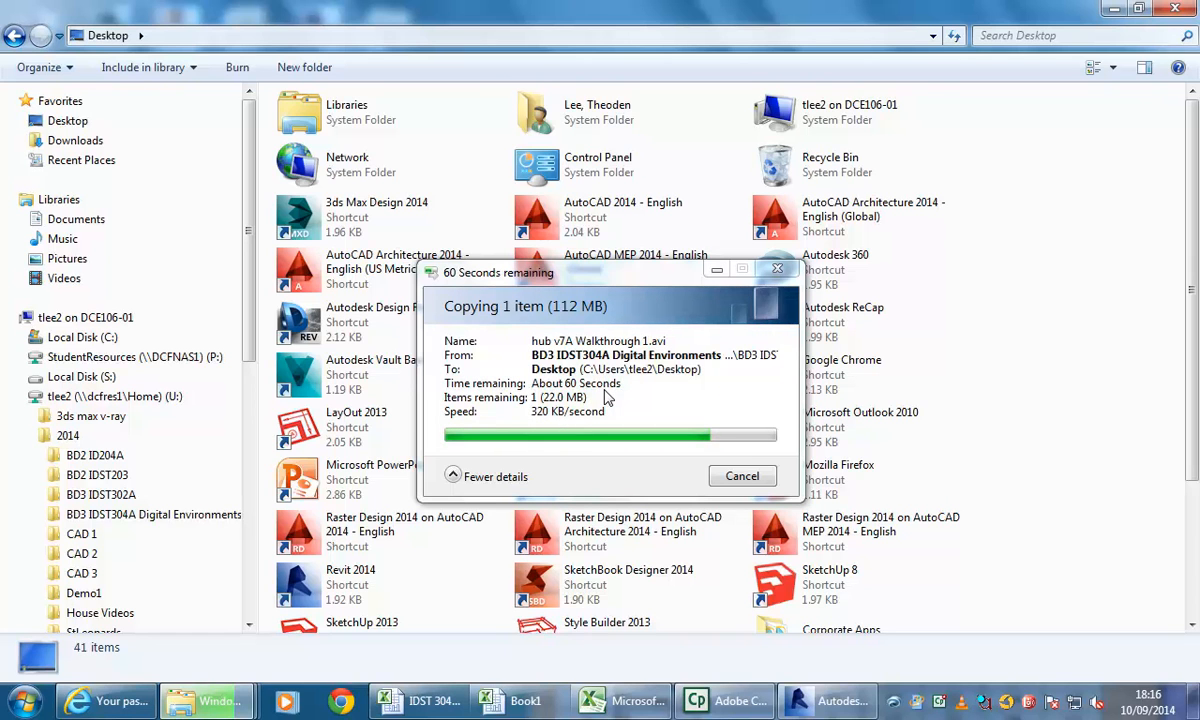
Step: Switch to Revit, dismiss the floating walkthrough Family bar, and open the Ground Floor plan zoomed in on the building
left_click(815, 700)
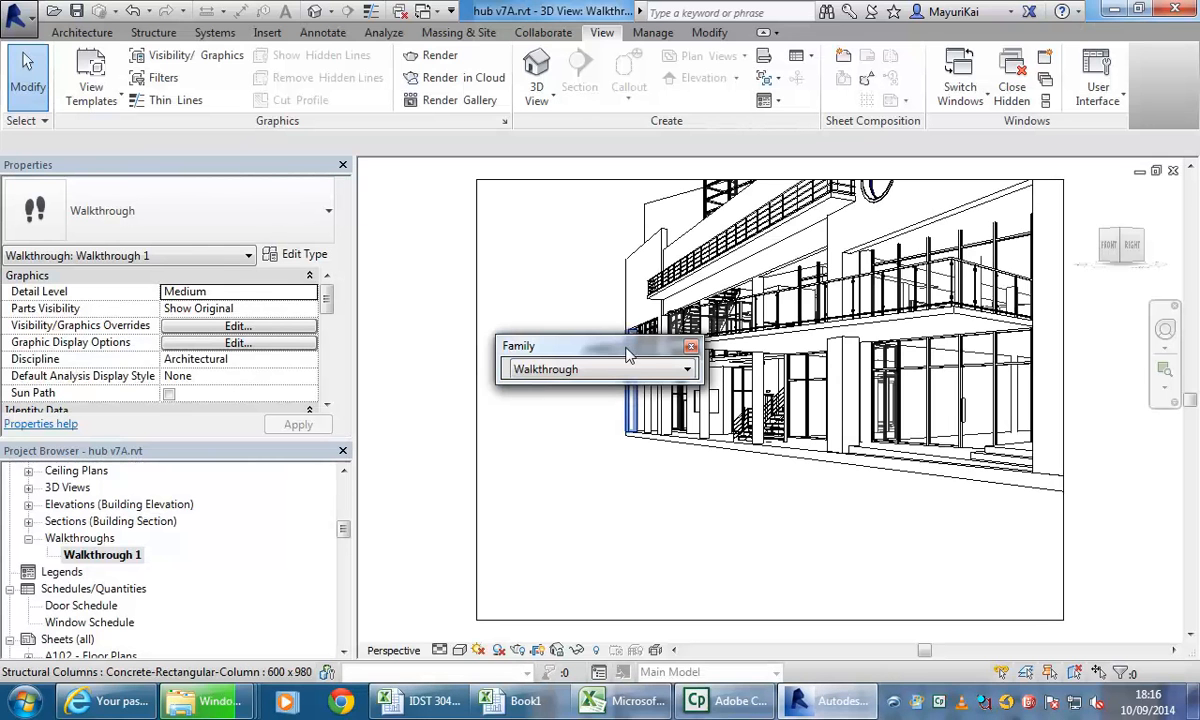
left_click(690, 347)
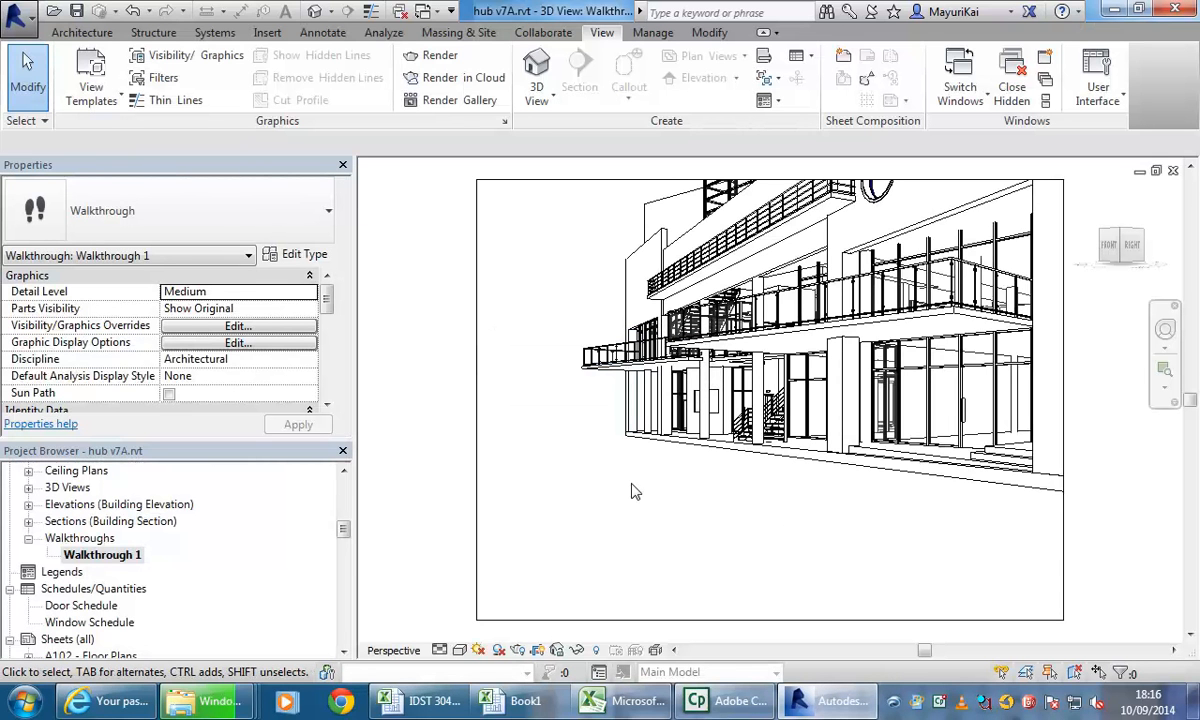
scroll(200, 545, "up", 10)
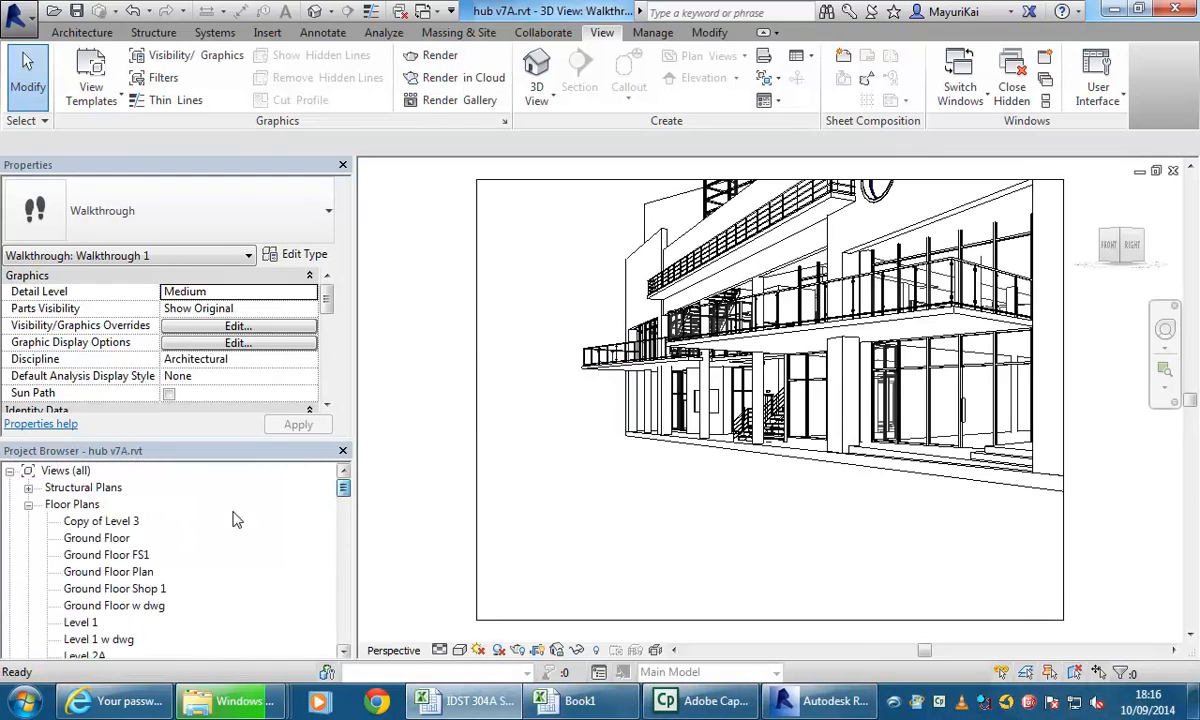
double_click(97, 538)
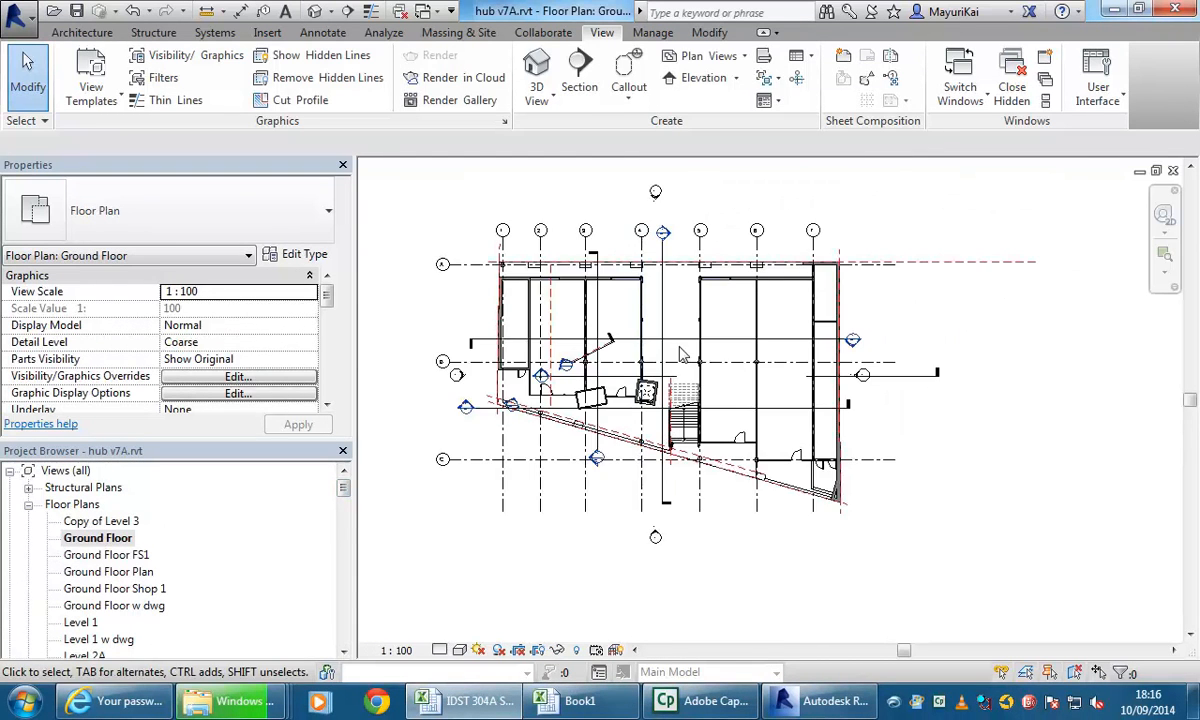
scroll(718, 350, "up", 3)
scroll(718, 350, "down", 2)
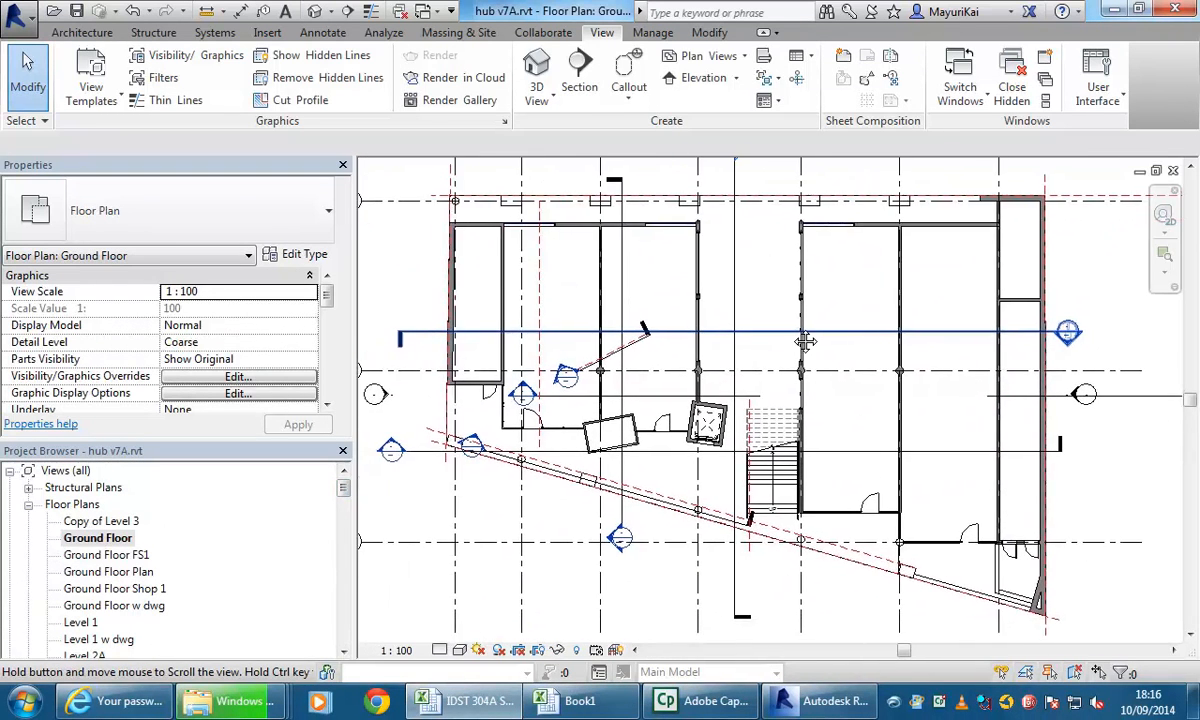
Step: Open Section 2 from its marker on the Ground Floor plan and view the ground-floor interior below Level 1
scroll(710, 360, "down", 1)
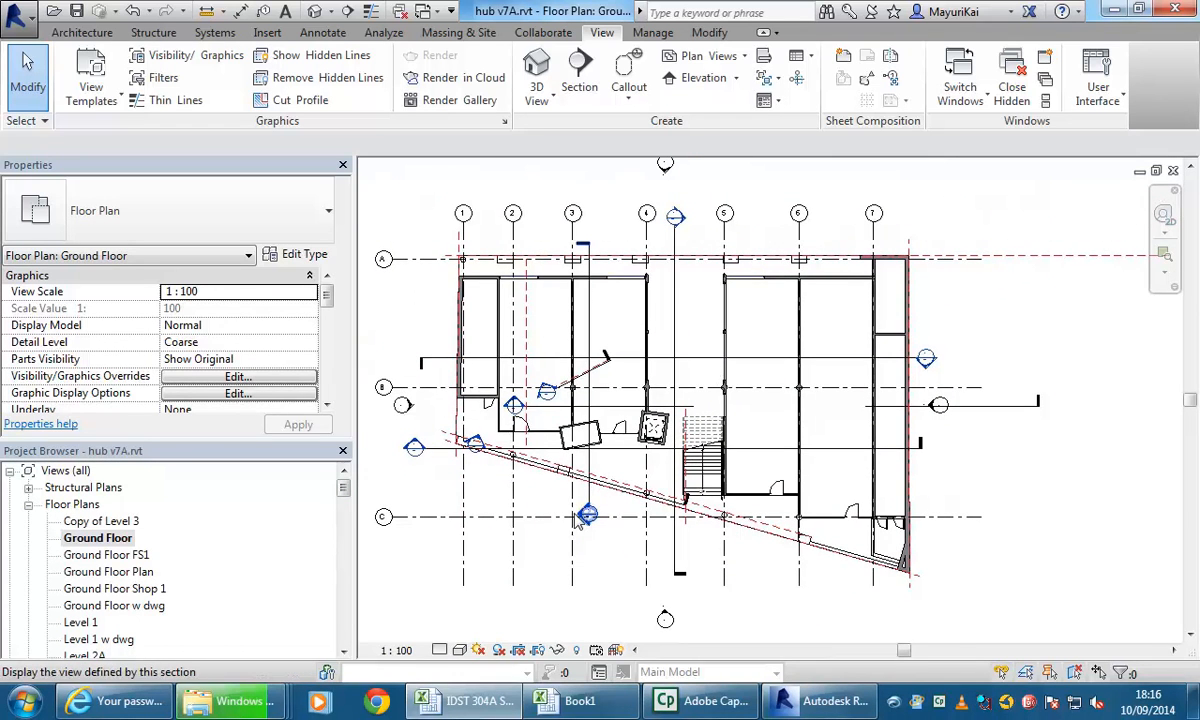
double_click(586, 515)
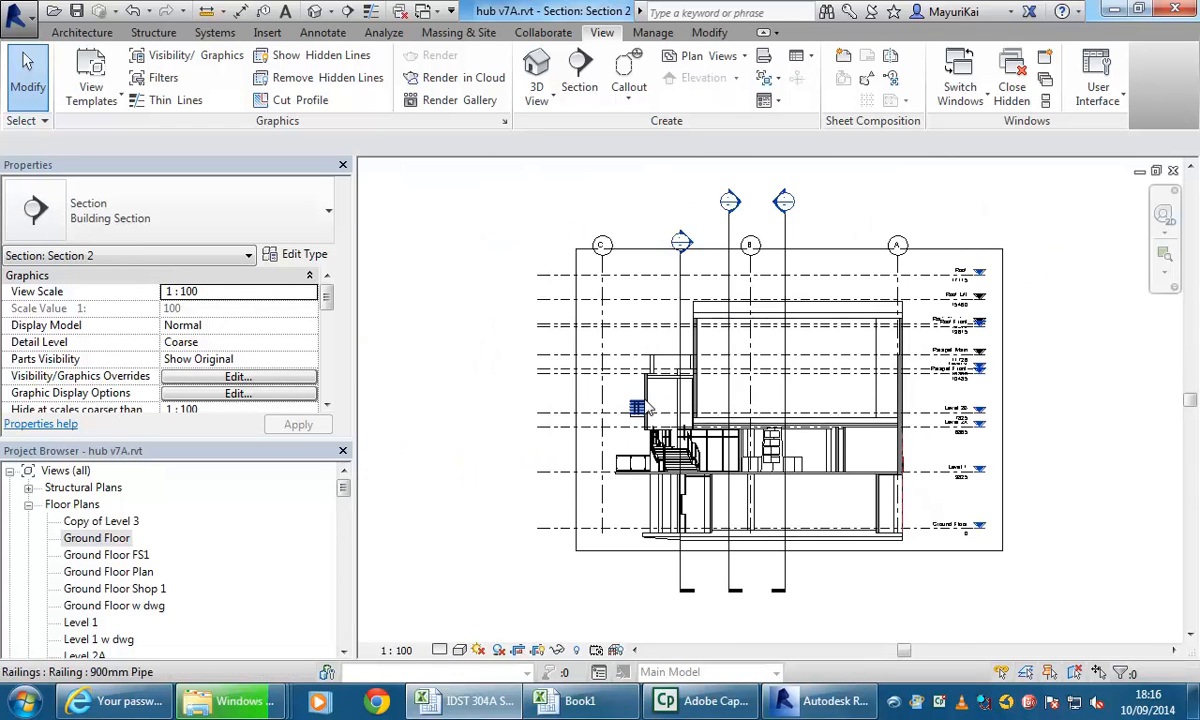
scroll(632, 482, "up", 5)
middle_click_drag(611, 482, 770, 478)
scroll(656, 490, "up", 3)
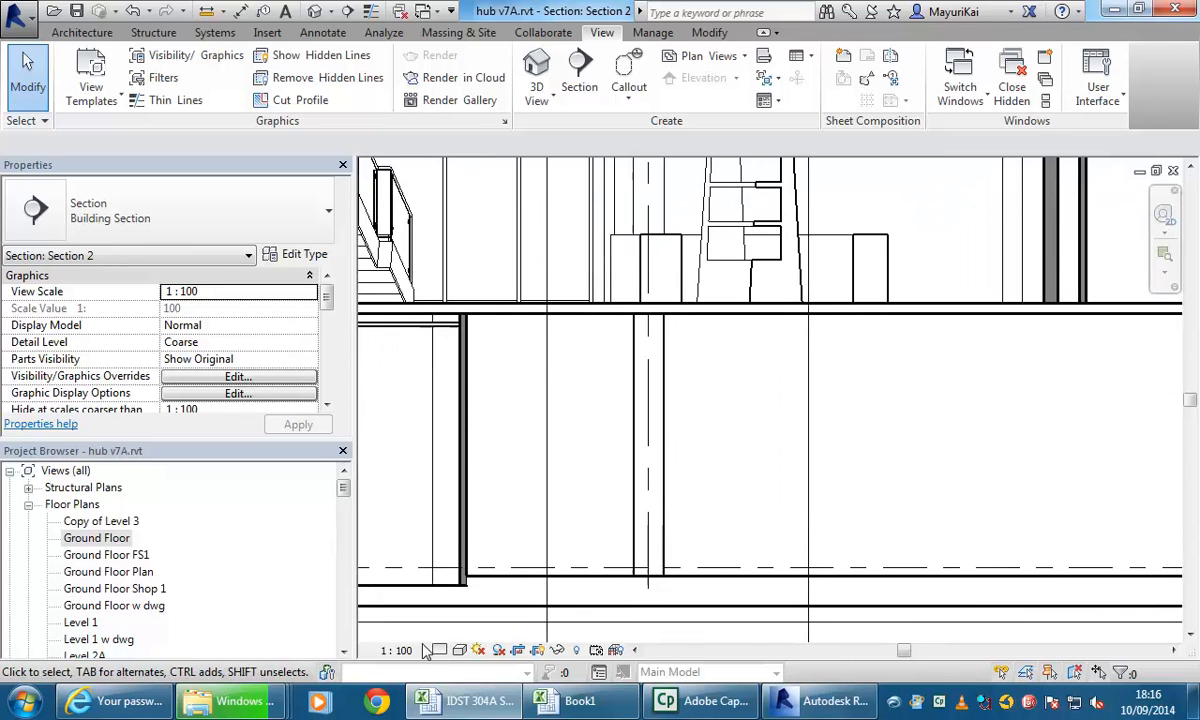
scroll(605, 465, "down", 2)
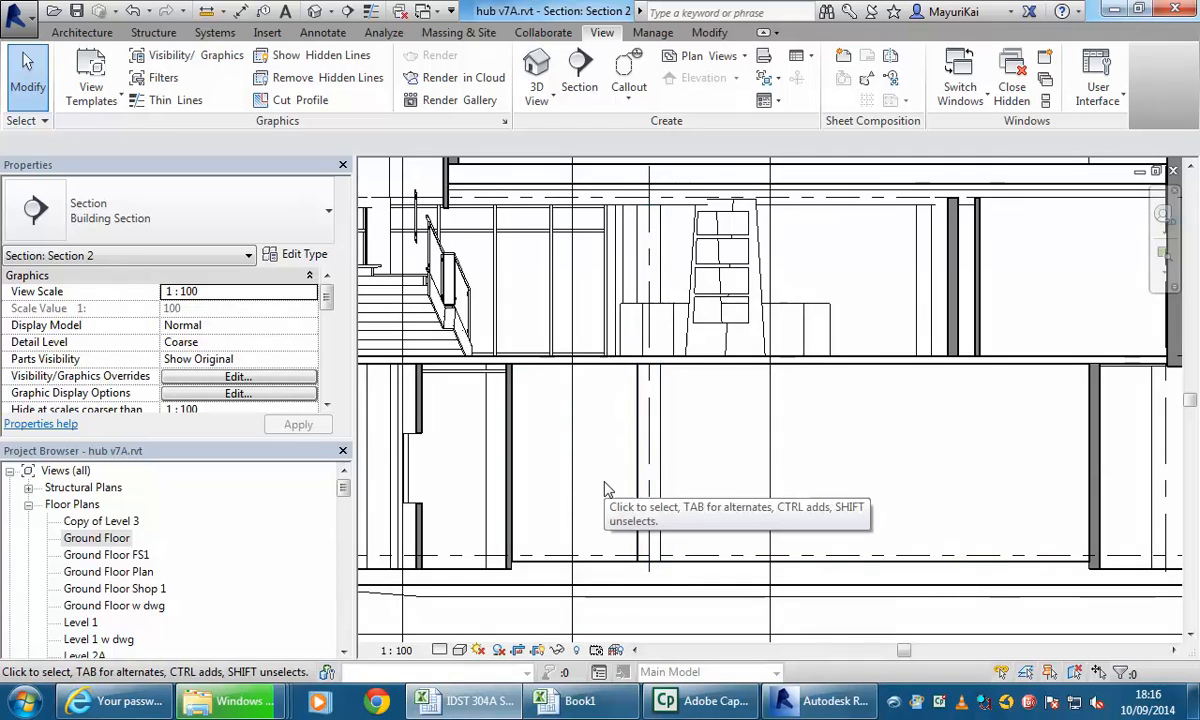
Step: Reopen the Ground Floor plan and frame the rooms around the staircase and the side boundary wall
double_click(118, 540)
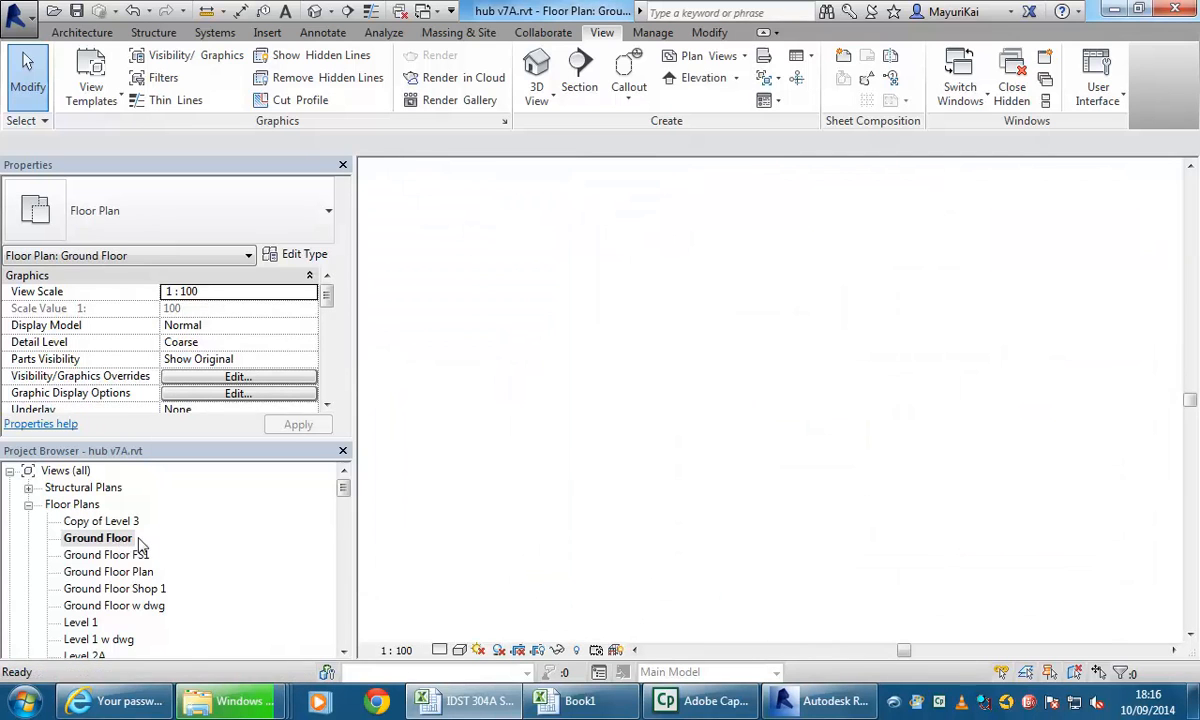
middle_click_drag(803, 396, 777, 404)
scroll(690, 354, "up", 2)
middle_click_drag(688, 362, 536, 314)
scroll(621, 346, "up", 1)
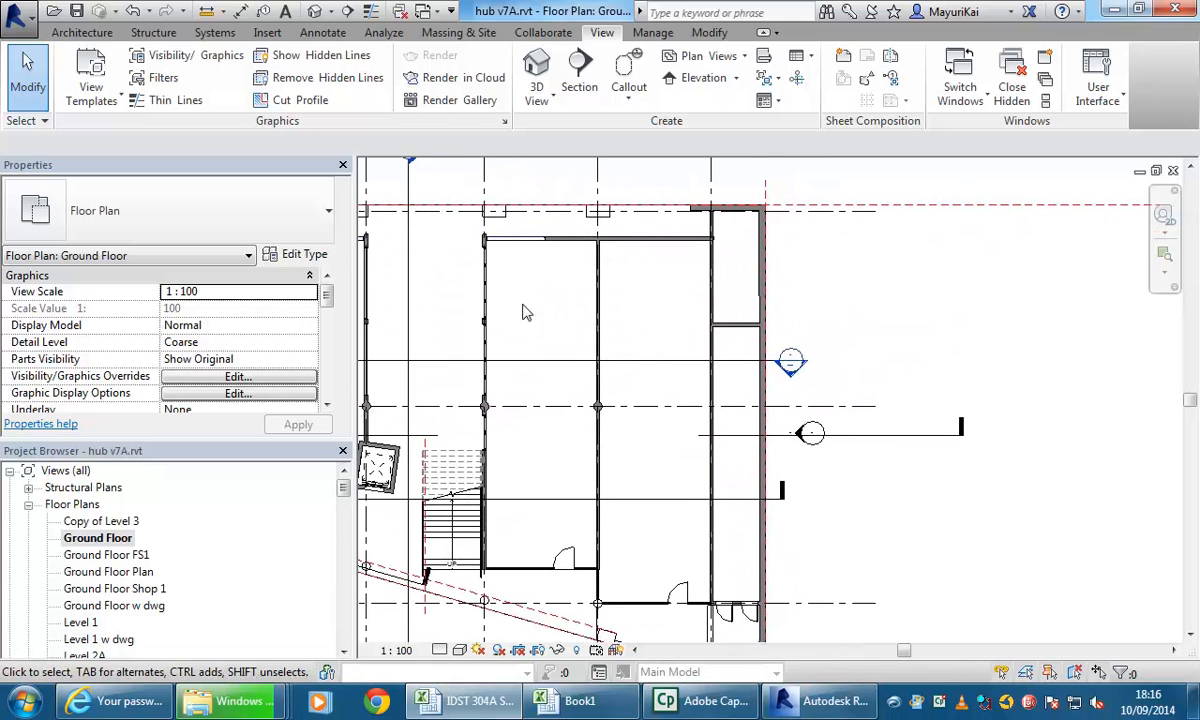
Step: Start placing a vertical structural column of type UC-Universal Column-Column 305x305x97UC beside the round columns on grid B
left_click(86, 34)
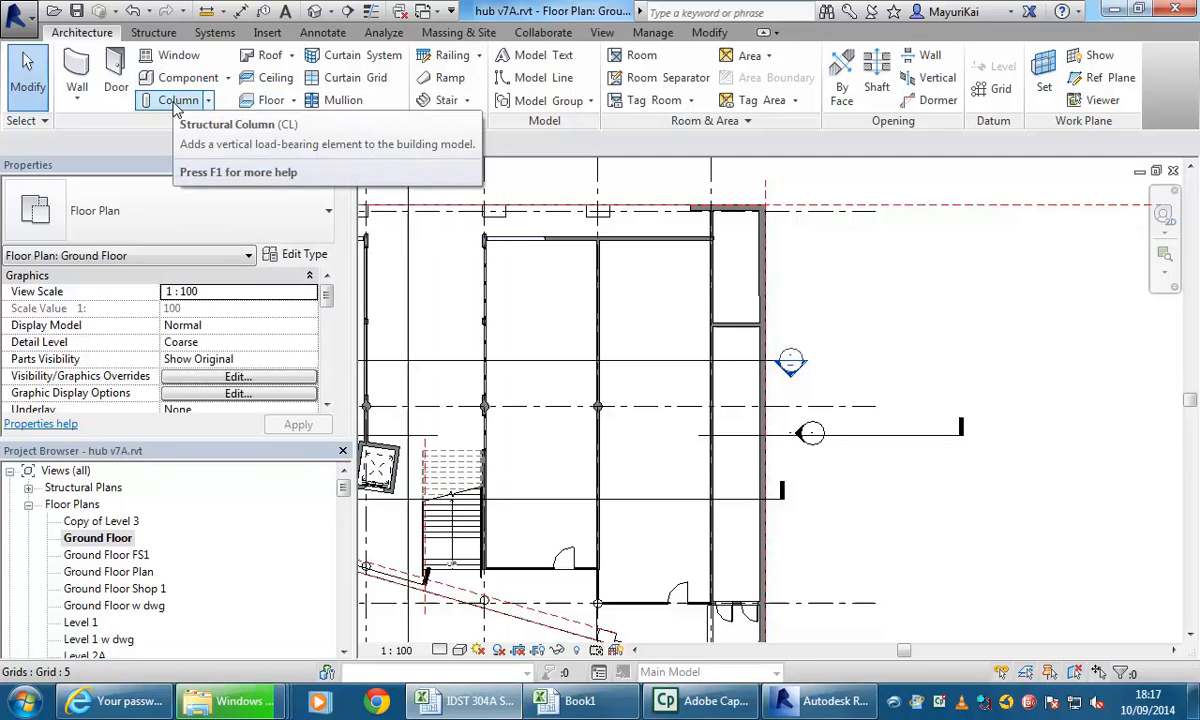
left_click(178, 104)
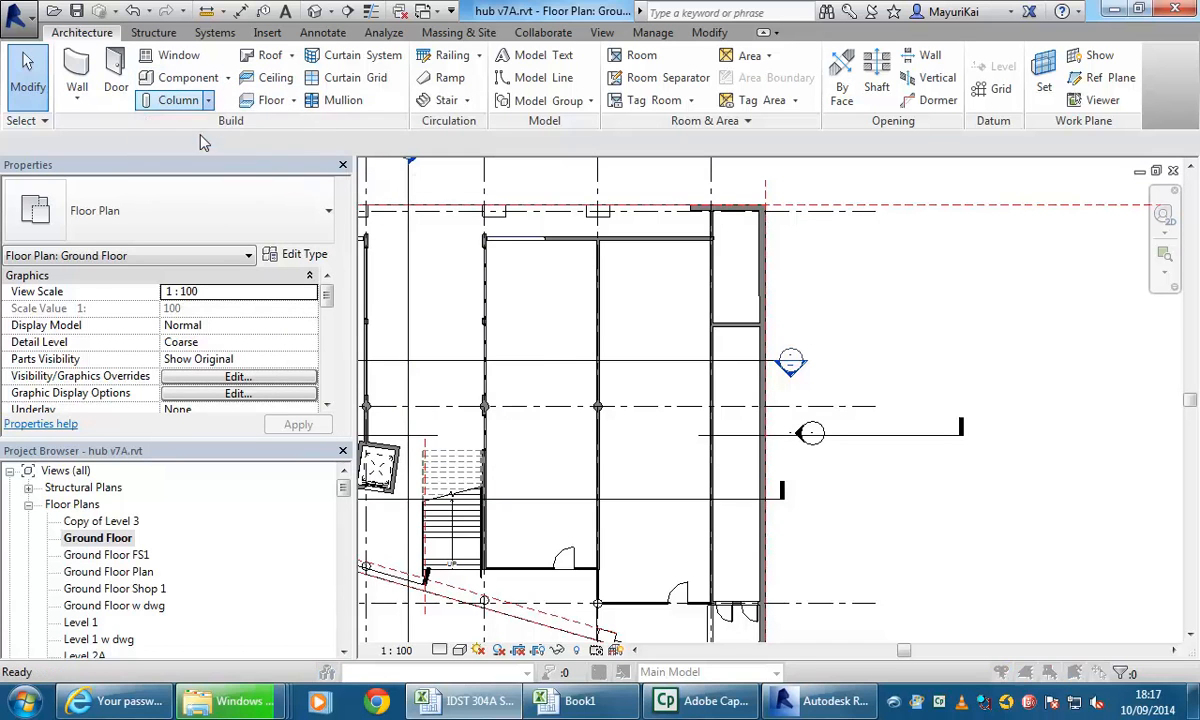
left_click(203, 133)
left_click(731, 430)
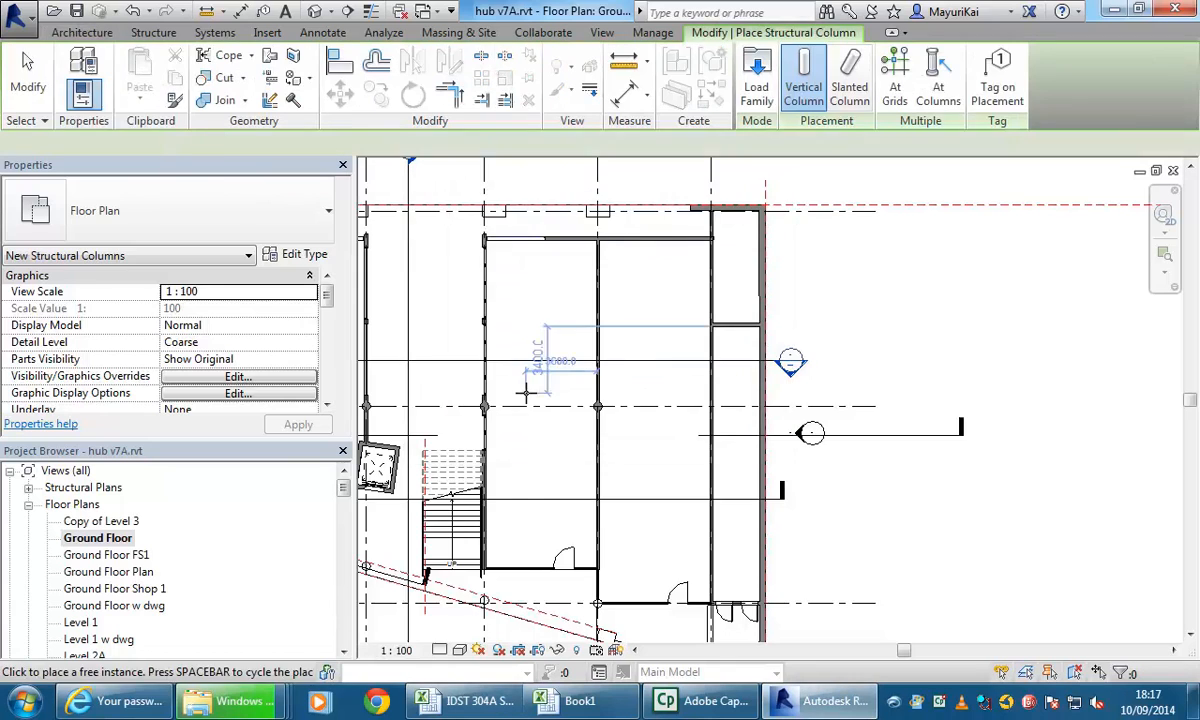
middle_click_drag(565, 400, 883, 388)
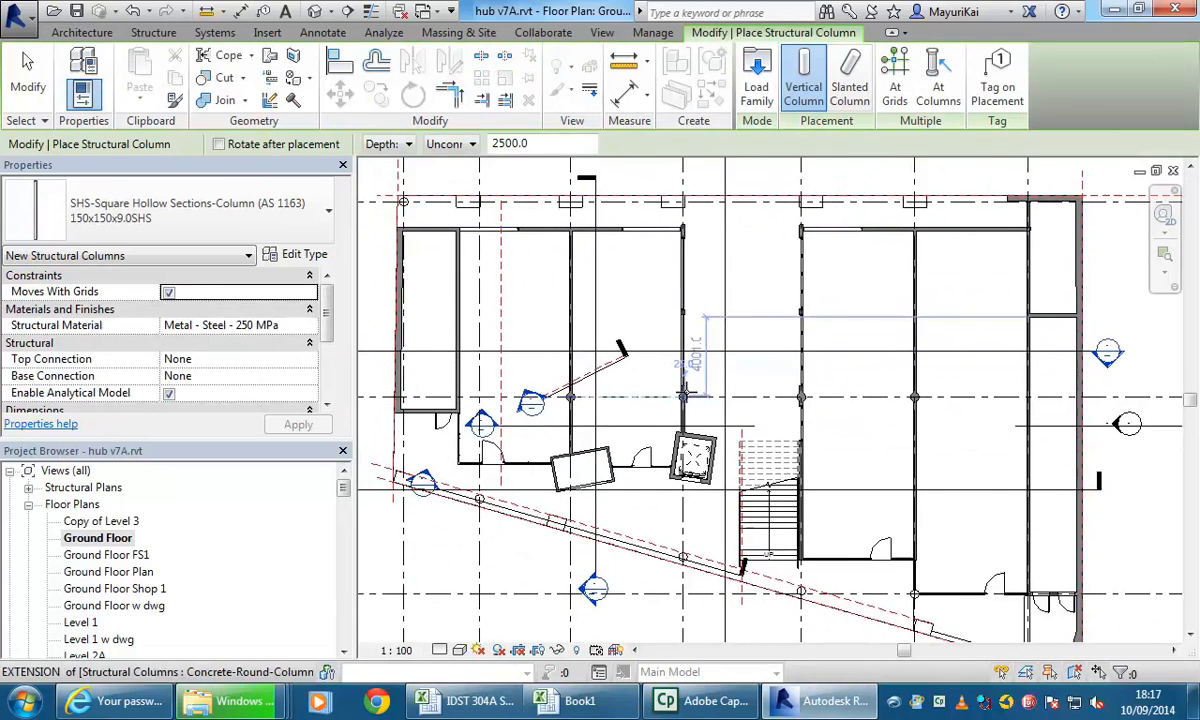
scroll(655, 398, "down", 1)
scroll(624, 401, "up", 3)
scroll(624, 401, "up", 2)
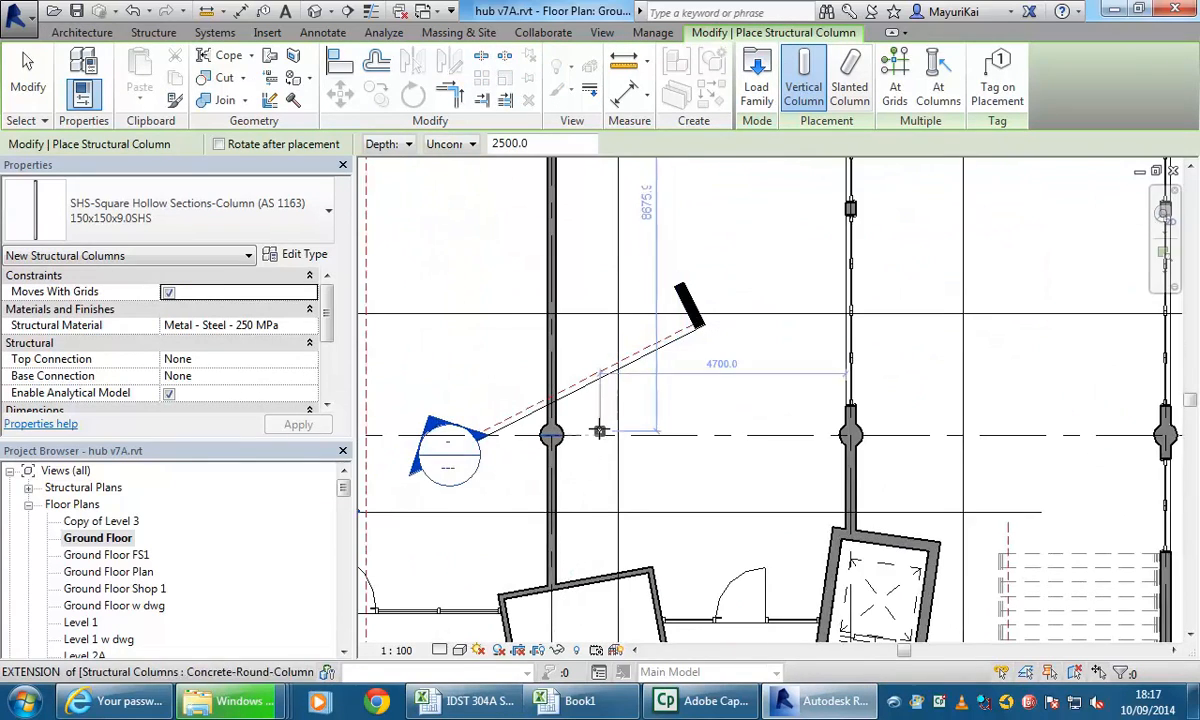
left_click(258, 220)
scroll(177, 332, "up", 2)
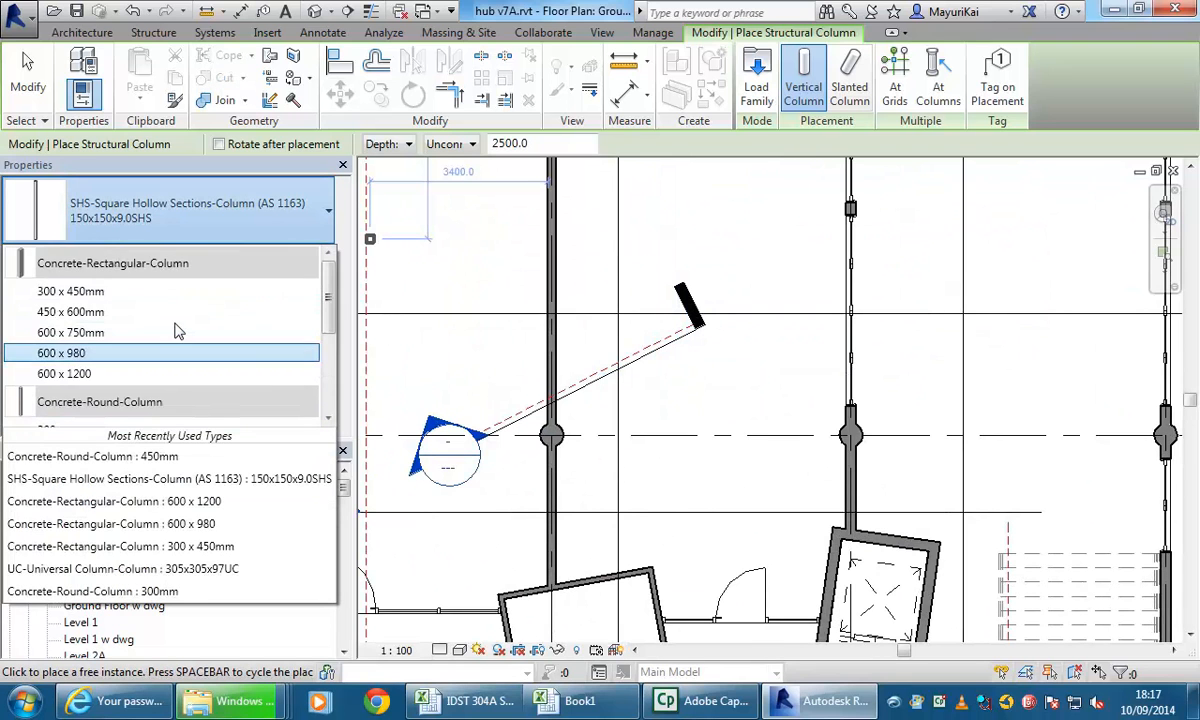
scroll(138, 305, "down", 3)
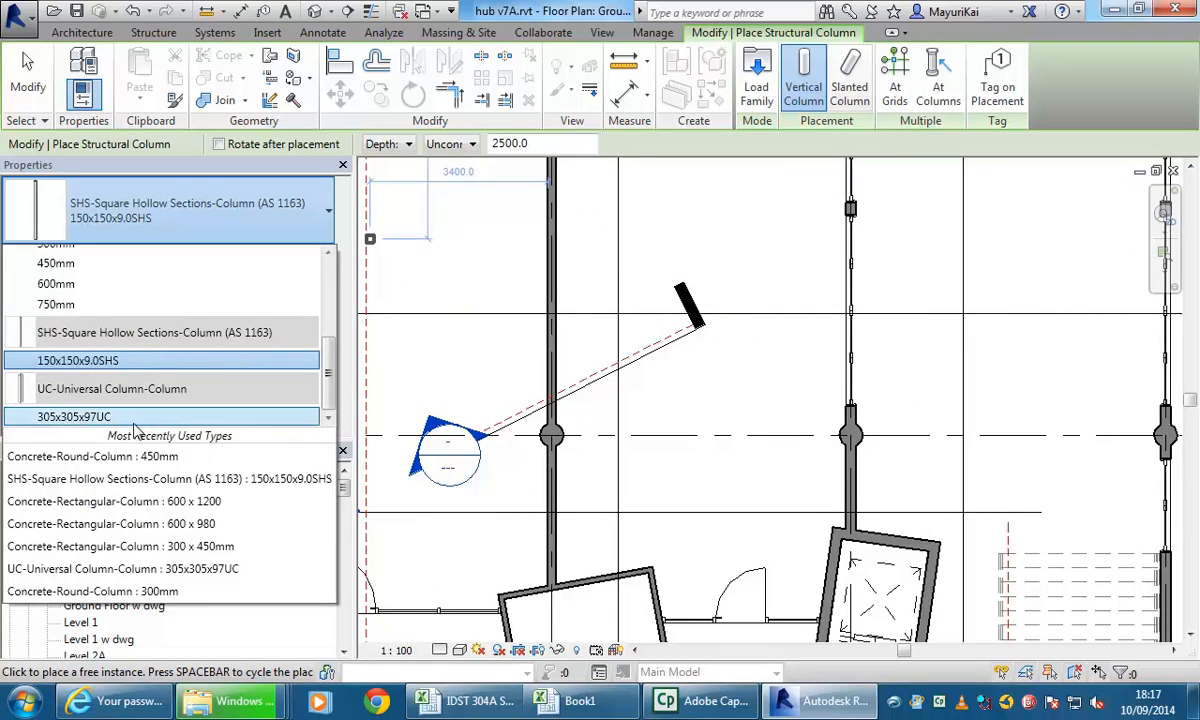
left_click(70, 417)
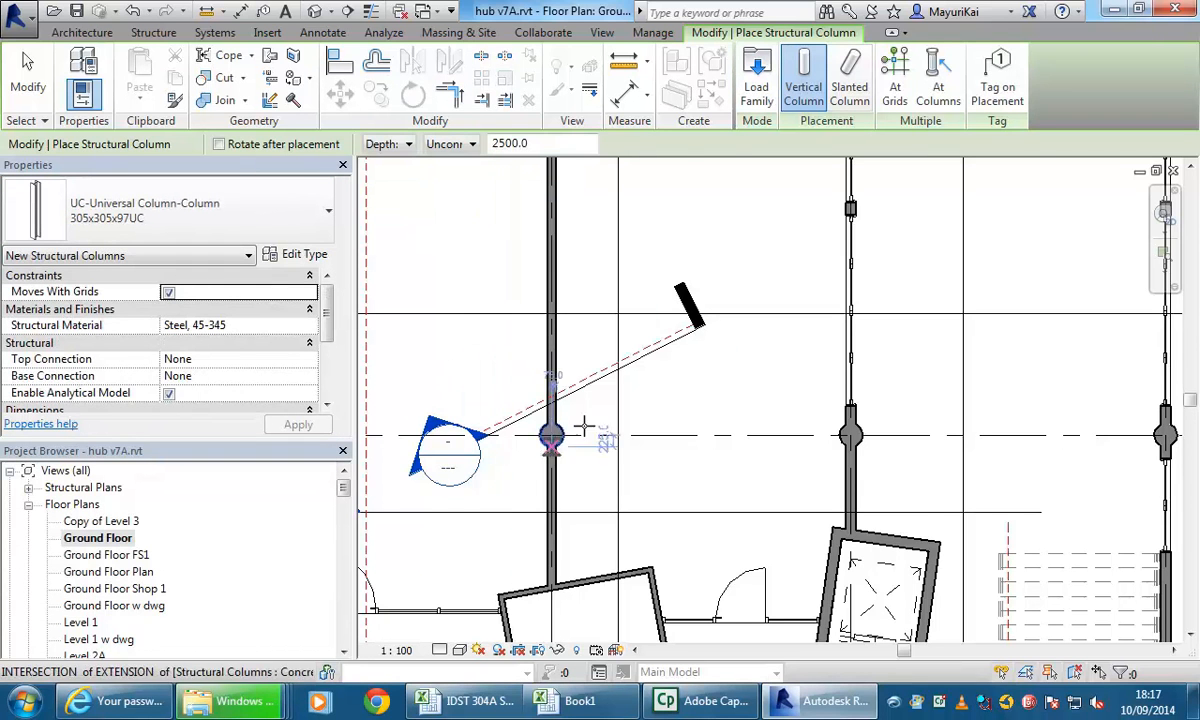
Step: Try placing the universal column on grid B with the 2500 unconnected depth setting, then undo the placement
scroll(600, 415, "up", 5)
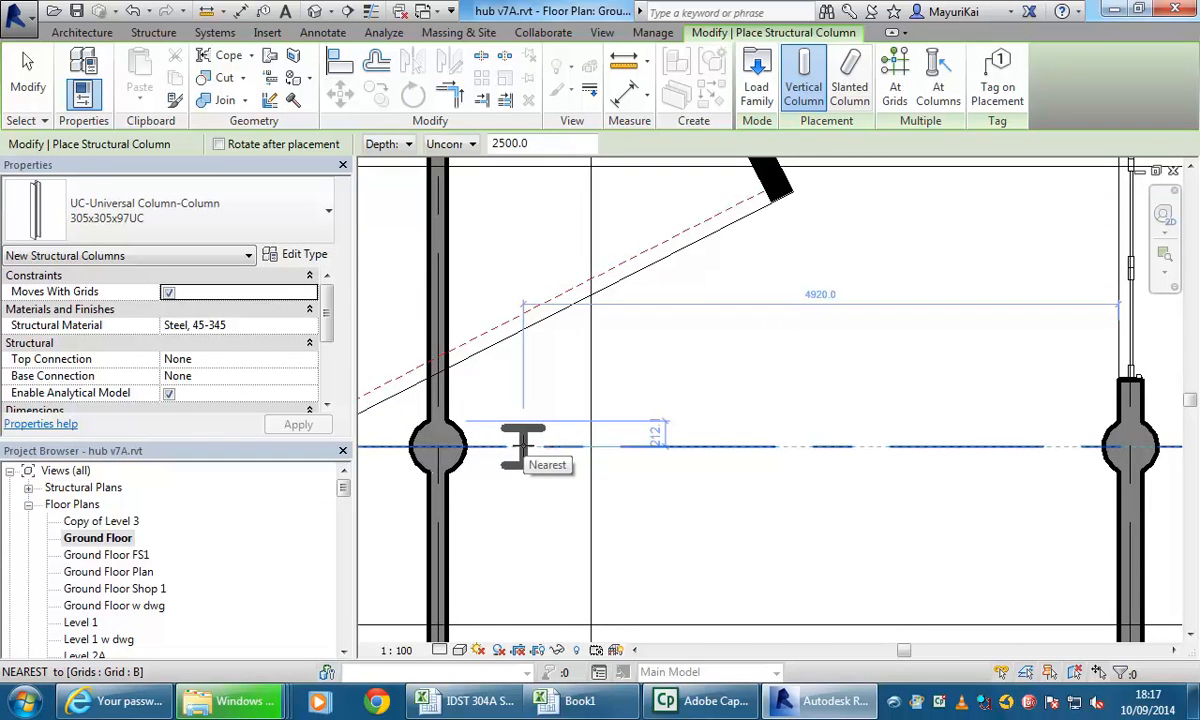
left_click(522, 445)
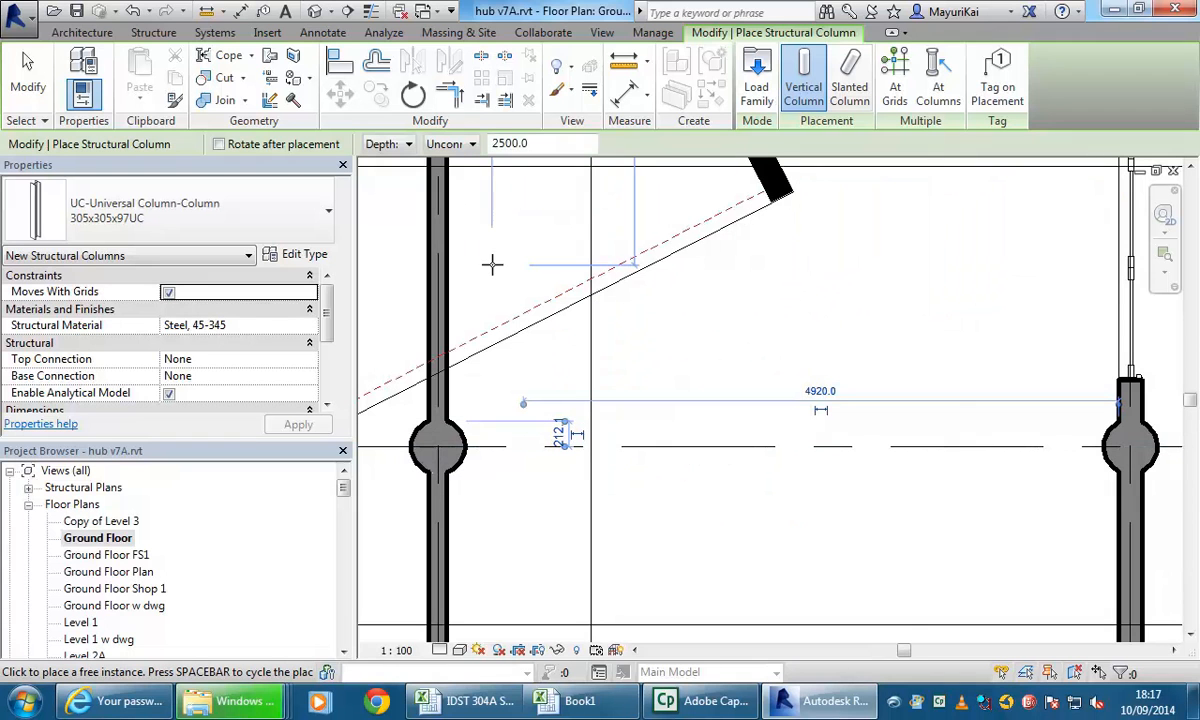
left_click(133, 11)
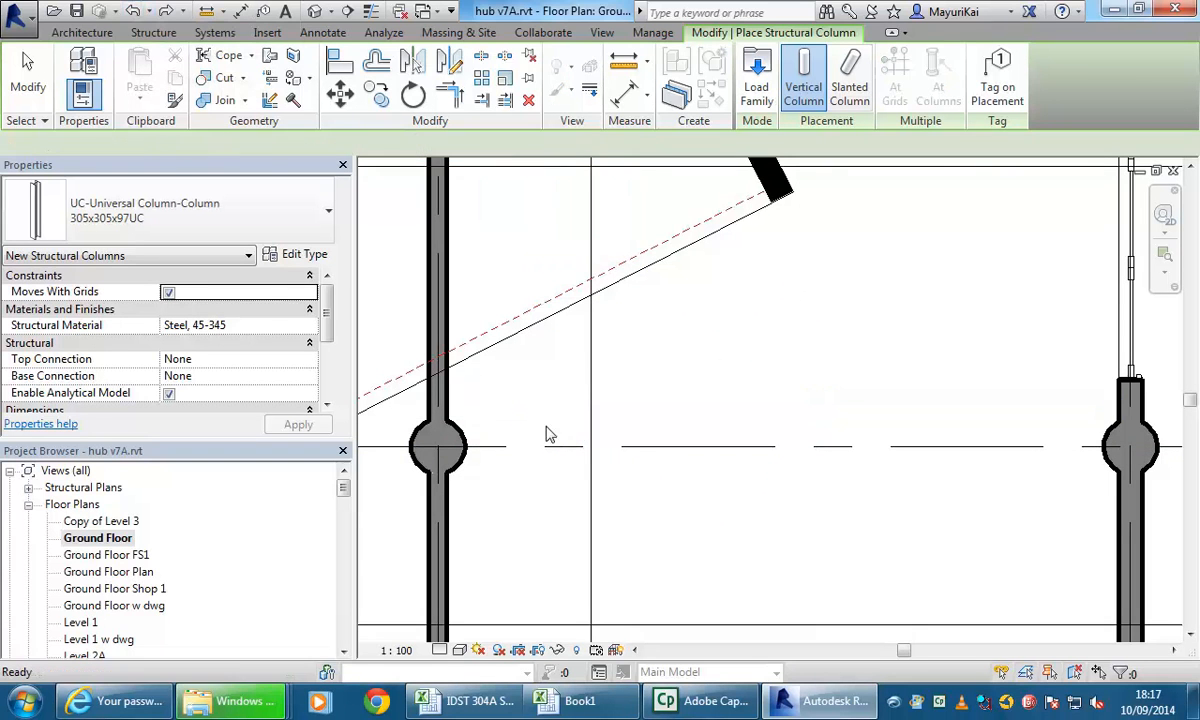
scroll(522, 318, "down", 3)
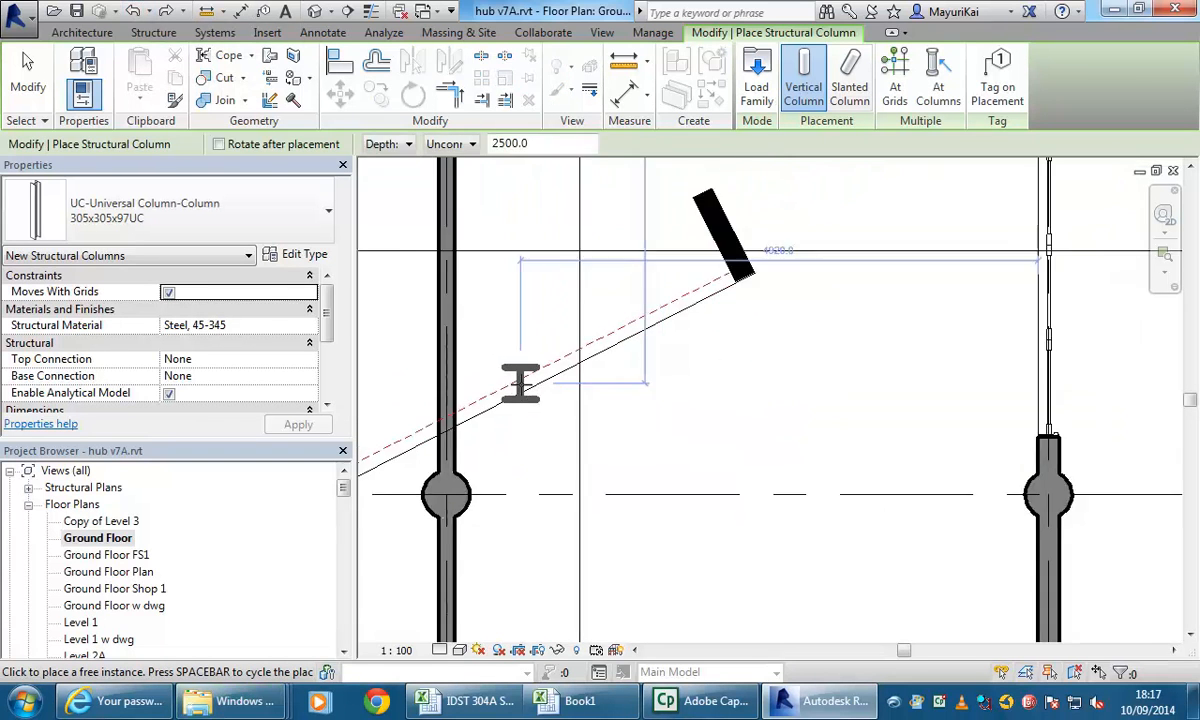
Step: Set the column to Height up to Level 1 and place it on grid B, about 4900 mm from the next wall
left_click(397, 146)
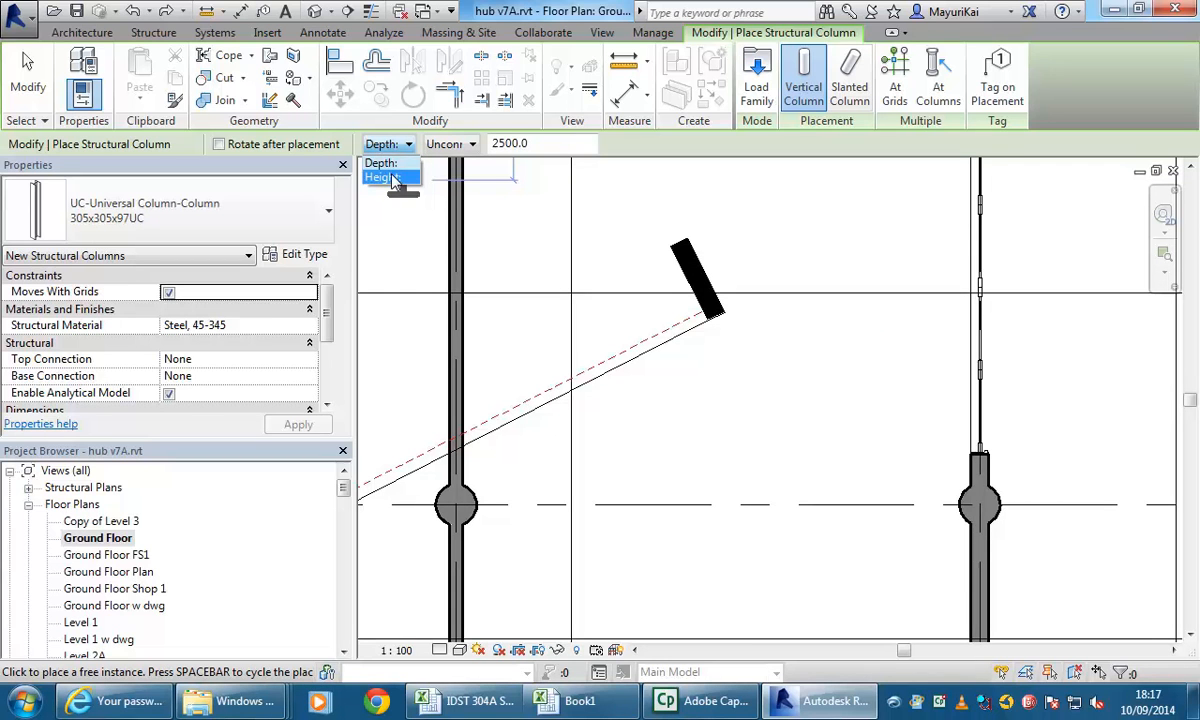
left_click(382, 177)
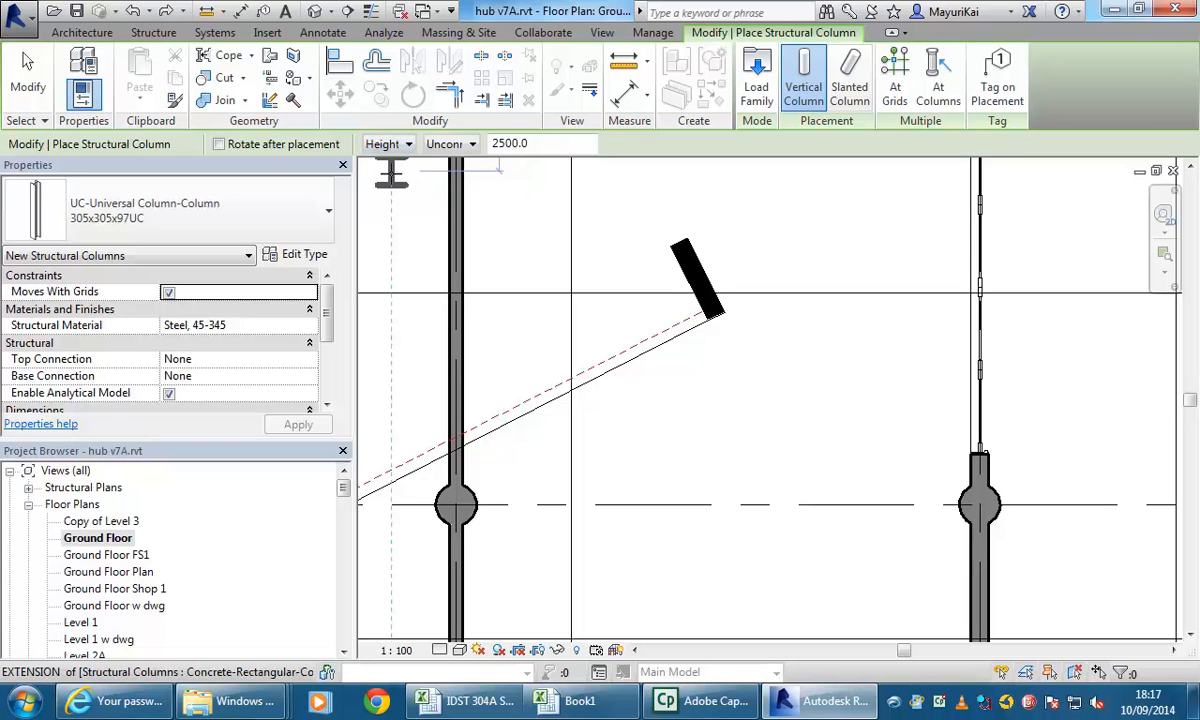
left_click(458, 146)
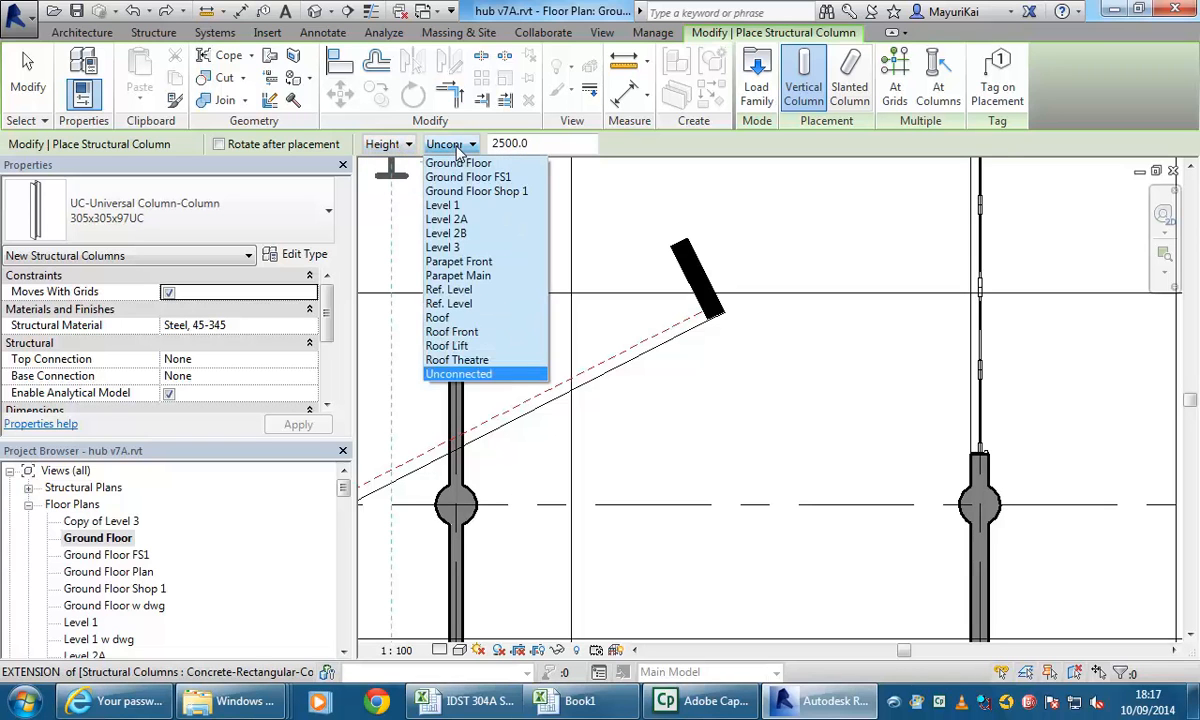
left_click(452, 208)
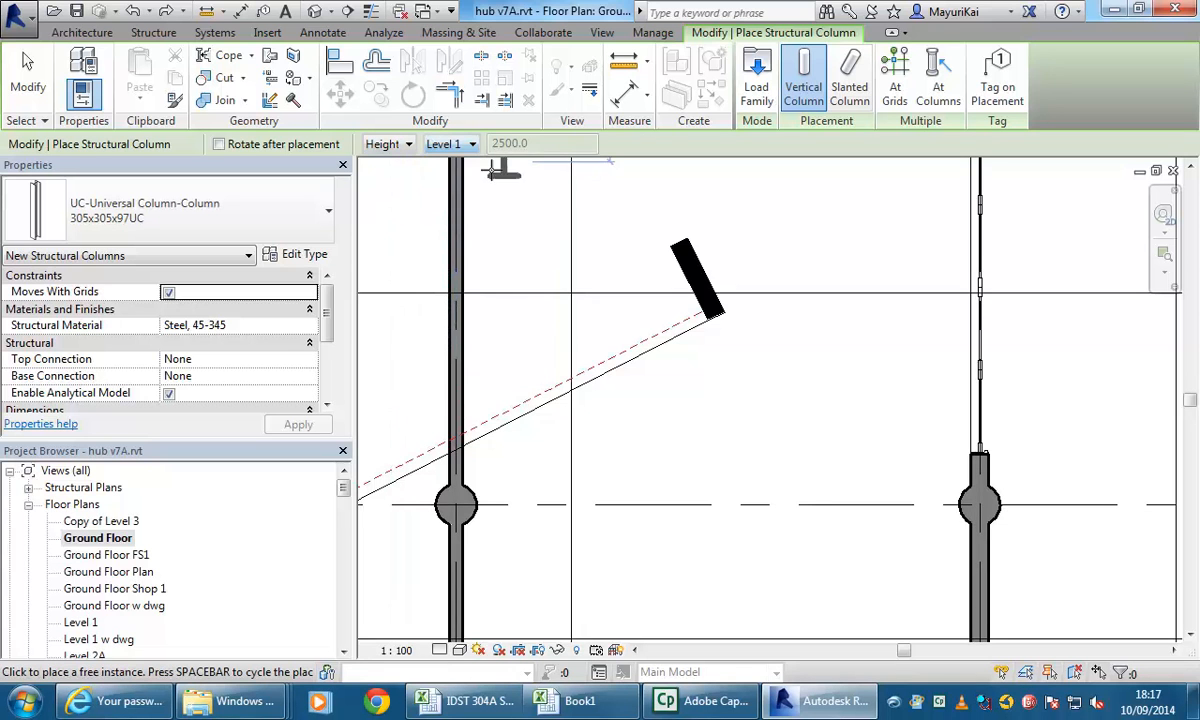
mouse_move(525, 487)
middle_mouse_down()
mouse_move(501, 457)
mouse_move(522, 483)
middle_mouse_up()
scroll(490, 477, "up", 1)
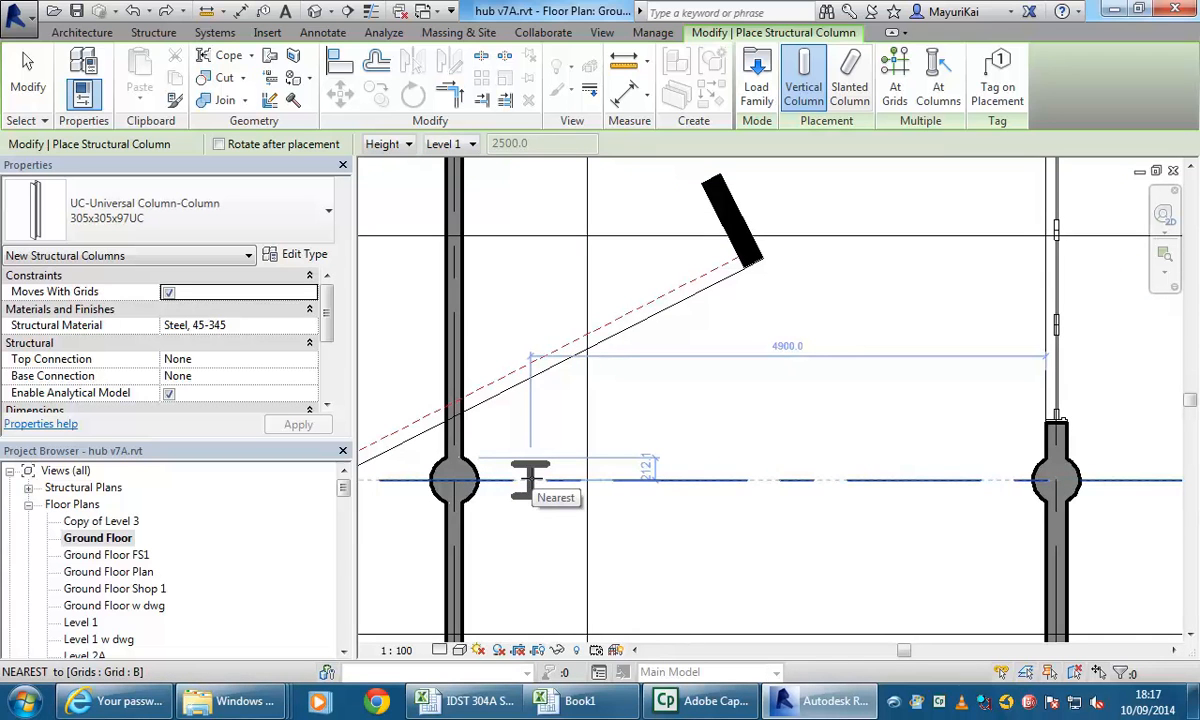
left_click(530, 483)
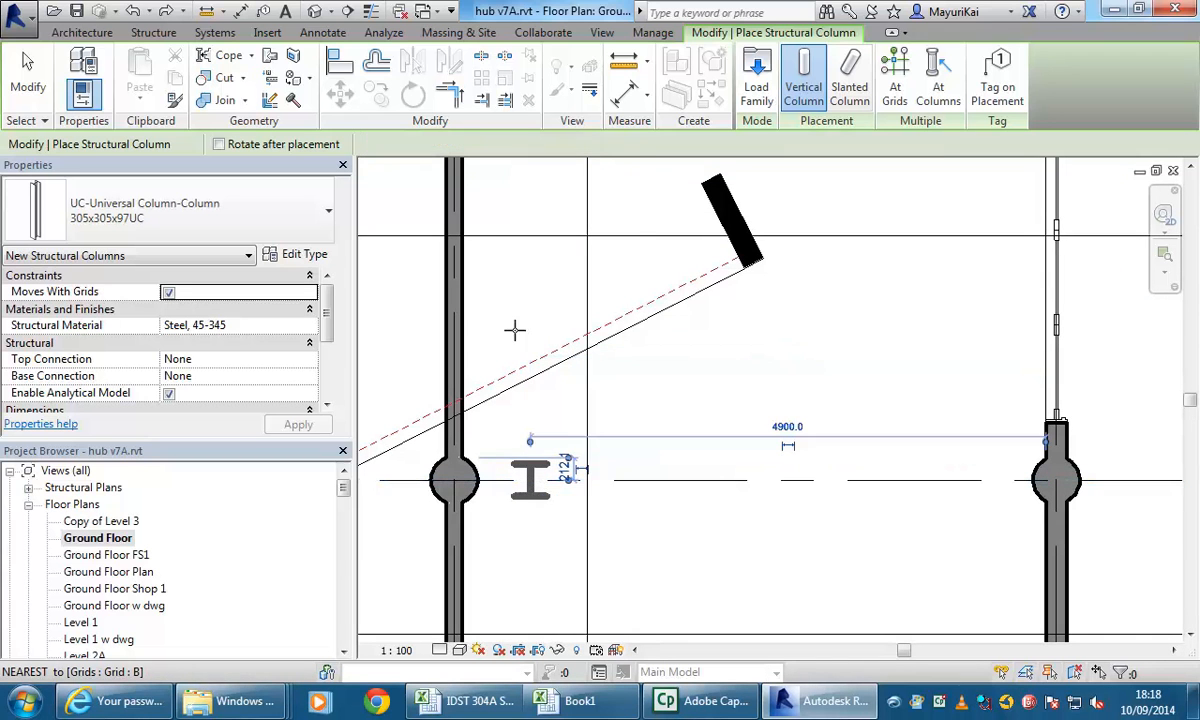
right_click(531, 283)
left_click(535, 288)
Step: Open Section 2 from its marker and focus on the new steel column between Ground Floor and Level 1
scroll(527, 487, "down", 1)
scroll(511, 310, "down", 4)
middle_click_drag(541, 333, 585, 283)
scroll(532, 320, "down", 1)
double_click(552, 533)
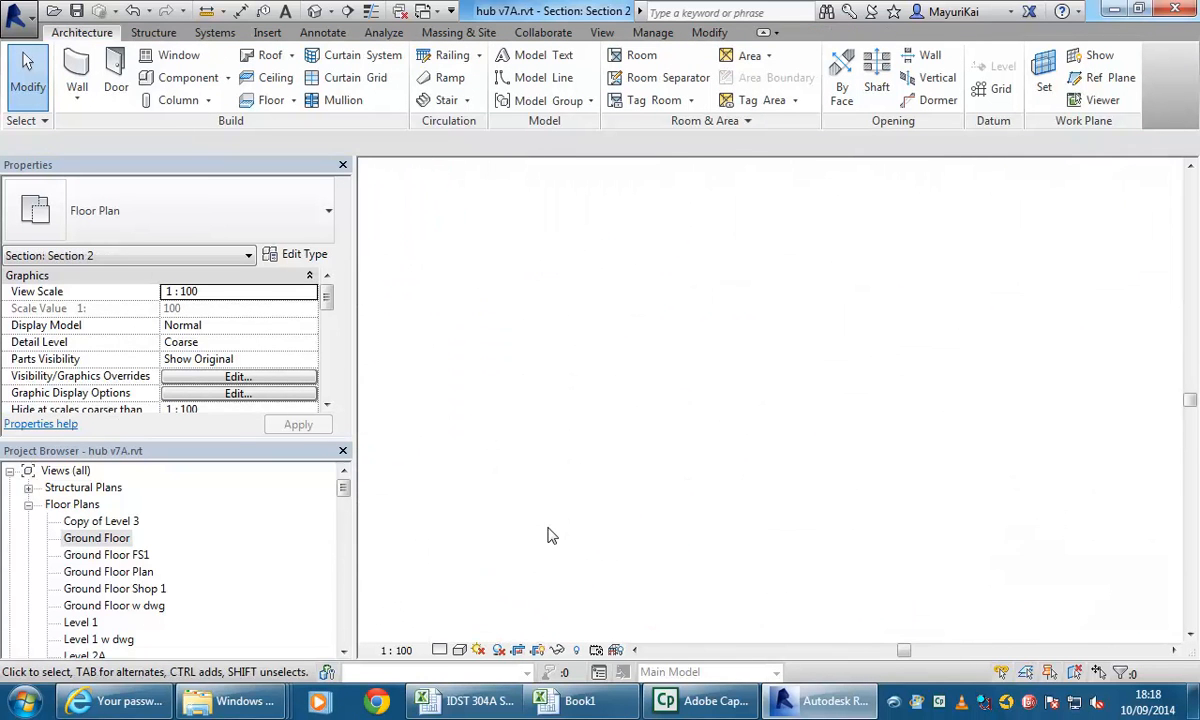
scroll(530, 413, "up", 1)
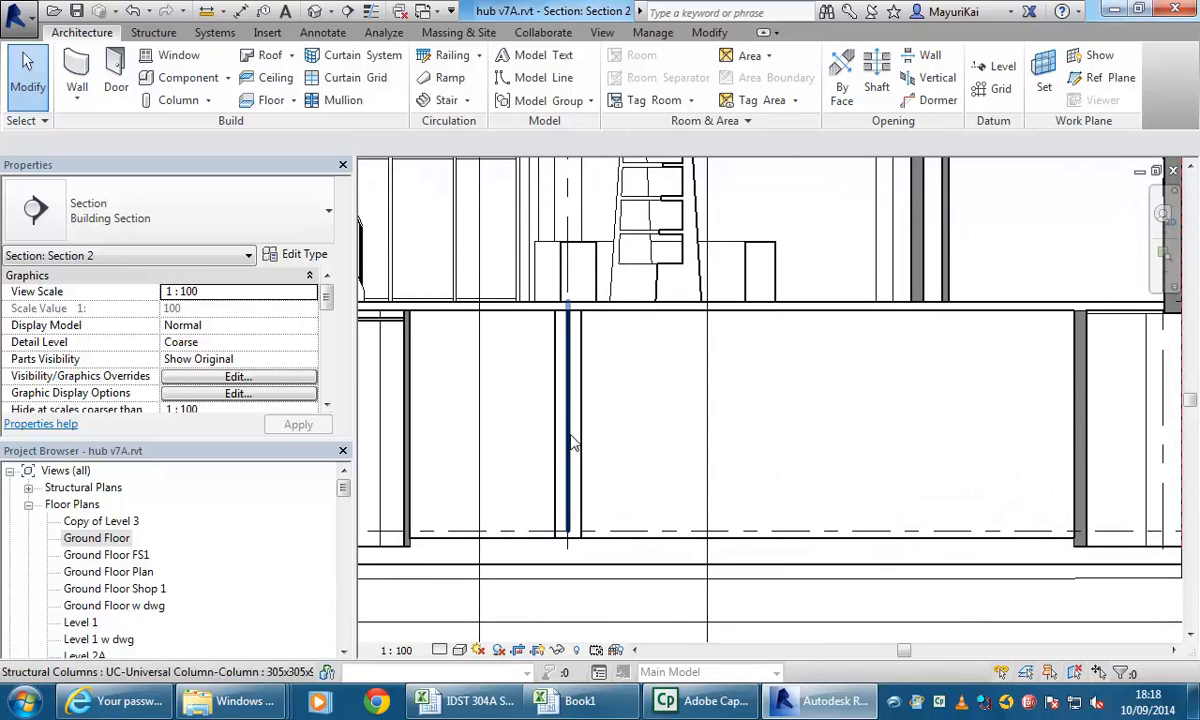
Step: Move the steel column in Section 2 about 1500 mm away from grid B, clear of the round column
scroll(583, 527, "up", 5)
left_click(583, 527)
scroll(571, 508, "down", 5)
left_click_drag(462, 507, 581, 501)
scroll(515, 460, "up", 2)
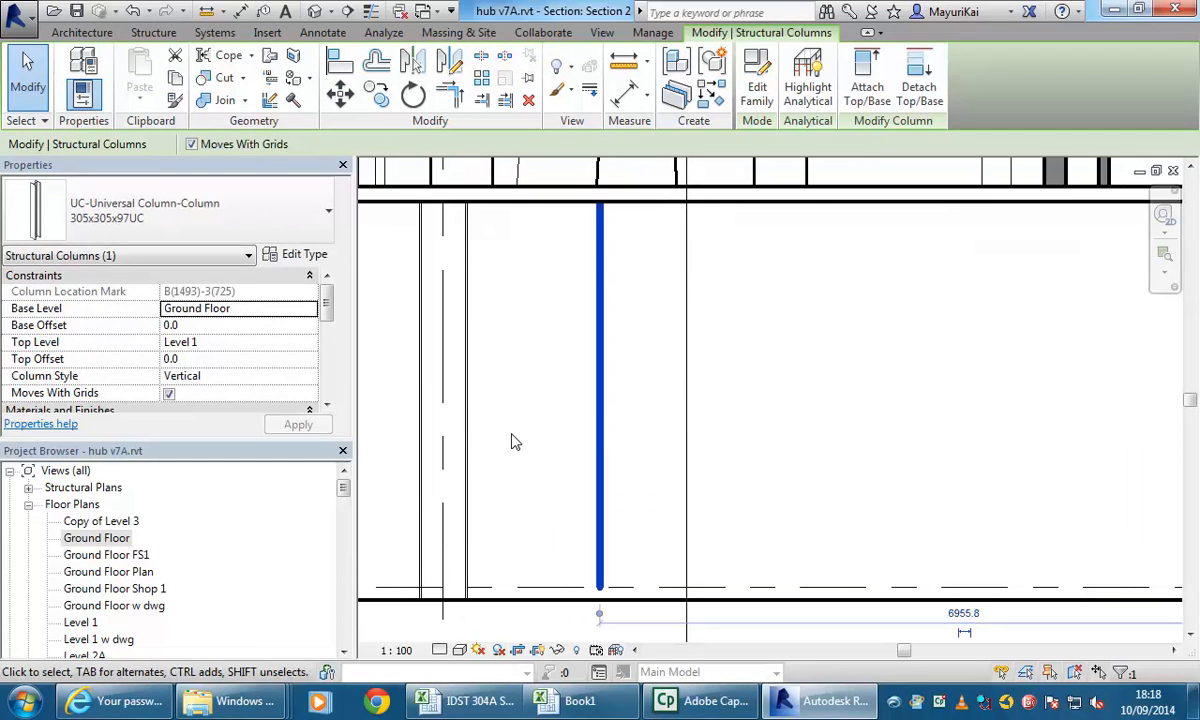
left_click(512, 442)
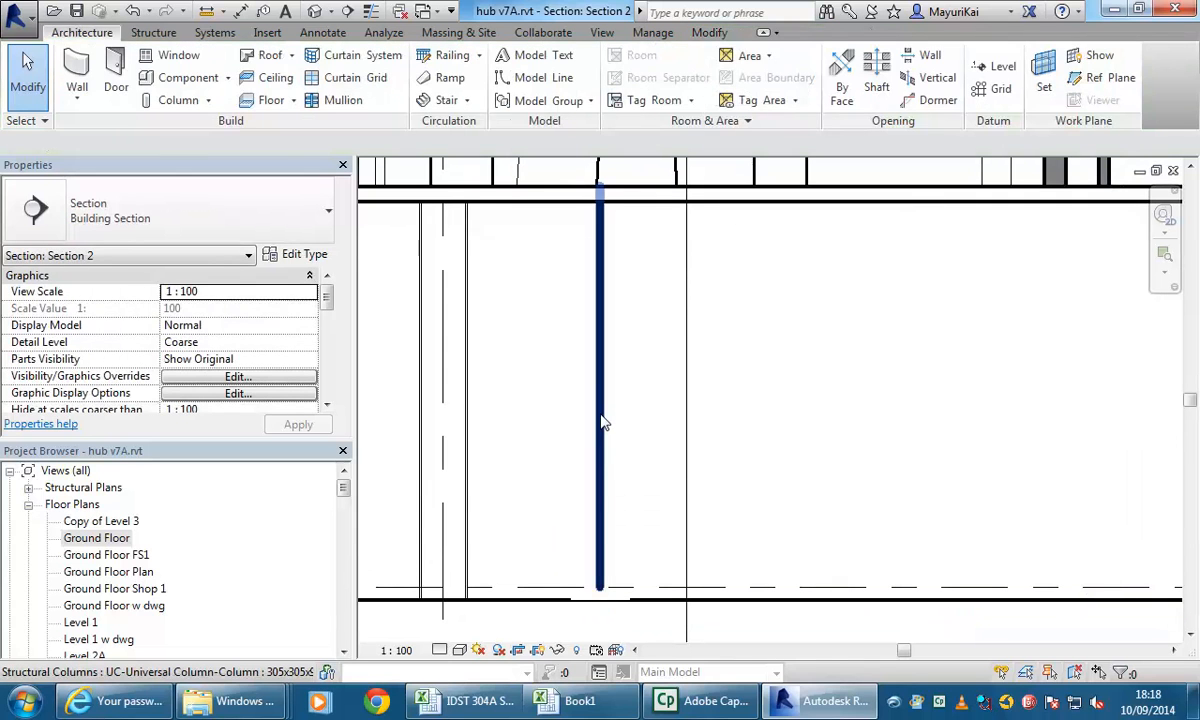
Step: Select the relocated steel column to examine its representation and level constraints, and clear the selection
left_click(602, 422)
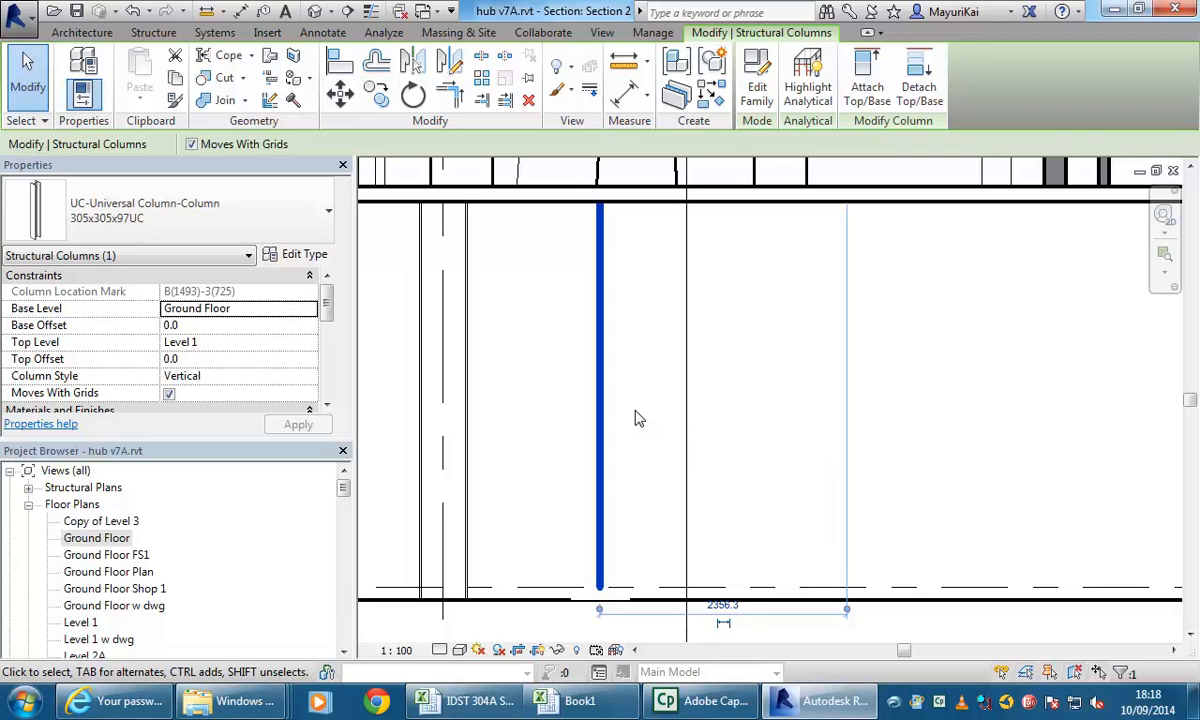
left_click(554, 396)
scroll(556, 395, "down", 2)
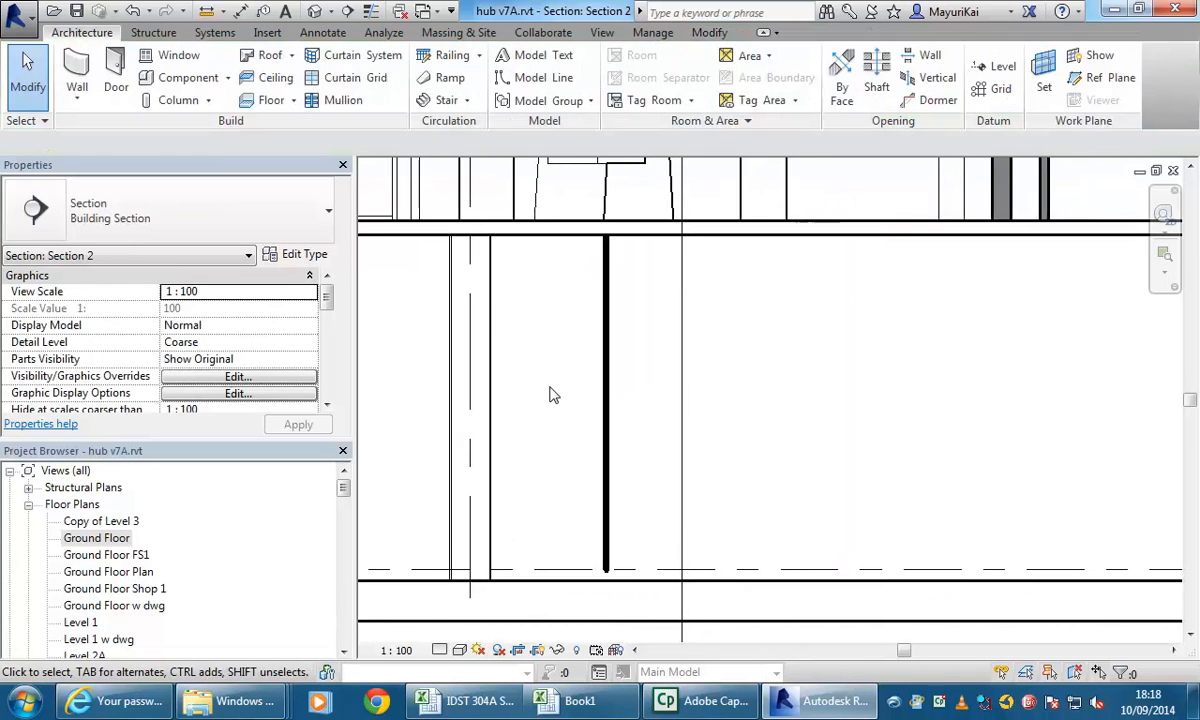
scroll(554, 396, "up", 1)
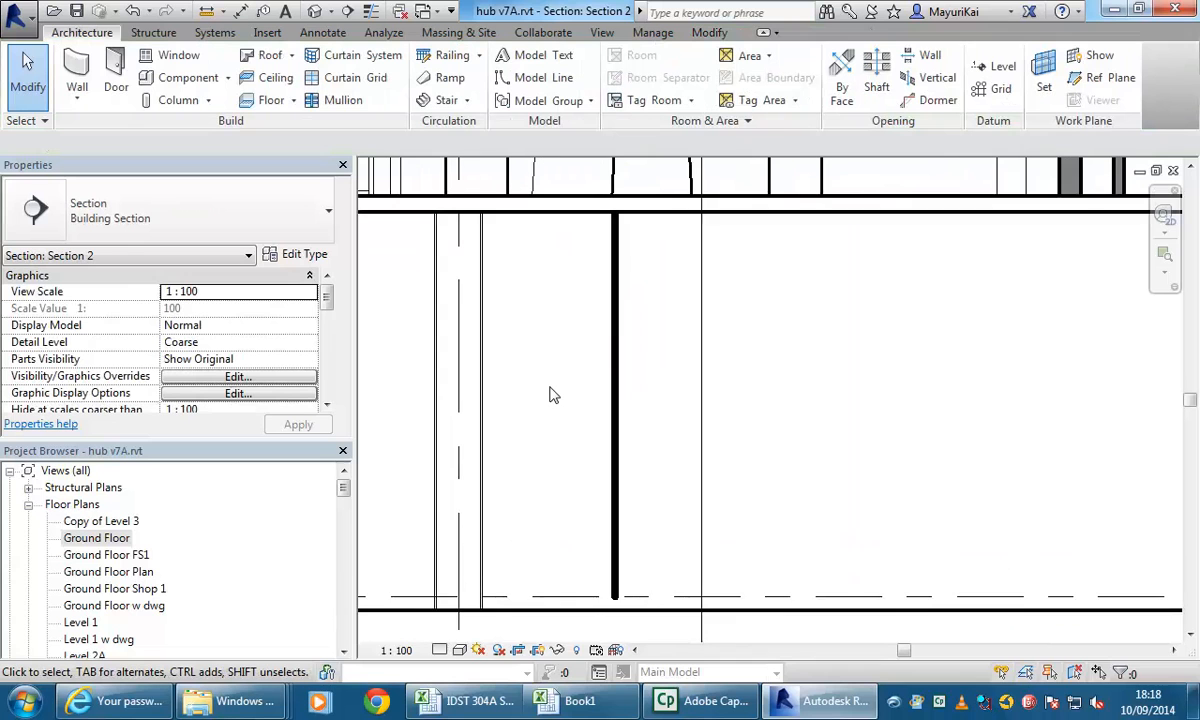
Step: Set Section 2's detail level to Fine and view the steel column alongside the surrounding ground-floor structure
left_click(440, 651)
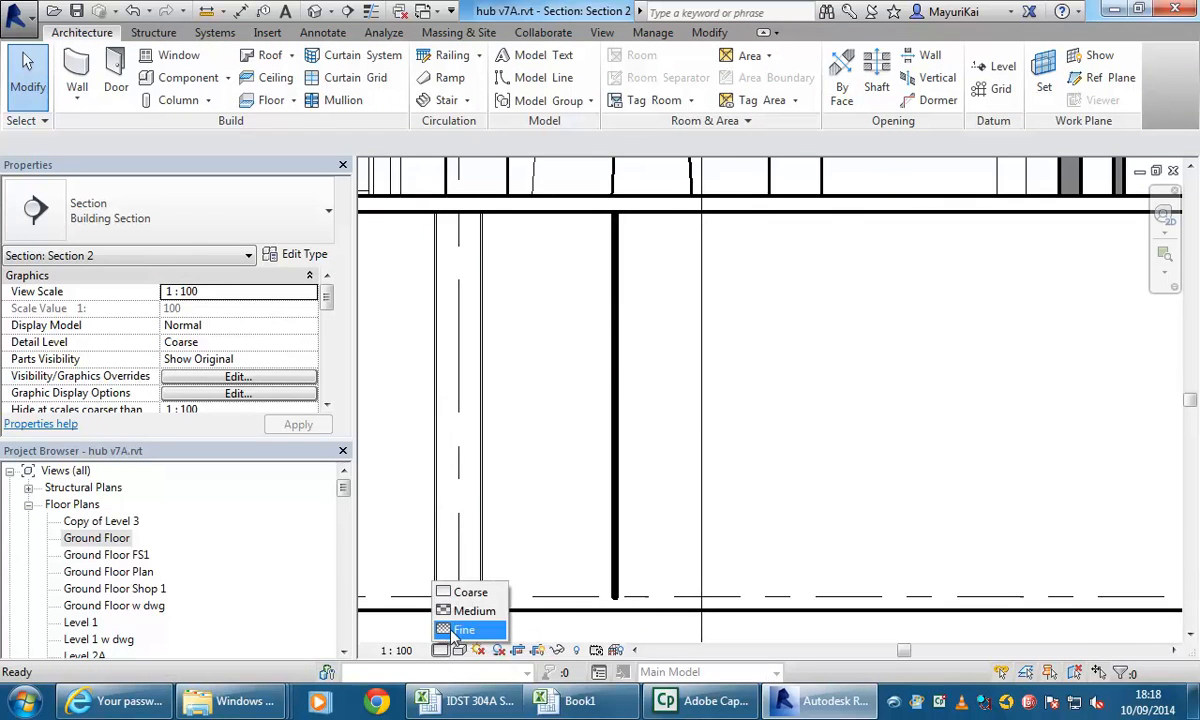
left_click(462, 630)
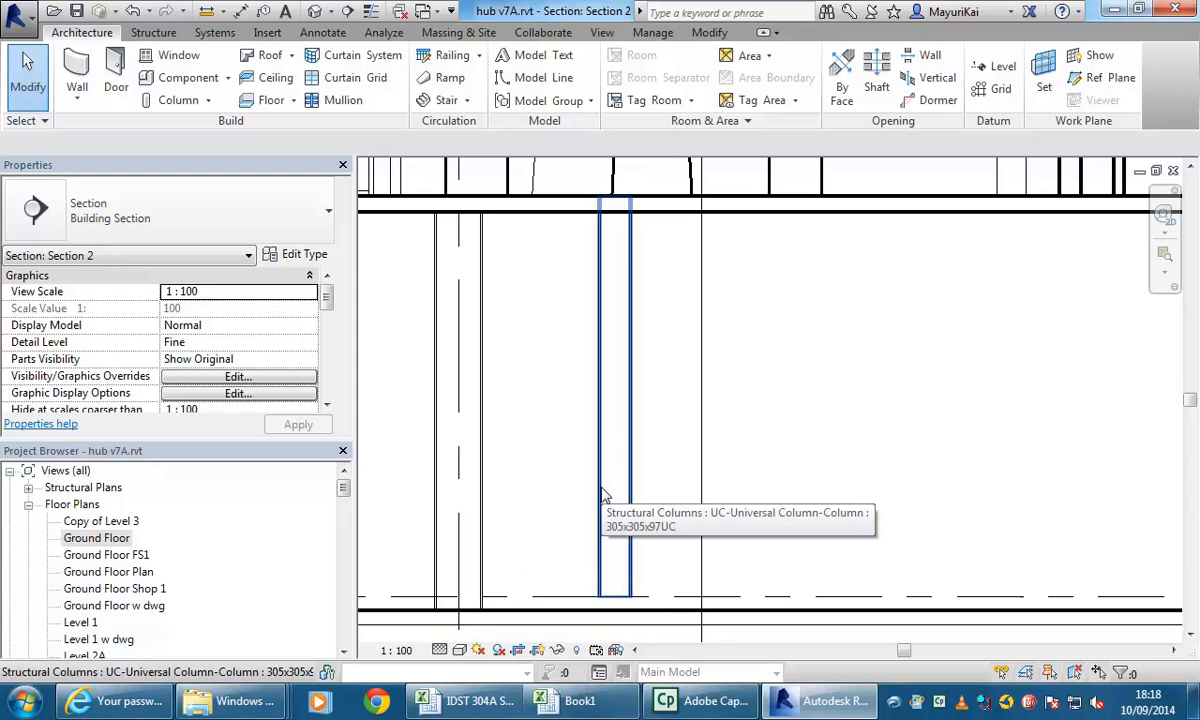
left_click(440, 650)
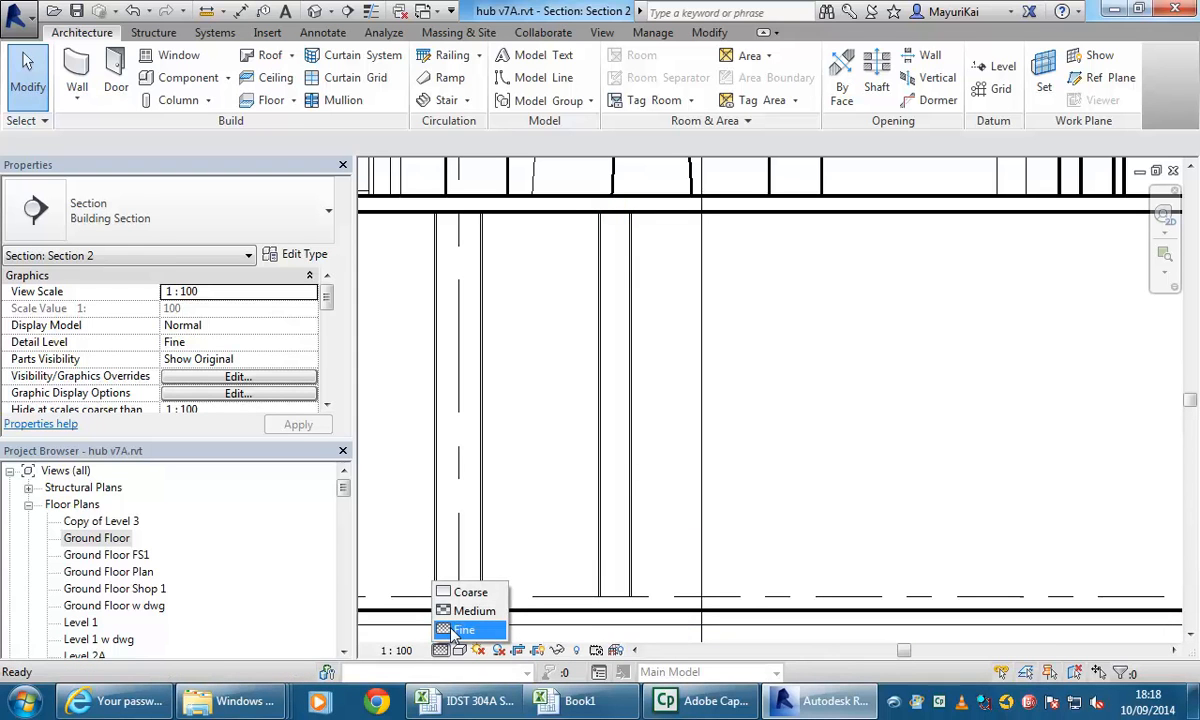
scroll(544, 438, "down", 2)
middle_click_drag(544, 438, 604, 486)
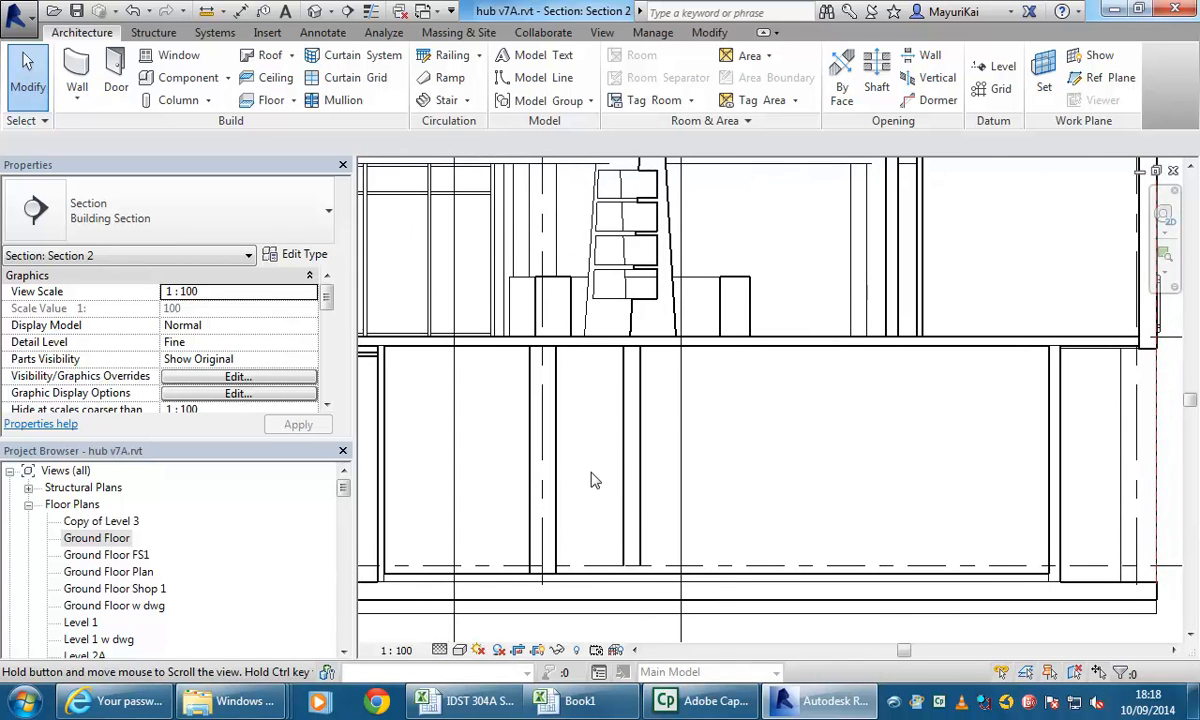
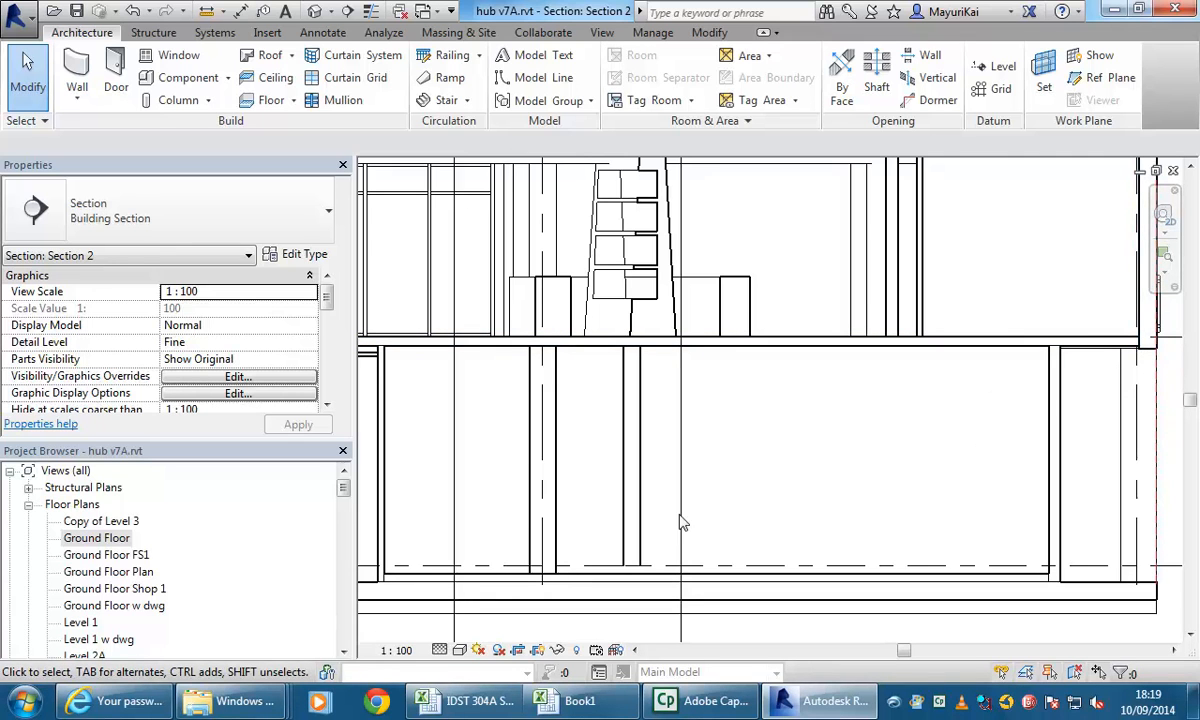
Step: Set Section 2's detail level to Coarse and focus on the steel column
left_click(442, 650)
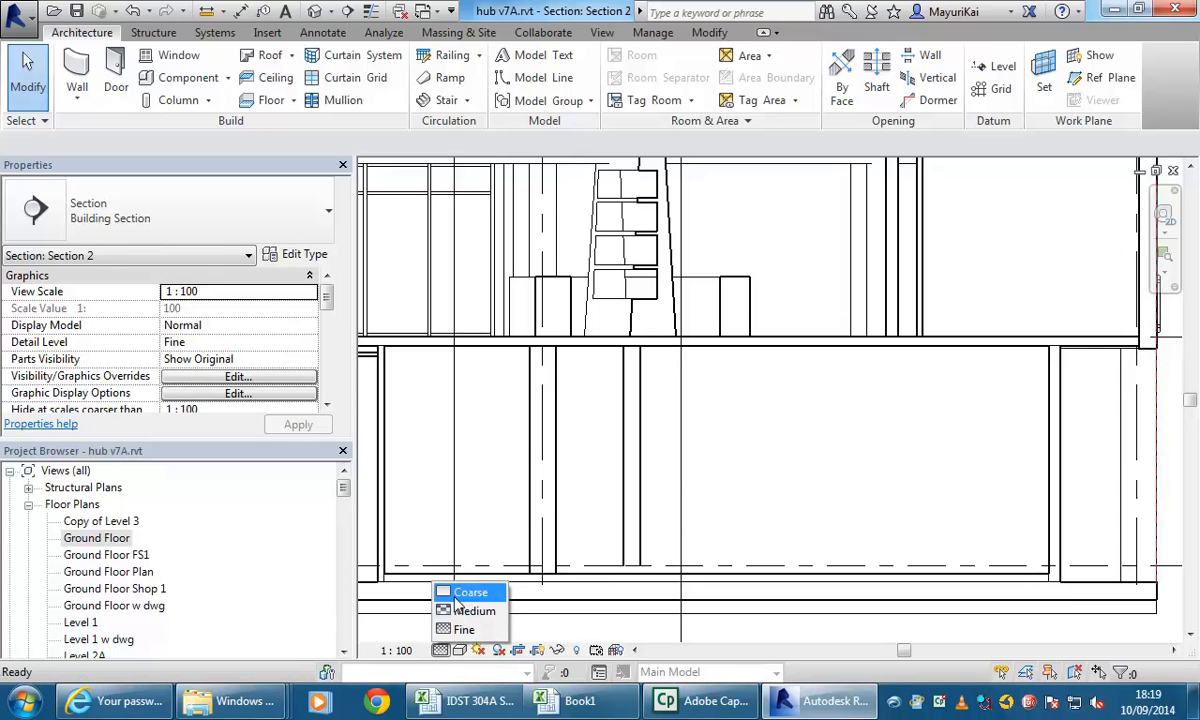
left_click(465, 592)
scroll(604, 466, "up", 2)
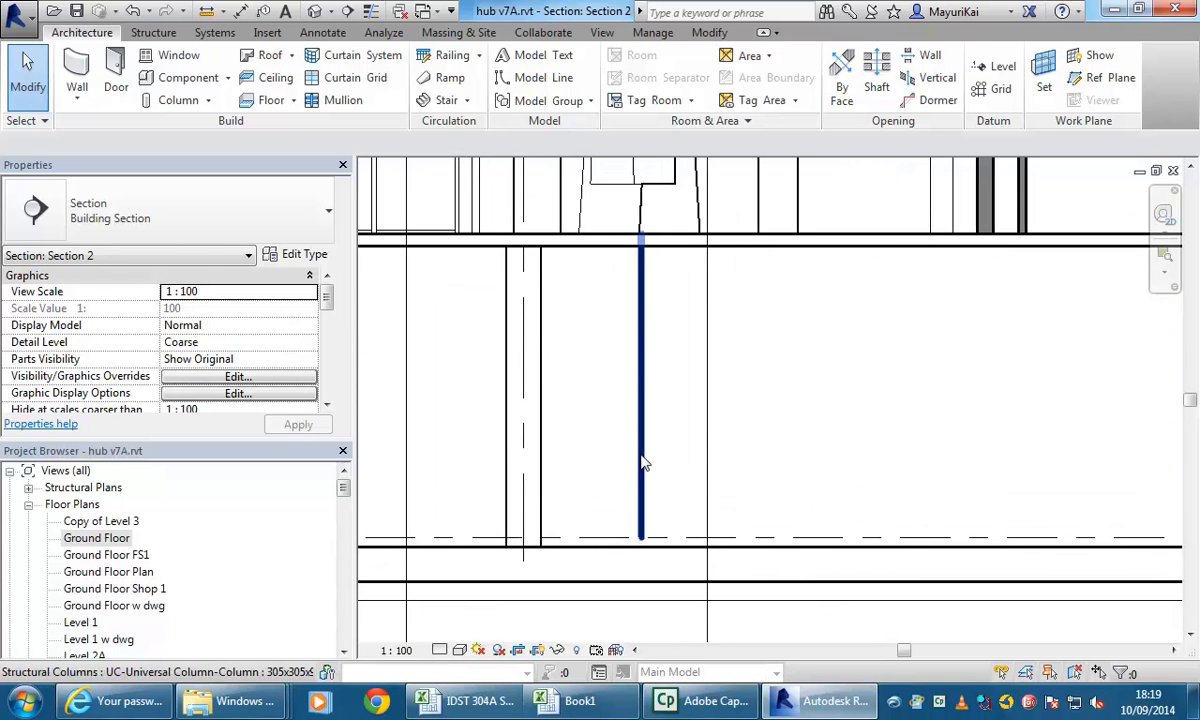
Step: Open the steel column's 305x305x97UC family for editing
left_click(642, 463)
scroll(597, 431, "up", 3)
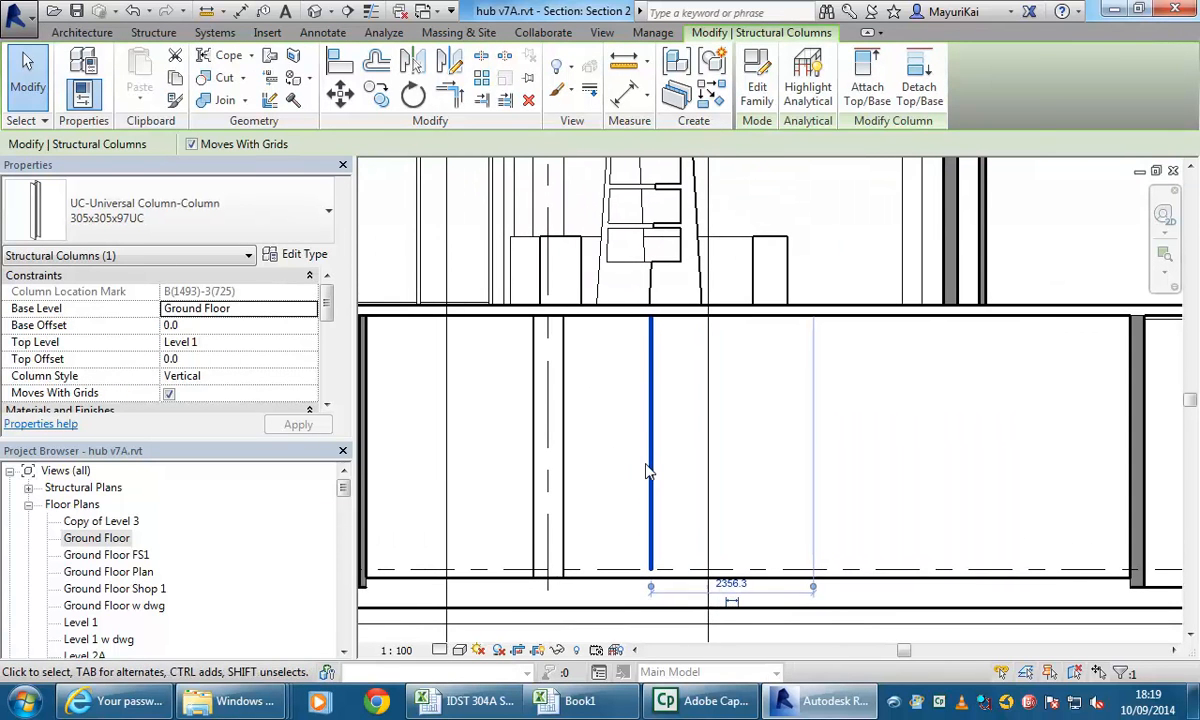
left_click(758, 115)
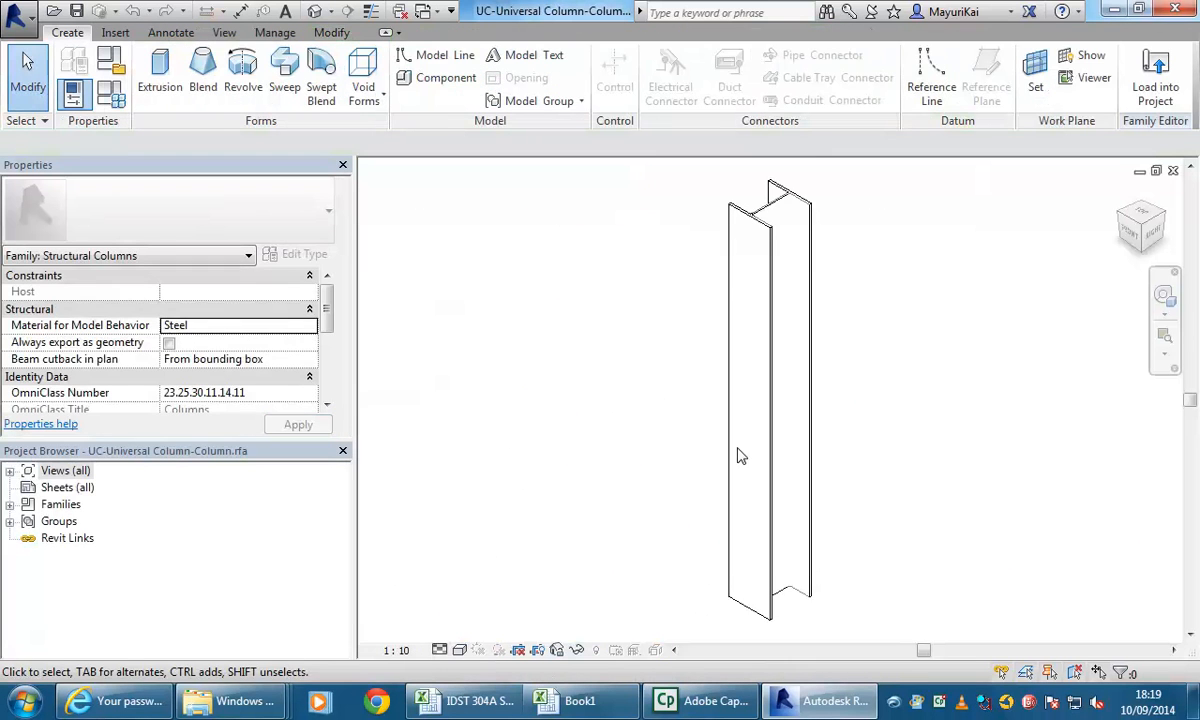
Step: Open the column family's Front elevation and examine the web lines between the upper and lower reference levels
double_click(63, 472)
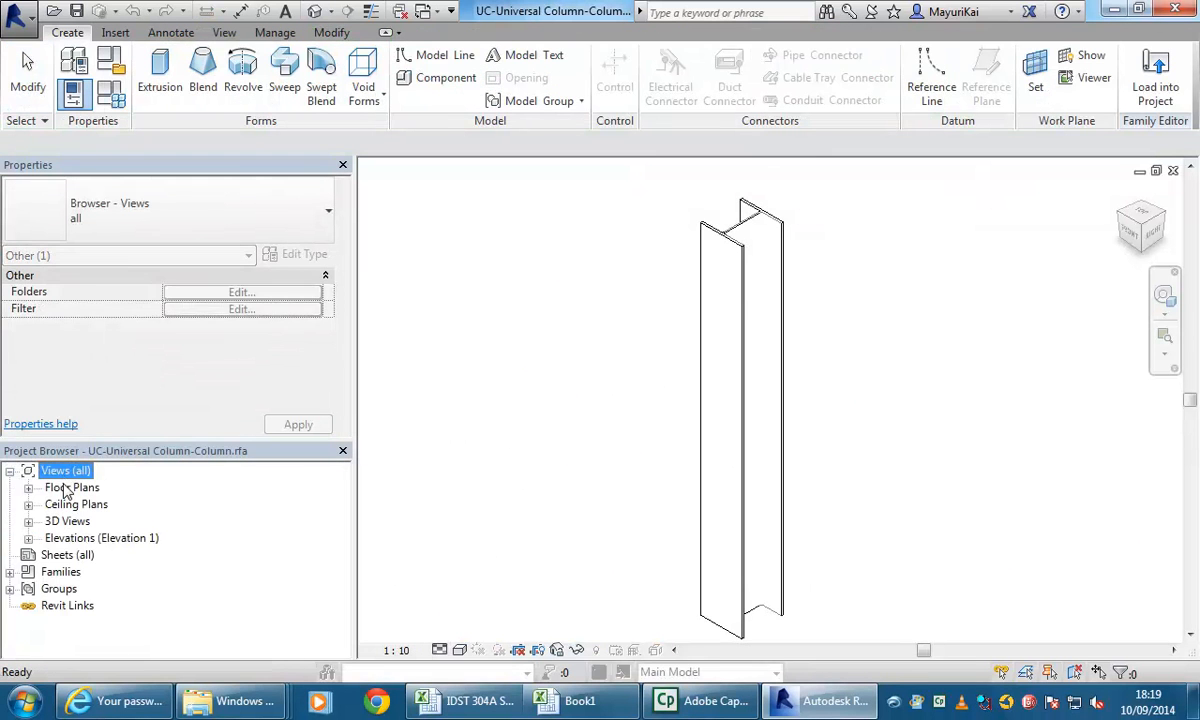
double_click(76, 538)
double_click(77, 573)
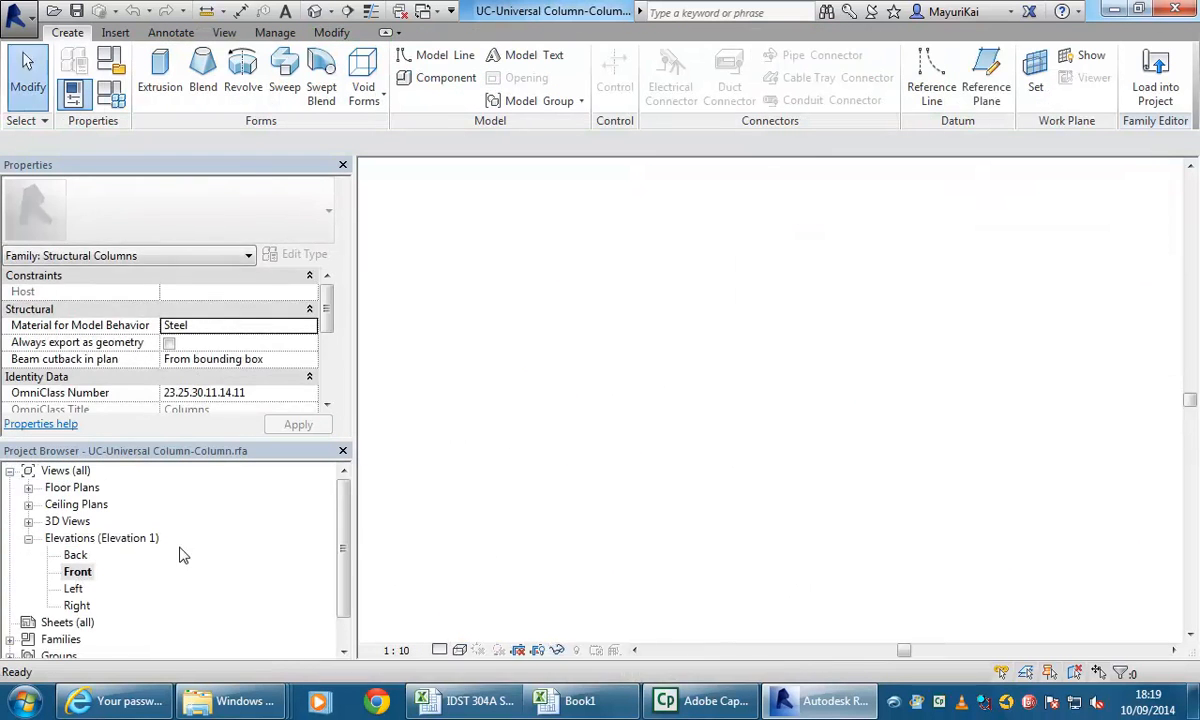
scroll(667, 270, "up", 5)
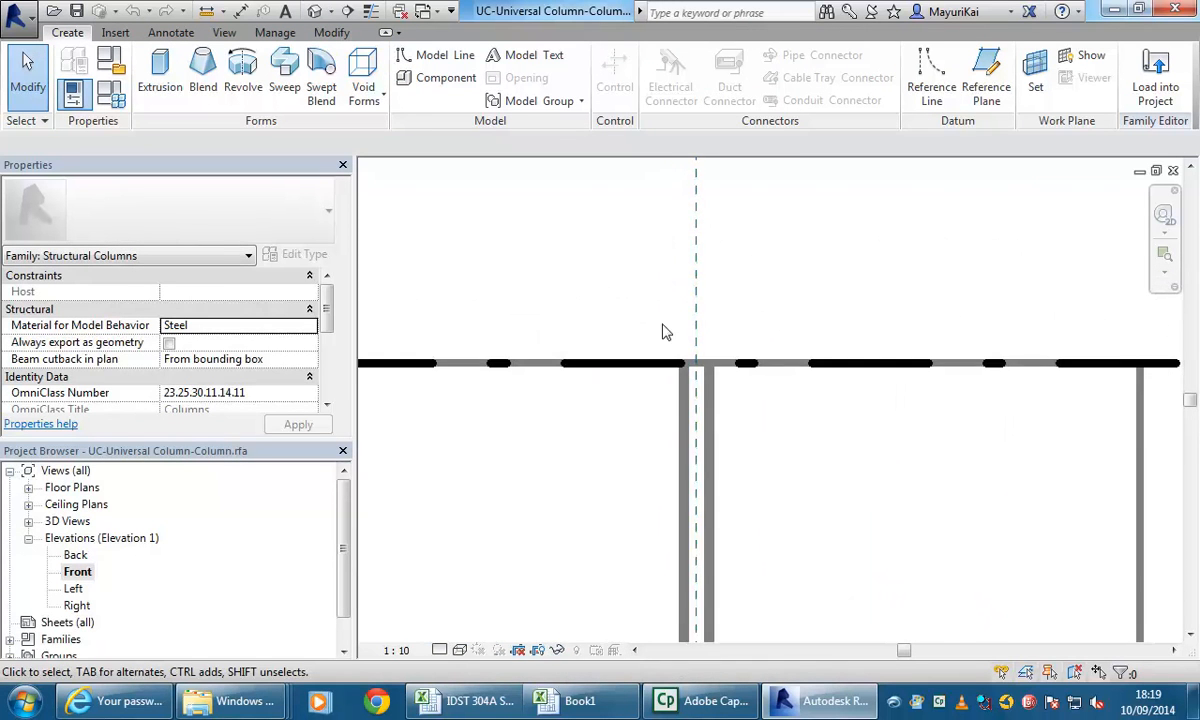
scroll(659, 313, "down", 5)
middle_click_drag(676, 318, 722, 220)
scroll(698, 267, "down", 2)
scroll(690, 275, "down", 4)
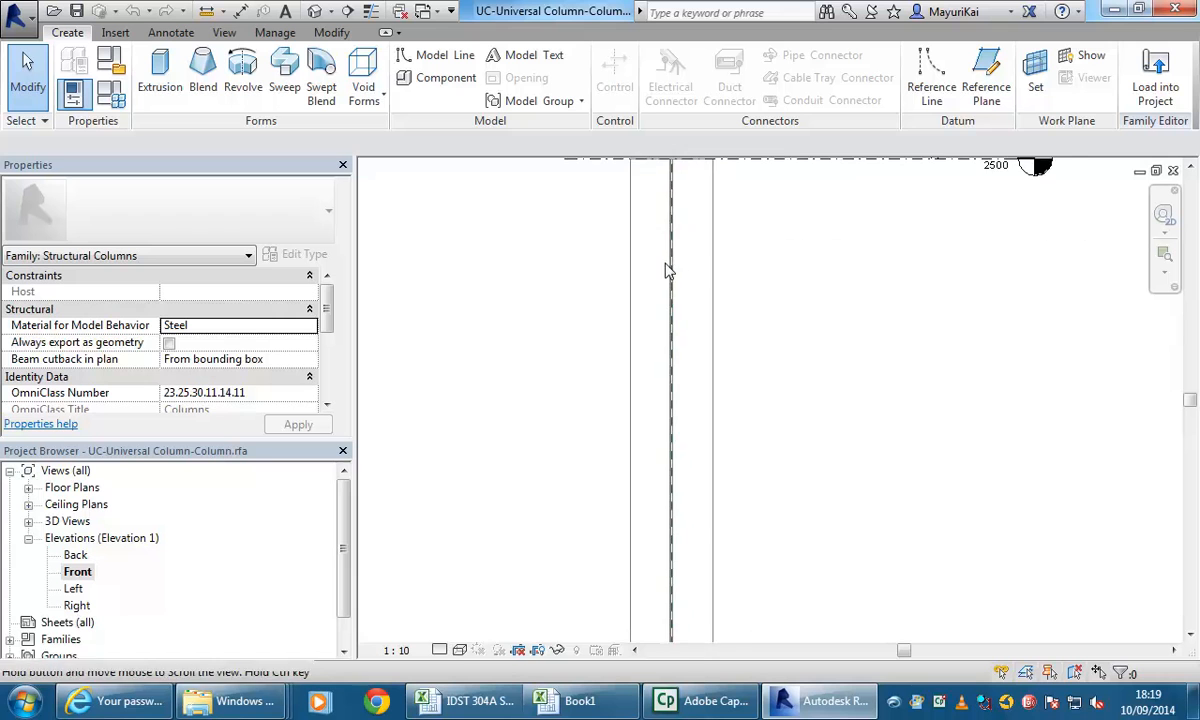
Step: Open the column family's Left elevation and examine the flange lines over the column's full height
double_click(73, 588)
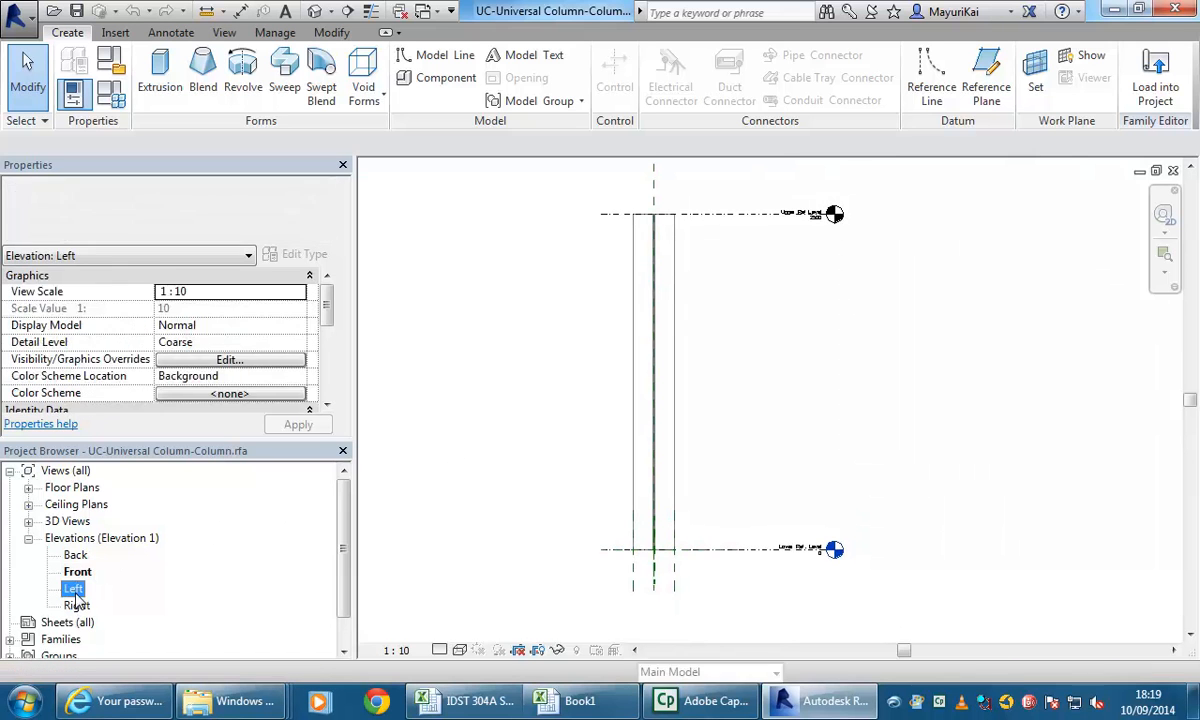
scroll(728, 233, "up", 3)
scroll(727, 233, "up", 2)
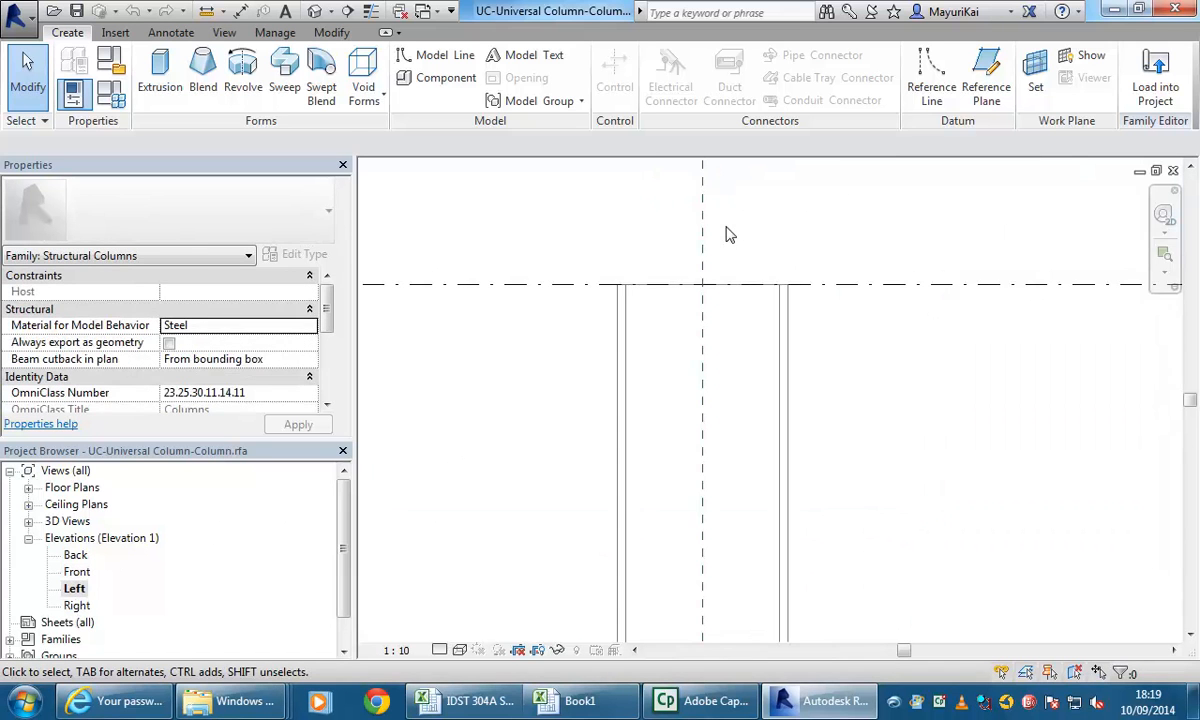
scroll(596, 418, "down", 2)
middle_click_drag(598, 421, 593, 413)
scroll(590, 400, "down", 2)
middle_click_drag(576, 340, 556, 242)
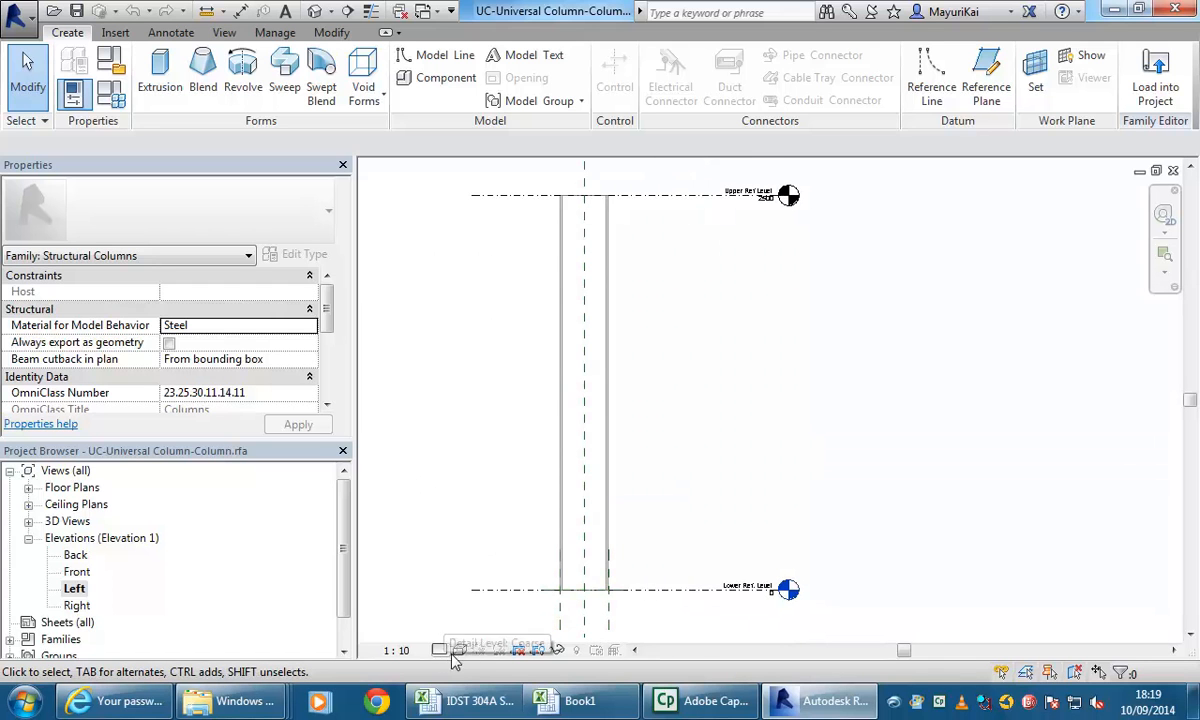
left_click(459, 650)
left_click(424, 615)
Step: Make the column extrusion visible at the Coarse detail level, along with Medium and Fine
middle_click_drag(490, 412, 517, 431)
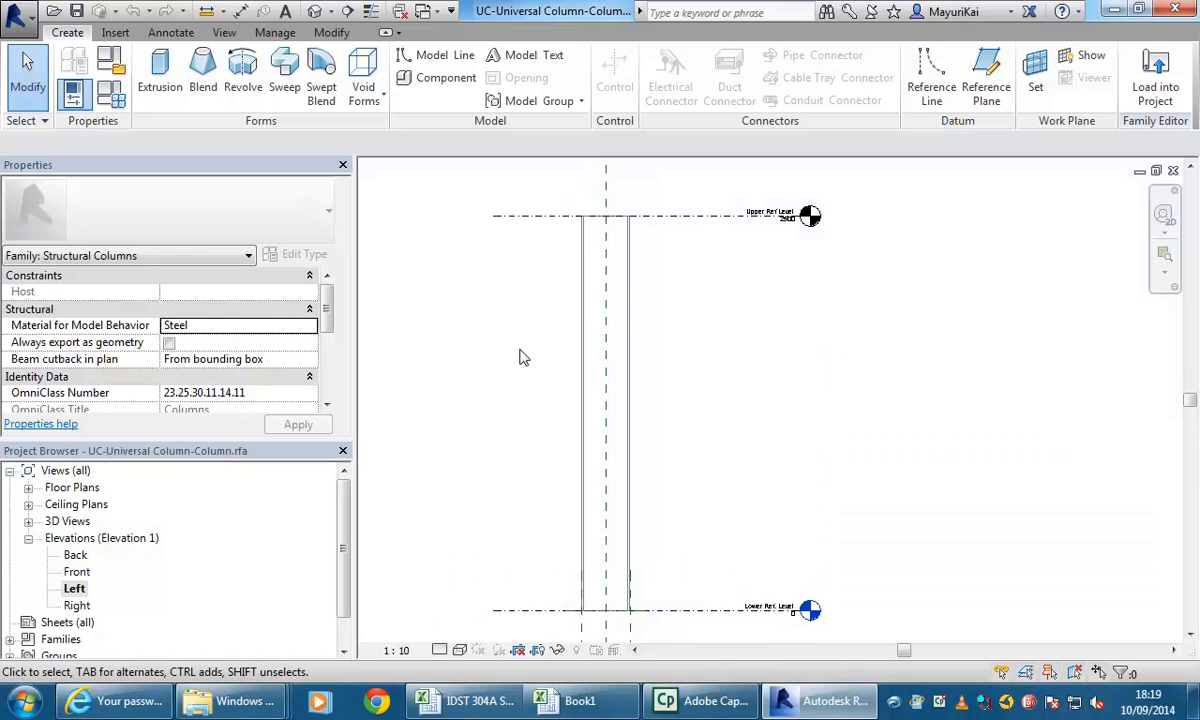
left_click(582, 362)
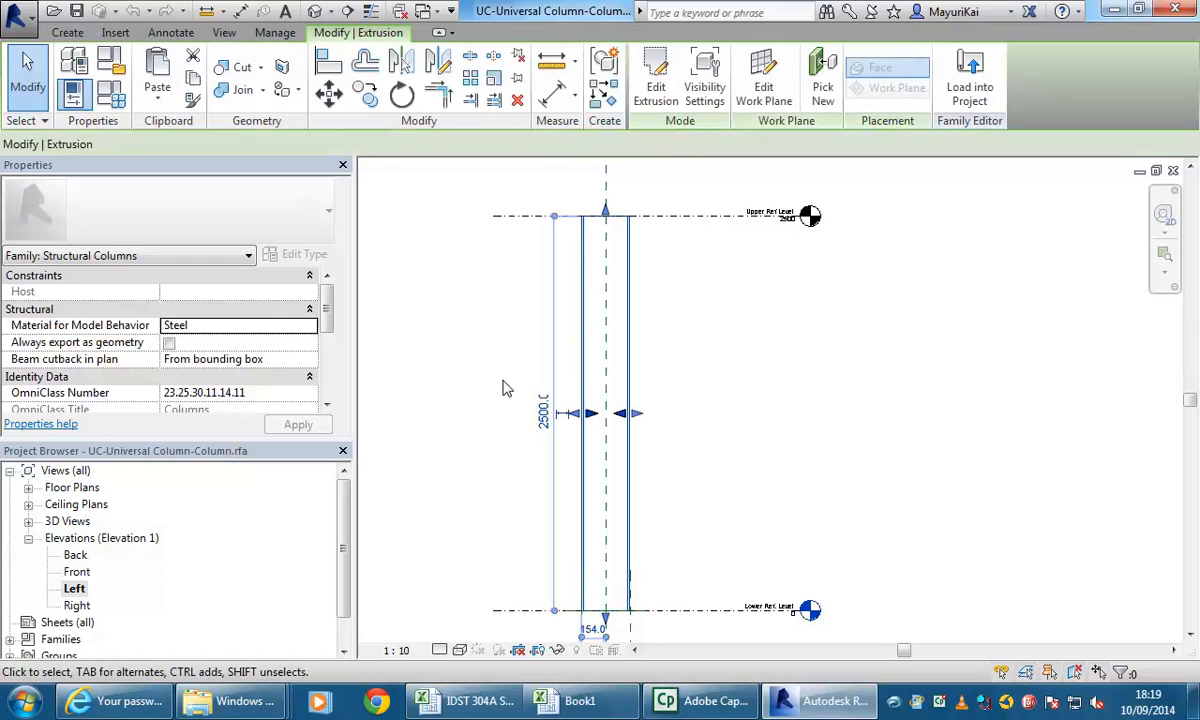
left_click(705, 90)
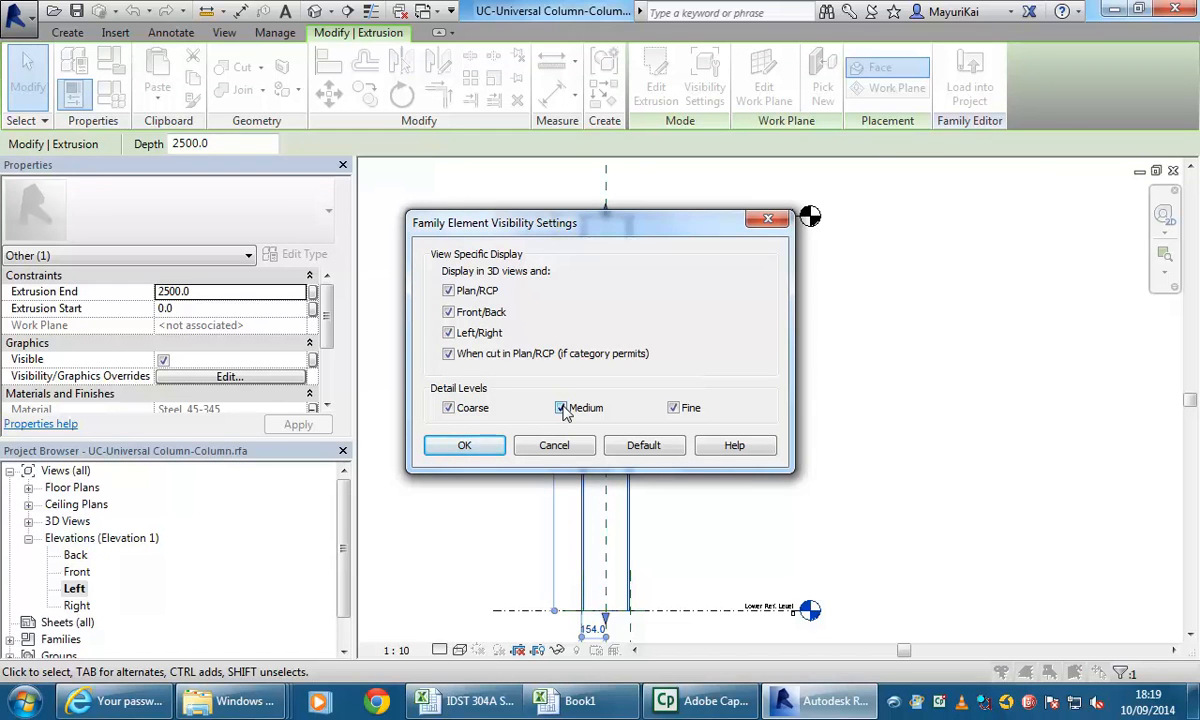
left_click(465, 446)
left_click(499, 343)
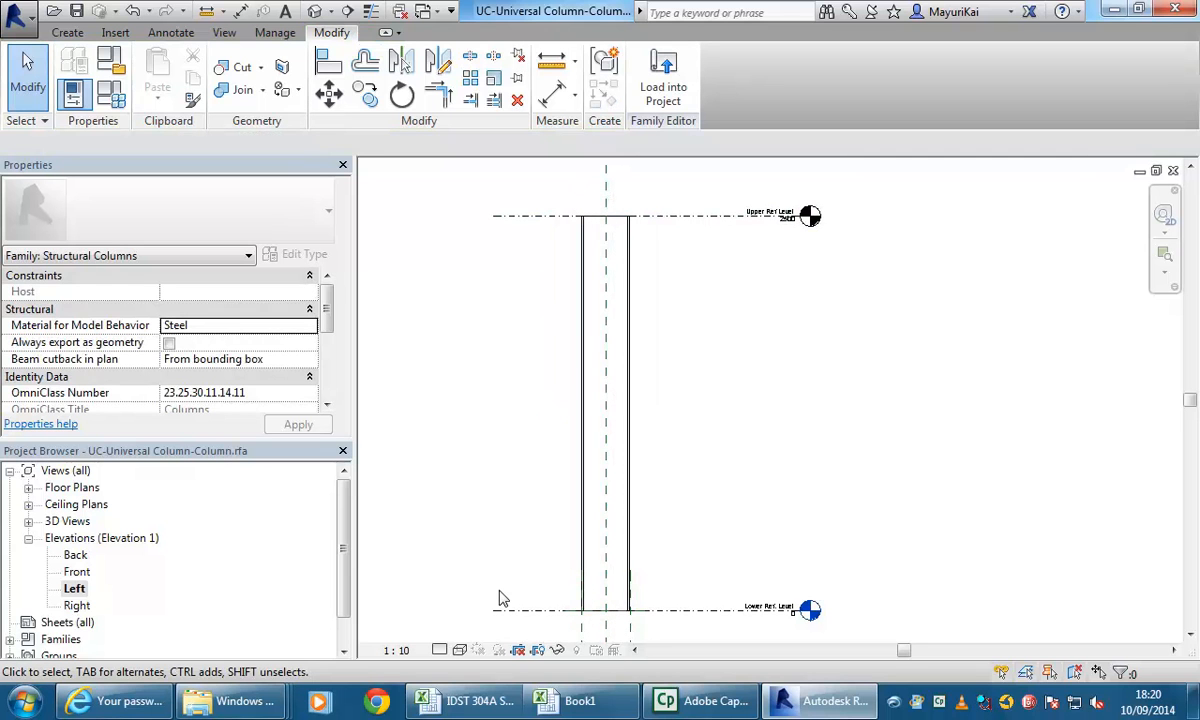
Step: Delete the two Hidden Faces symbolic lines along the column's web in the Front elevation
double_click(77, 571)
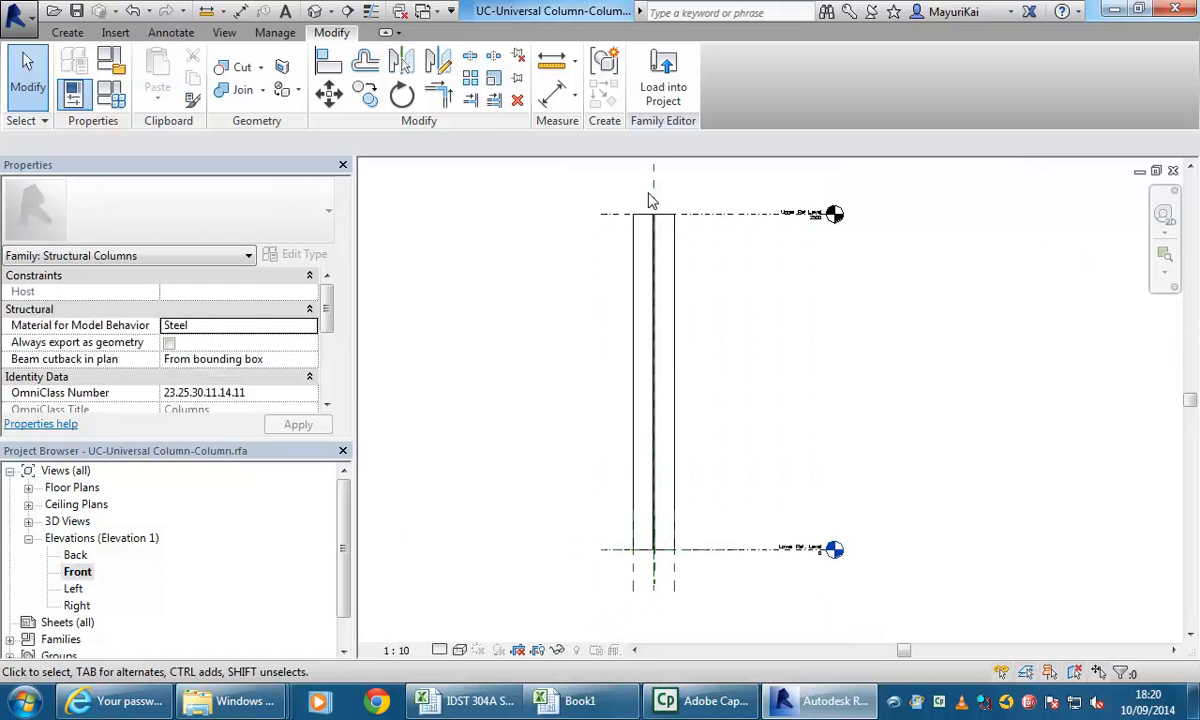
scroll(648, 200, "up", 5)
scroll(697, 315, "up", 3)
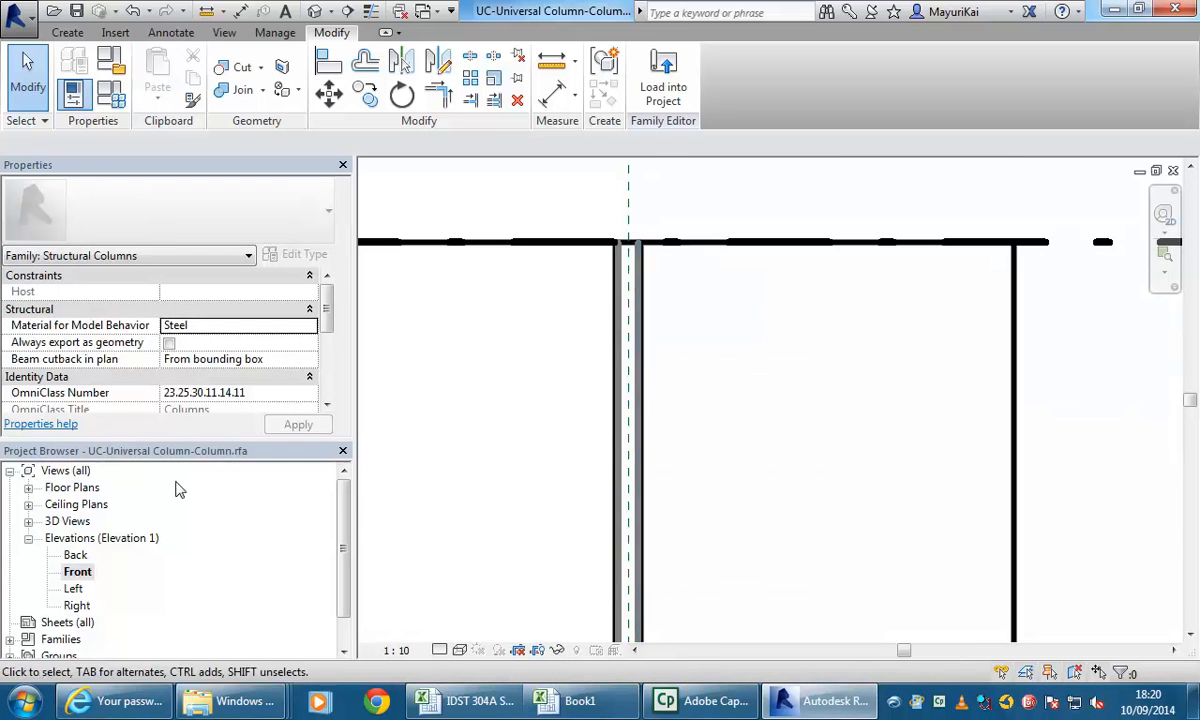
middle_click_drag(627, 272, 602, 321)
scroll(592, 298, "up", 3)
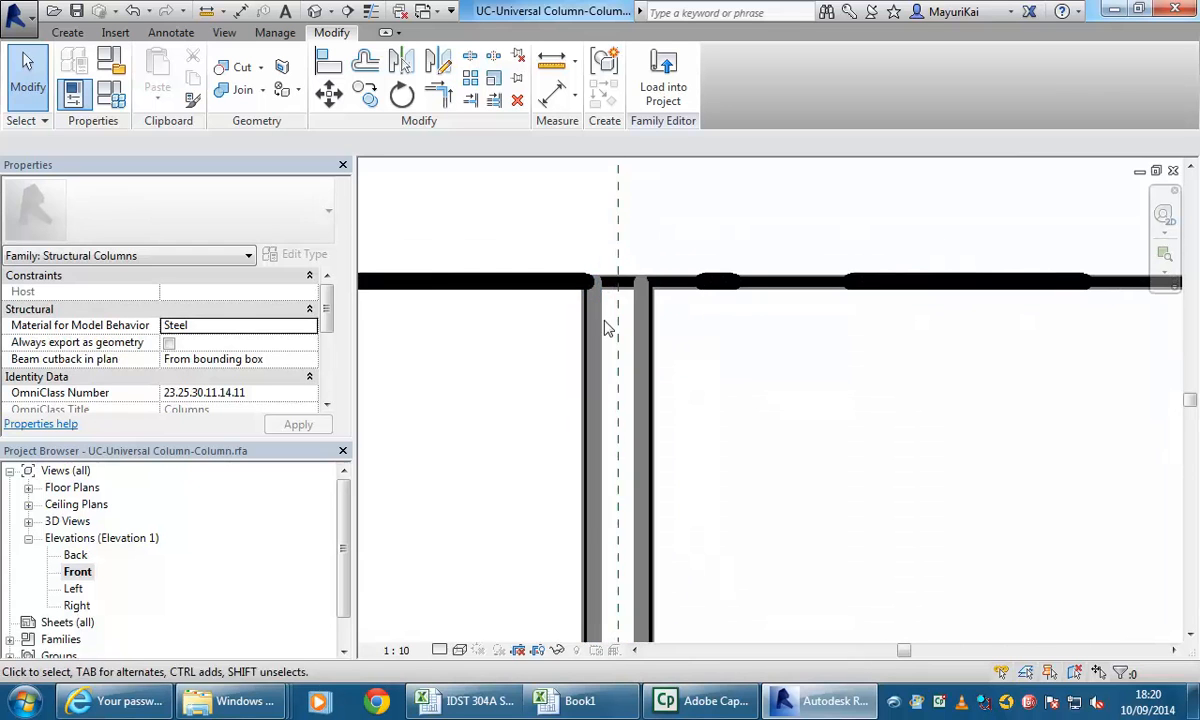
scroll(667, 340, "up", 2)
left_click(572, 350)
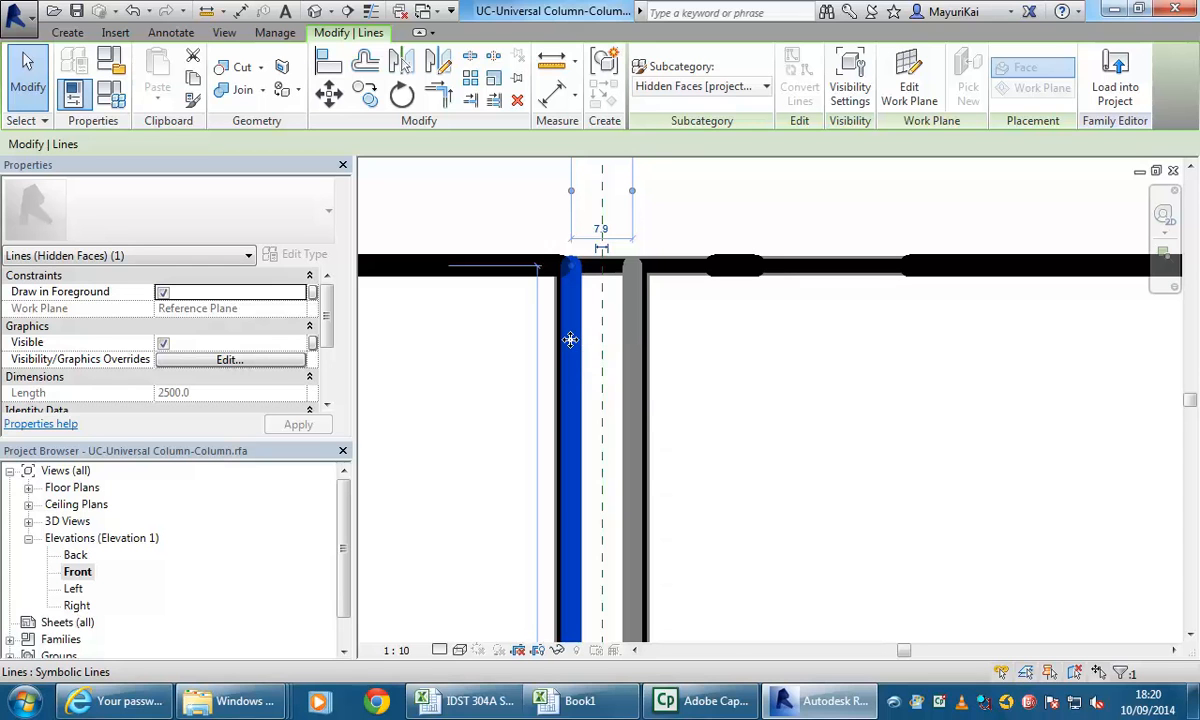
left_click(573, 347)
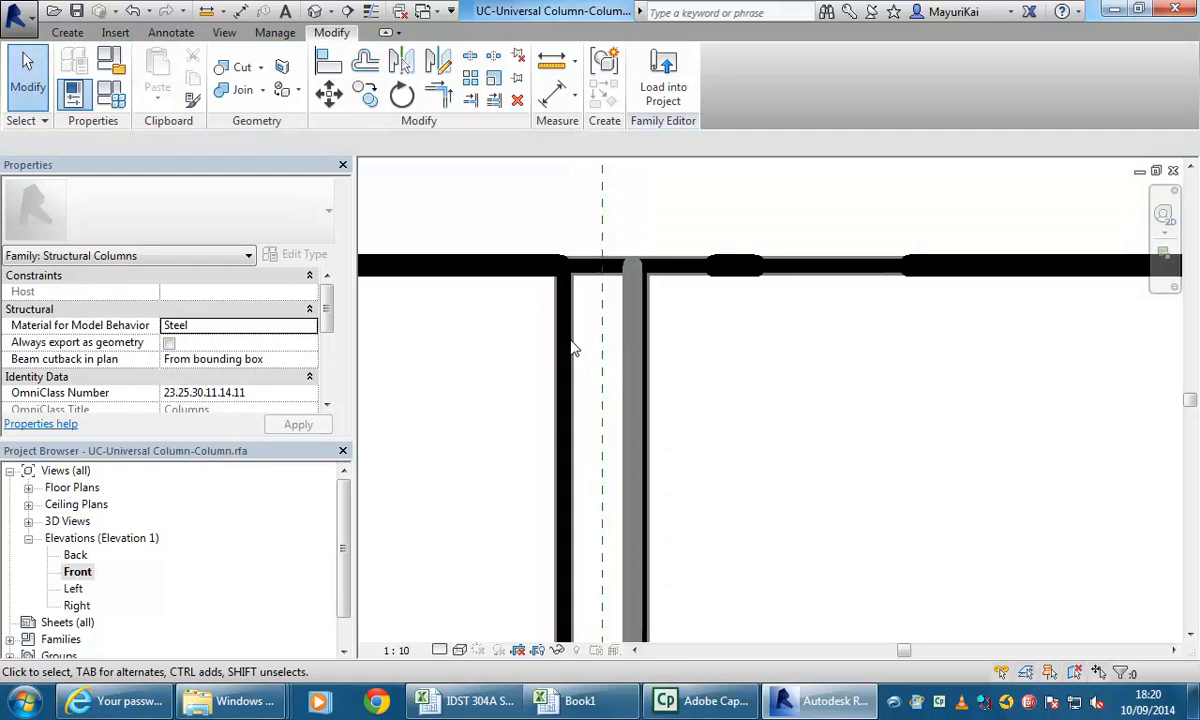
left_click(633, 350)
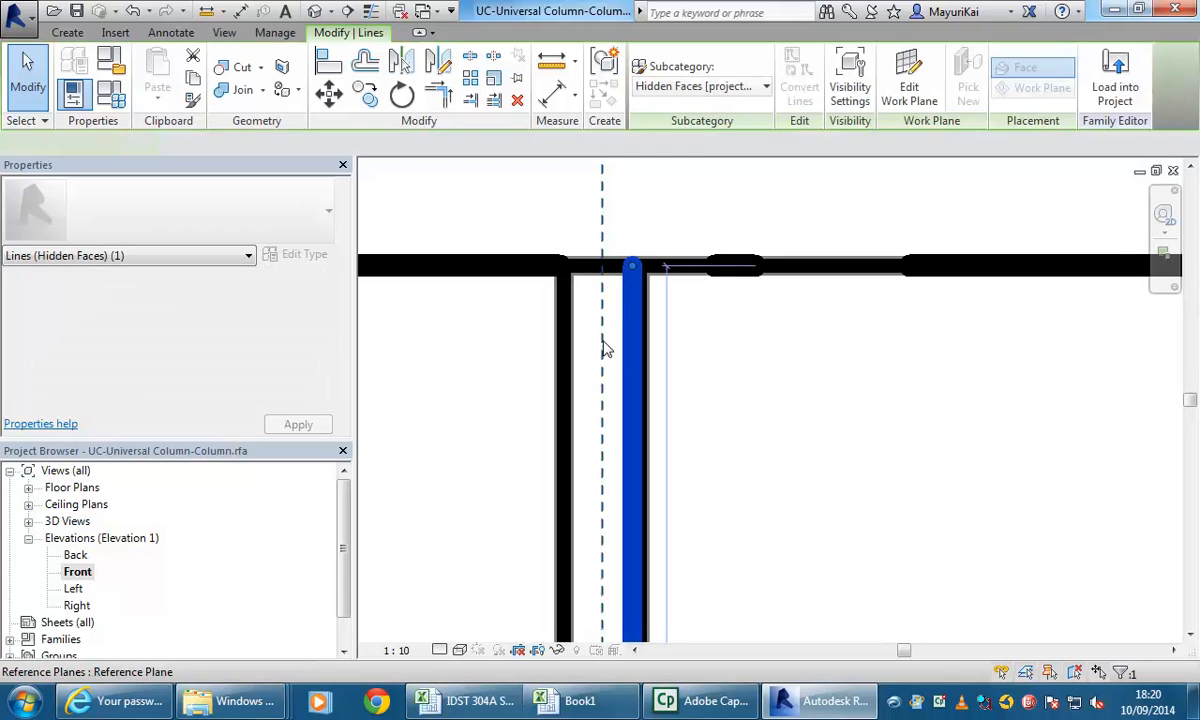
key("Delete")
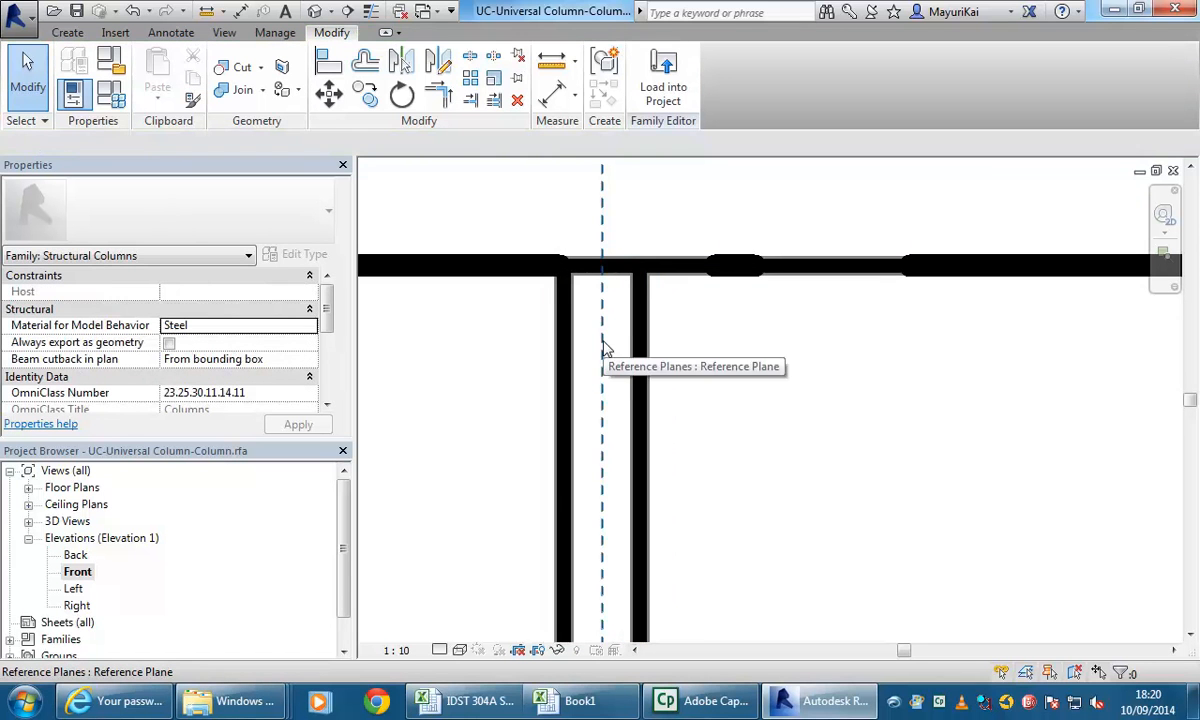
Step: Save the edited family as UC-Universal Column-Column.rfa in the BD3 IDST304A Digital Environments folder
scroll(605, 347, "down", 5)
scroll(605, 347, "down", 6)
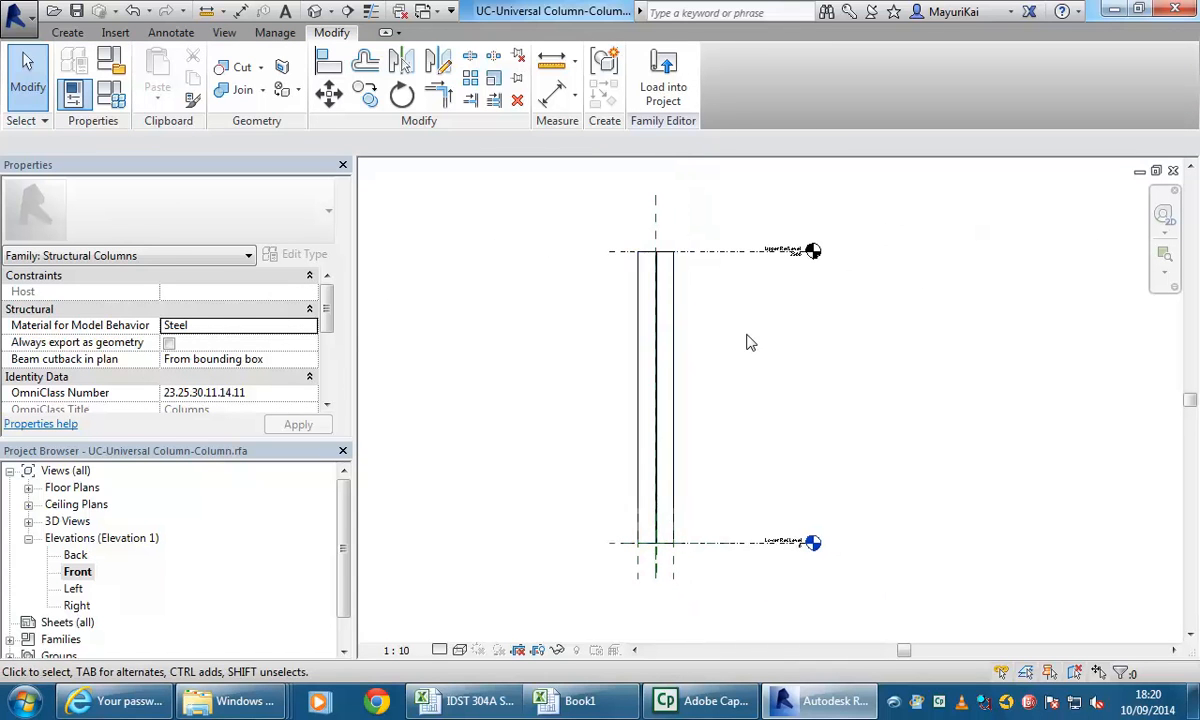
middle_click_drag(716, 322, 700, 333)
scroll(686, 348, "up", 1)
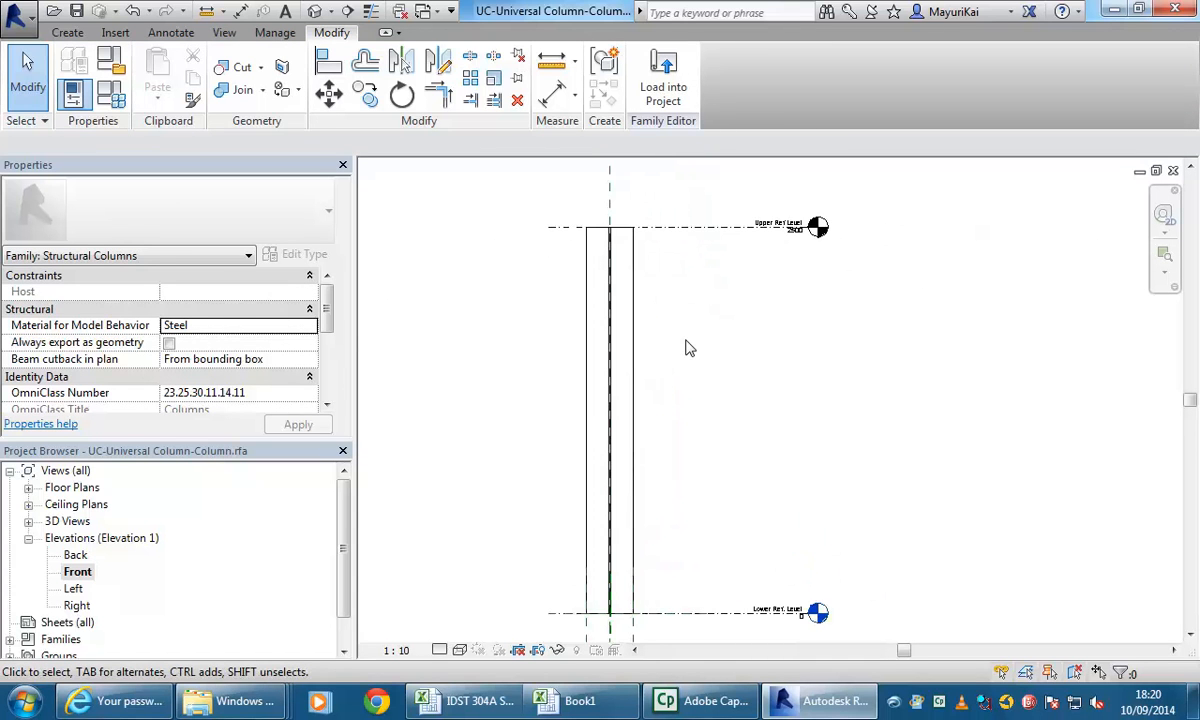
middle_click_drag(686, 348, 660, 352)
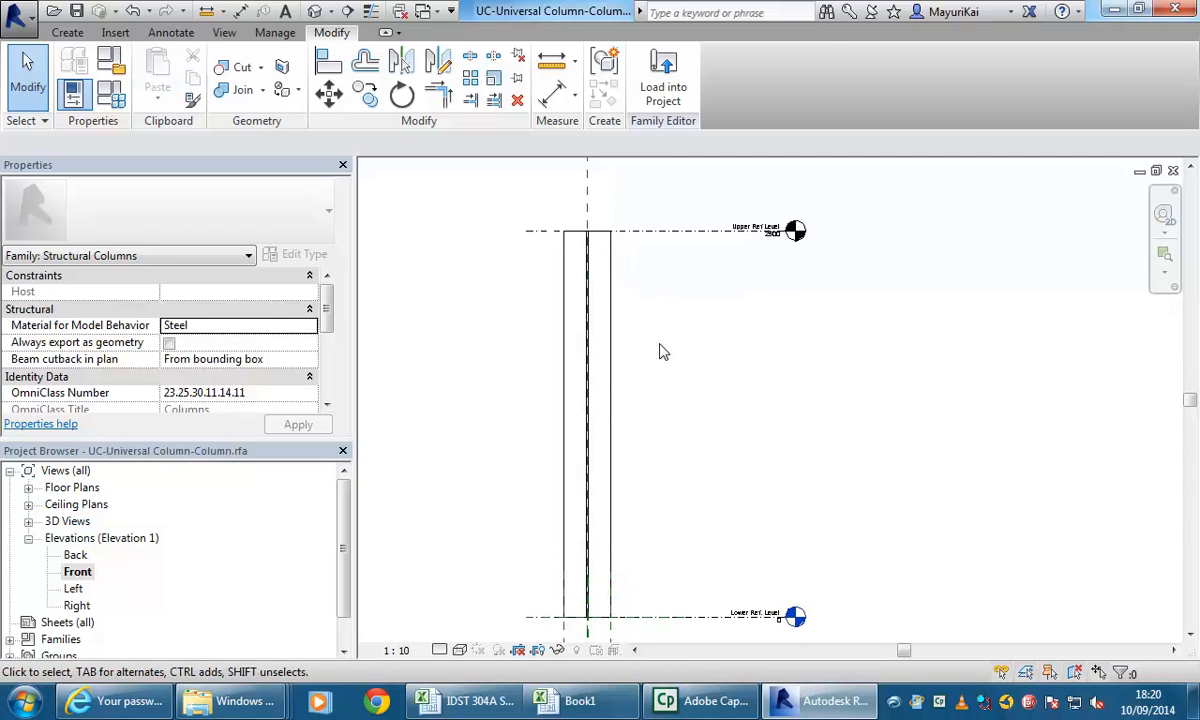
middle_click_drag(660, 352, 632, 348)
left_click(17, 15)
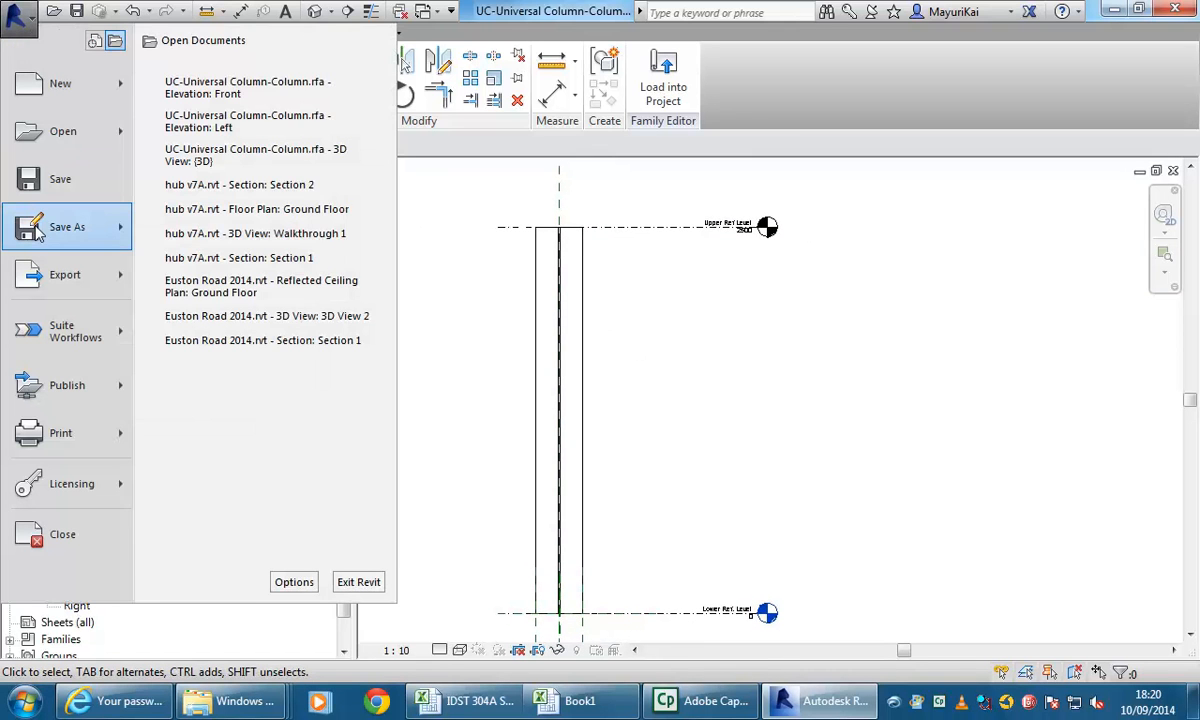
key("Escape")
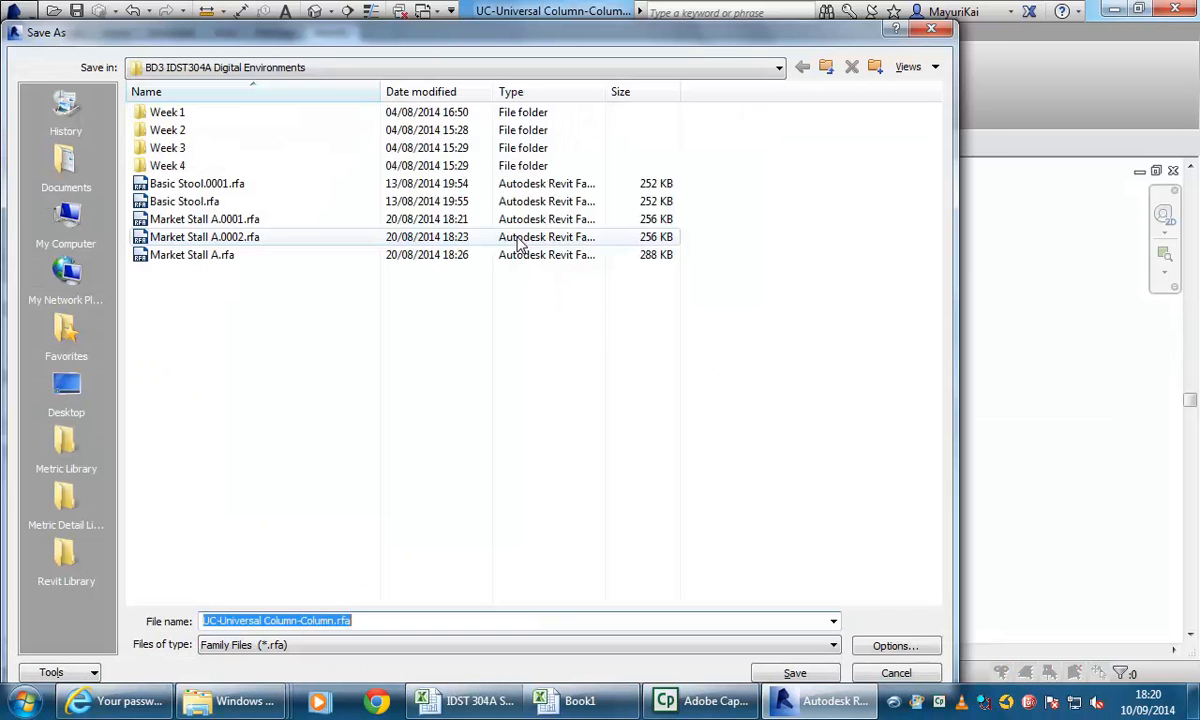
left_click(383, 372)
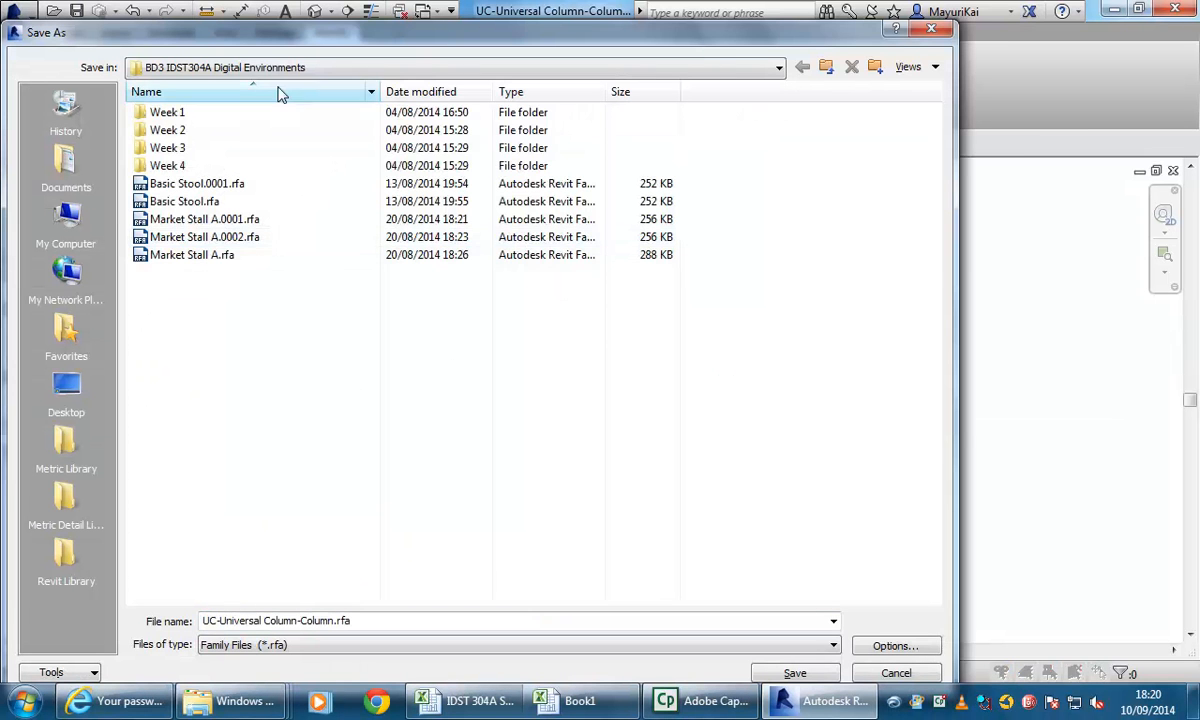
left_click(266, 67)
left_click(262, 66)
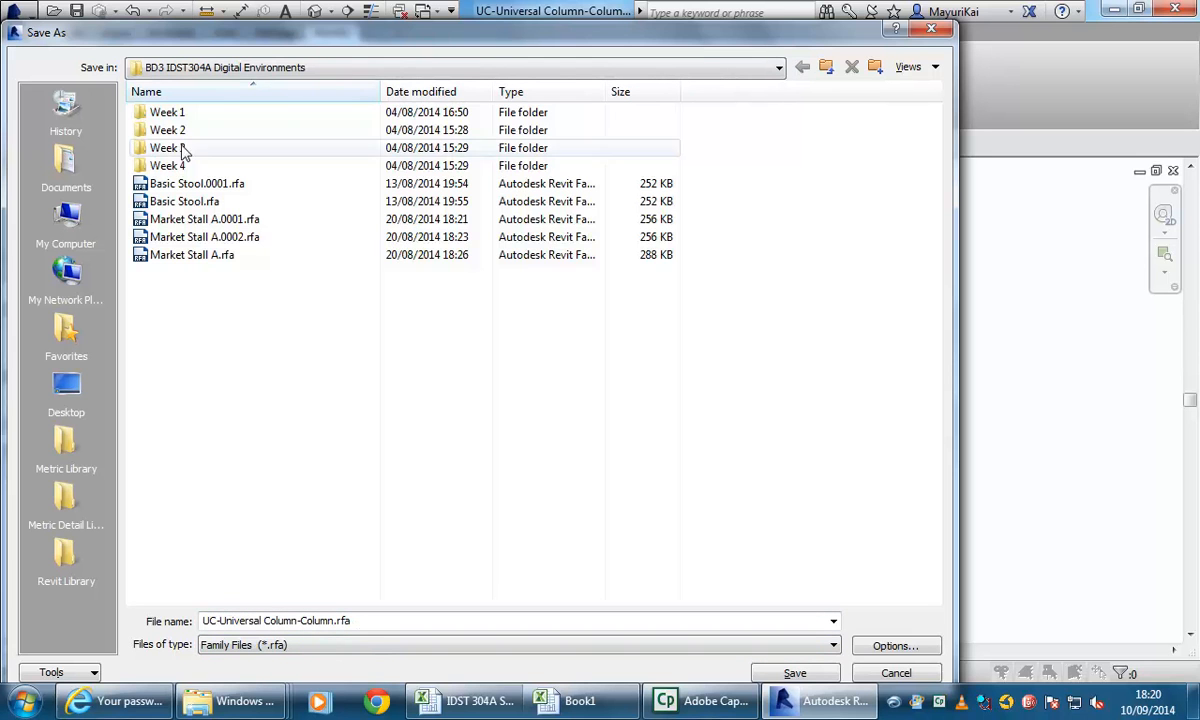
left_click(762, 673)
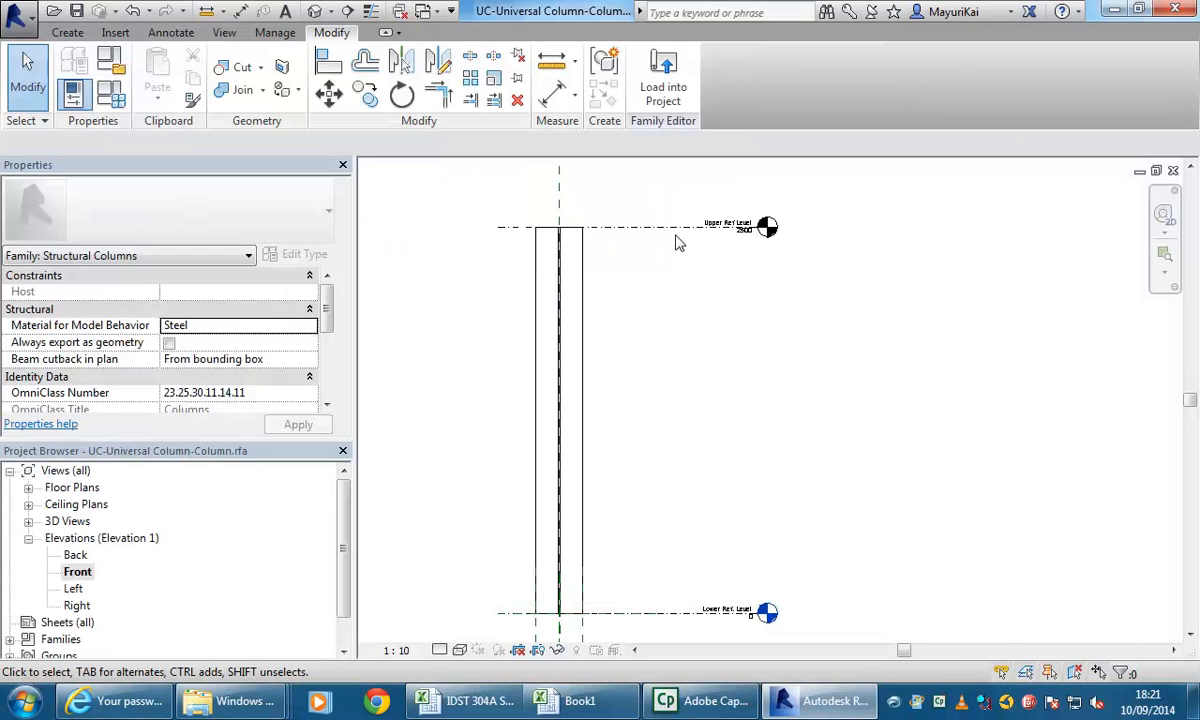
Step: Load the edited column family into hub v7A.rvt, overwriting the version already in the project
left_click(663, 82)
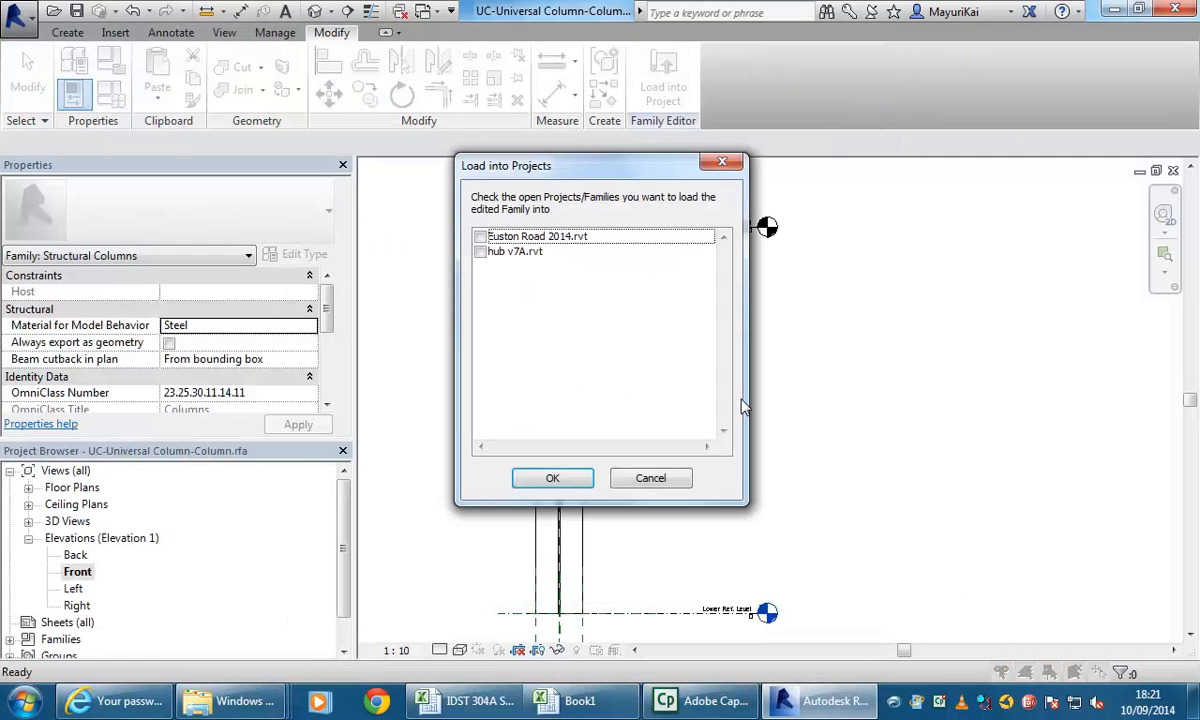
left_click(482, 252)
left_click(555, 478)
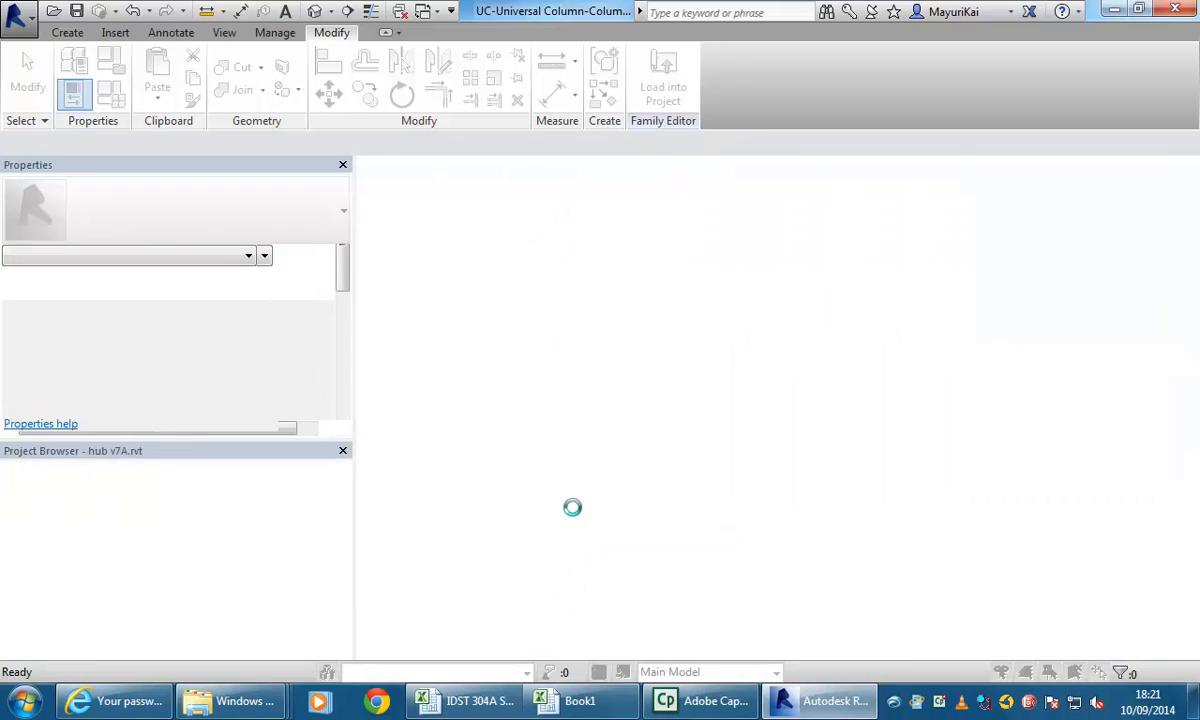
left_click(531, 310)
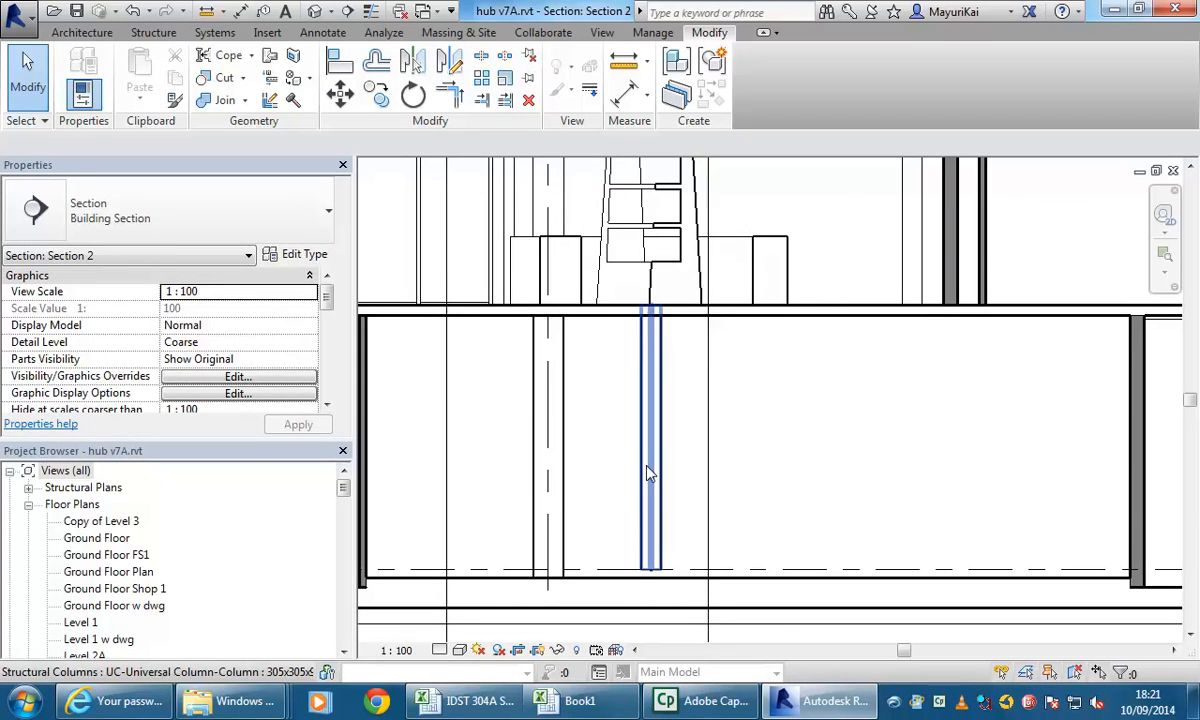
Step: Compare the reloaded column in the Section 2 view at the Fine detail level, then restore the view to Coarse
left_click(651, 470)
left_click(790, 456)
left_click(440, 650)
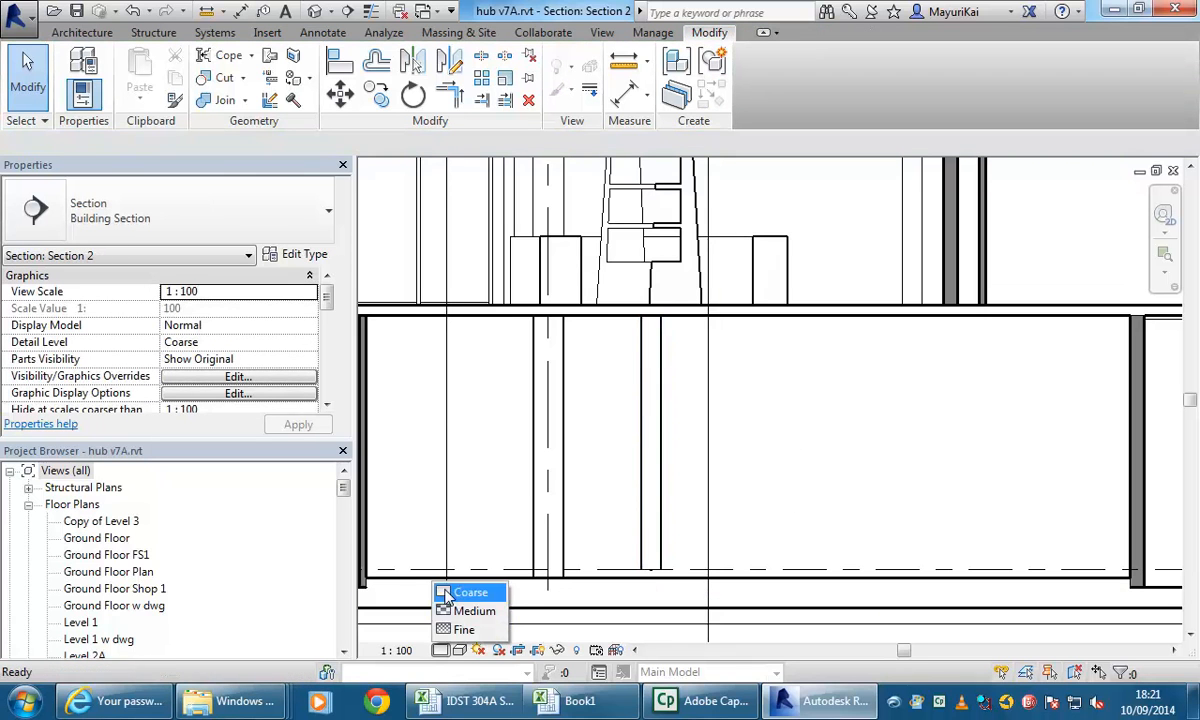
left_click(462, 630)
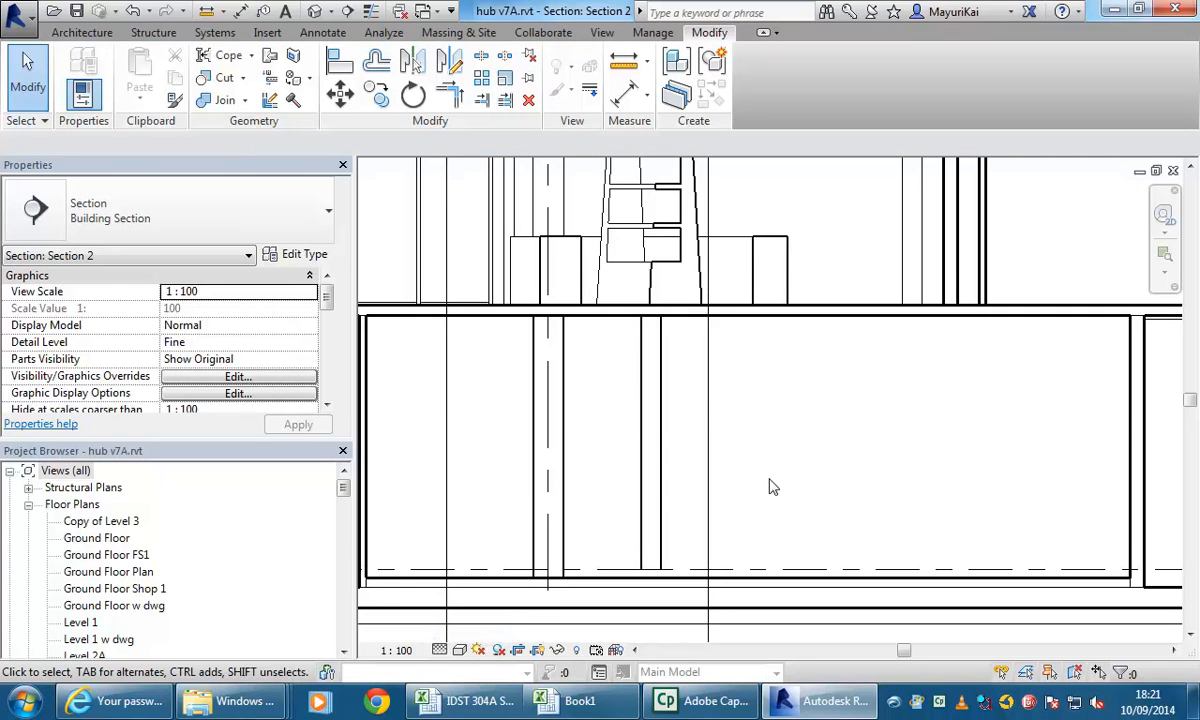
left_click(440, 650)
left_click(466, 592)
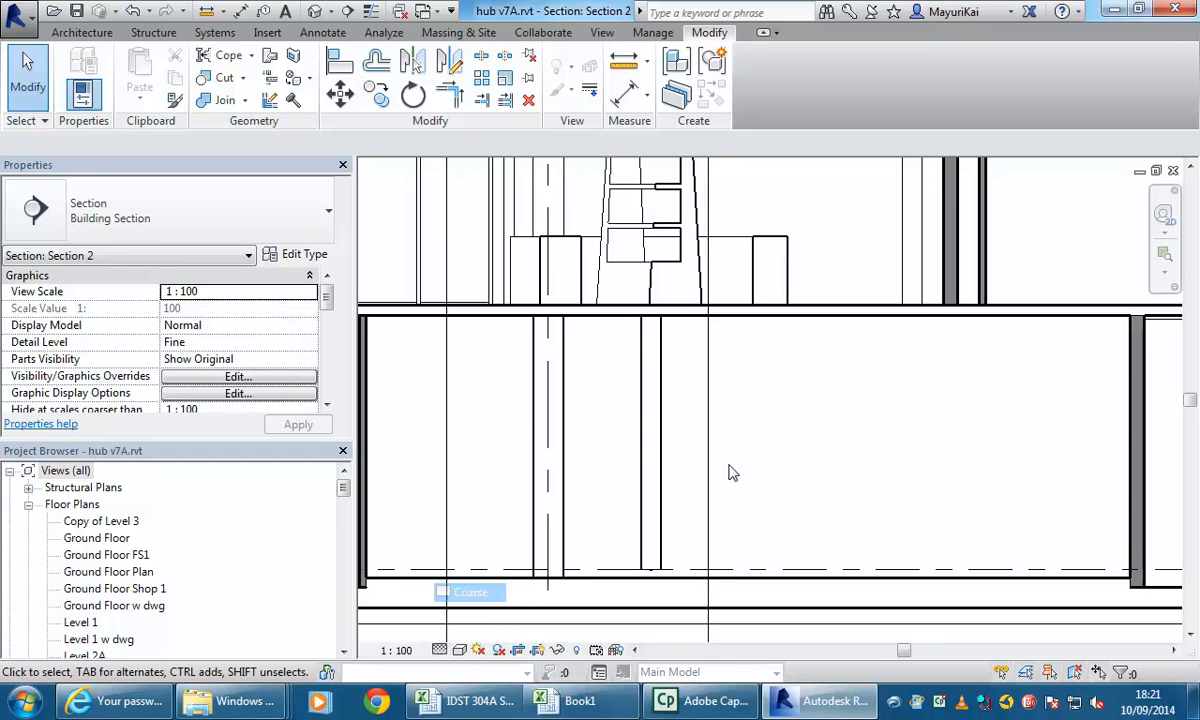
Step: Examine the column's profile and the surrounding floors and walls in the section at Coarse detail
middle_click_drag(793, 486, 748, 482)
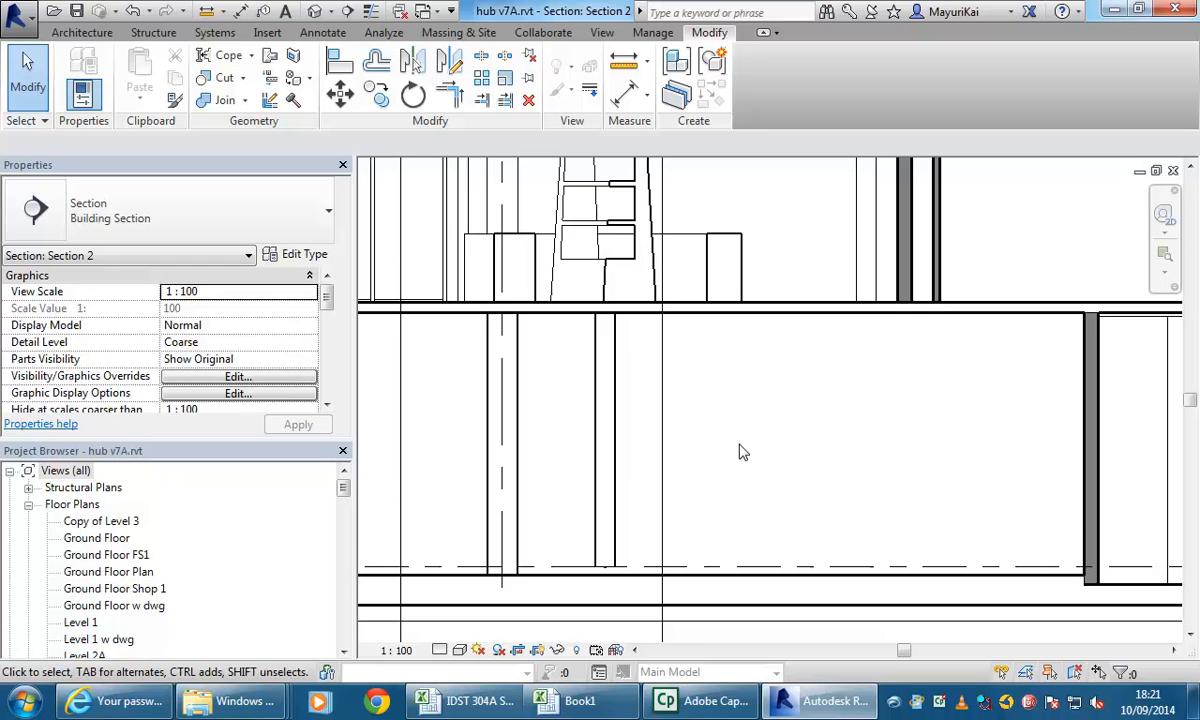
middle_click_drag(729, 441, 698, 435)
scroll(630, 492, "down", 1)
middle_click_drag(630, 492, 569, 485)
scroll(655, 492, "up", 1)
scroll(612, 472, "up", 1)
scroll(582, 485, "up", 1)
middle_click_drag(582, 485, 610, 484)
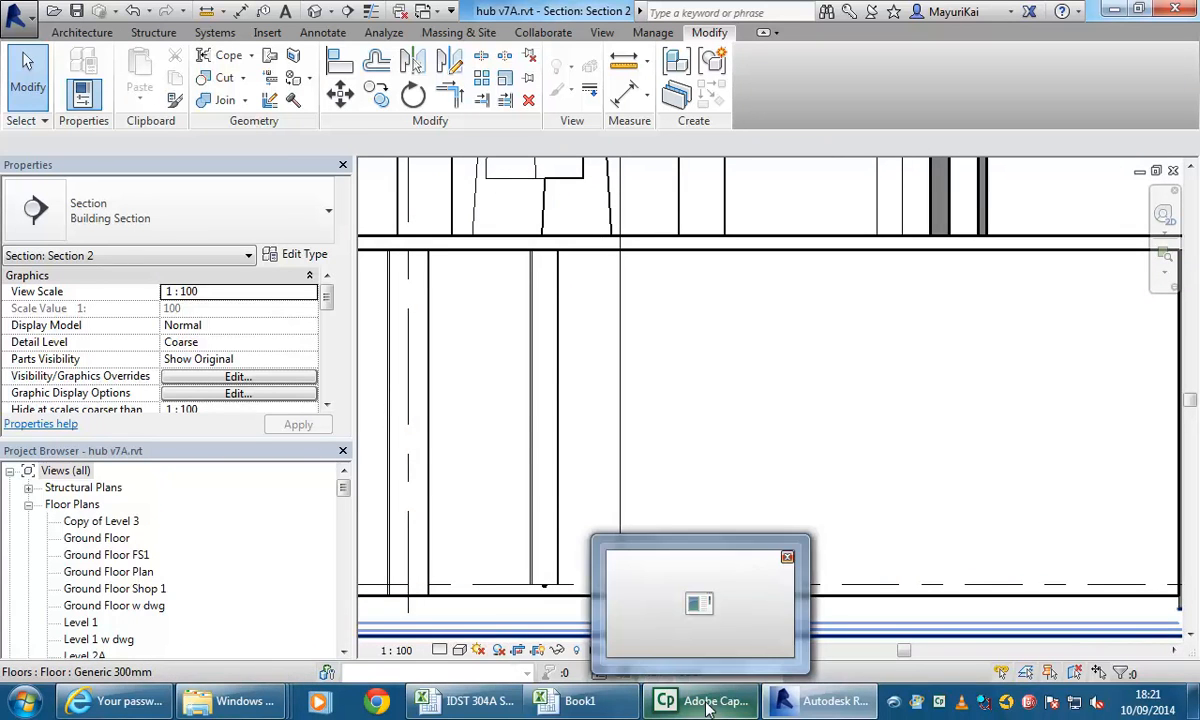
Step: Switch to the Desktop folder in Windows Explorer and try to open hub v7A Walkthrough 1.avi with VLC media player
mouse_move(232, 701)
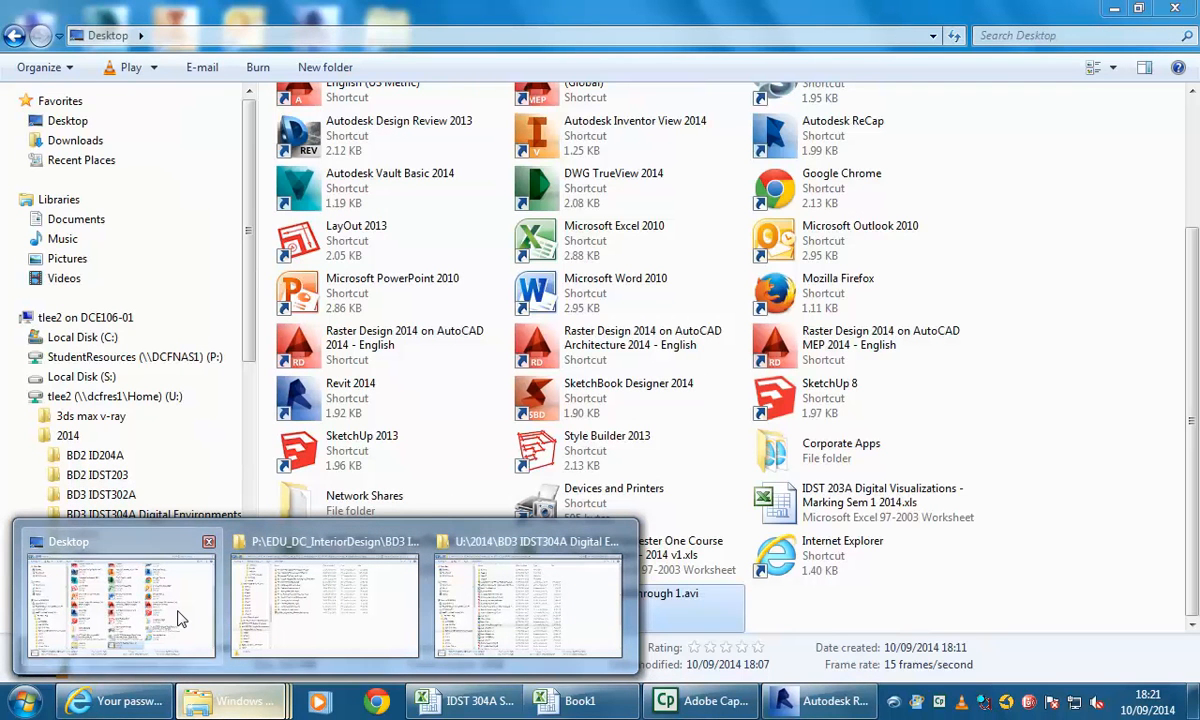
left_click(180, 618)
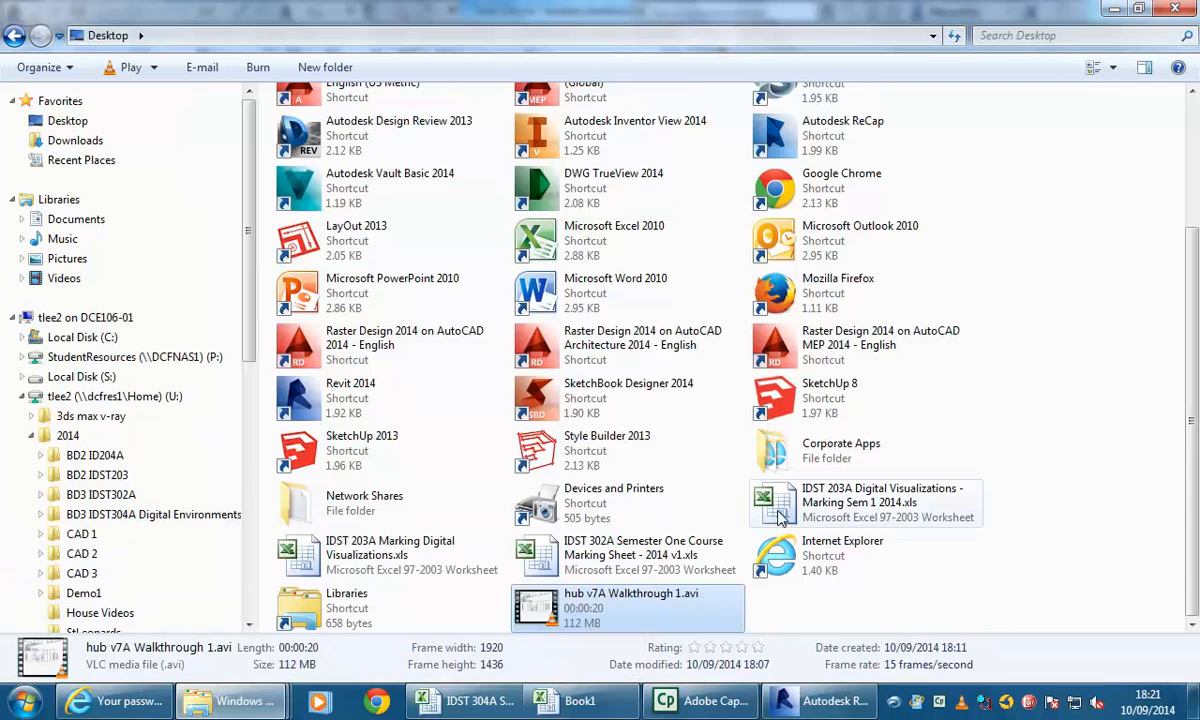
right_click(549, 607)
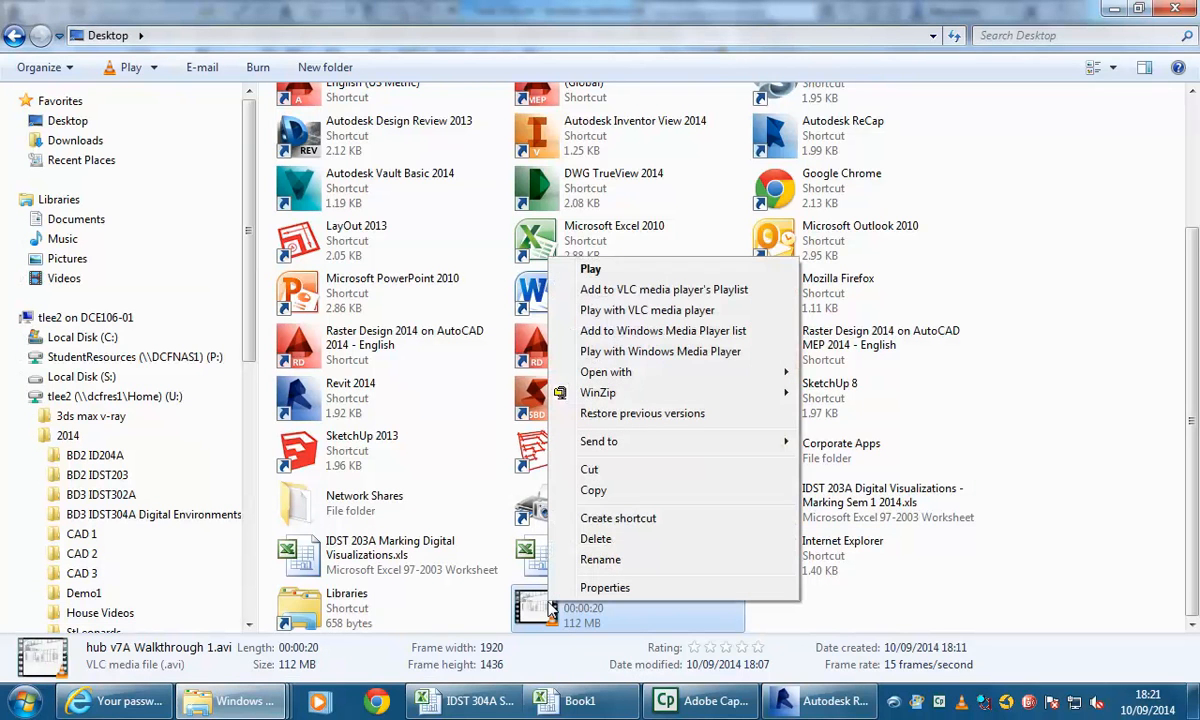
mouse_move(650, 374)
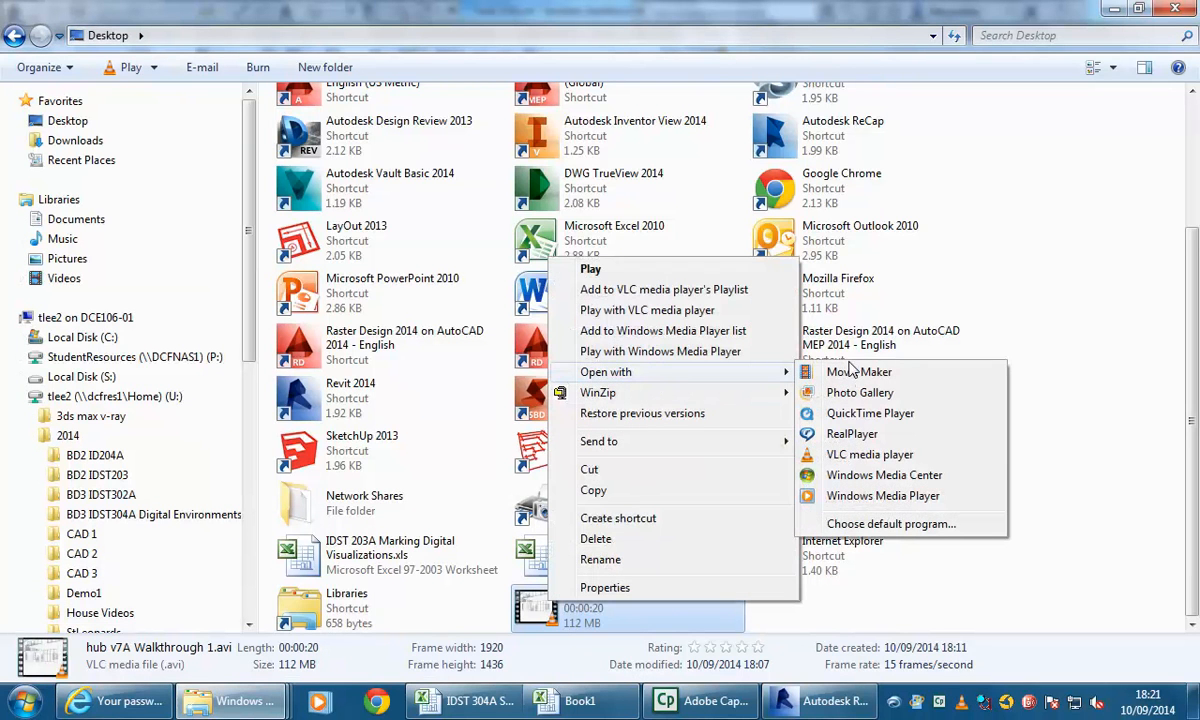
left_click(870, 456)
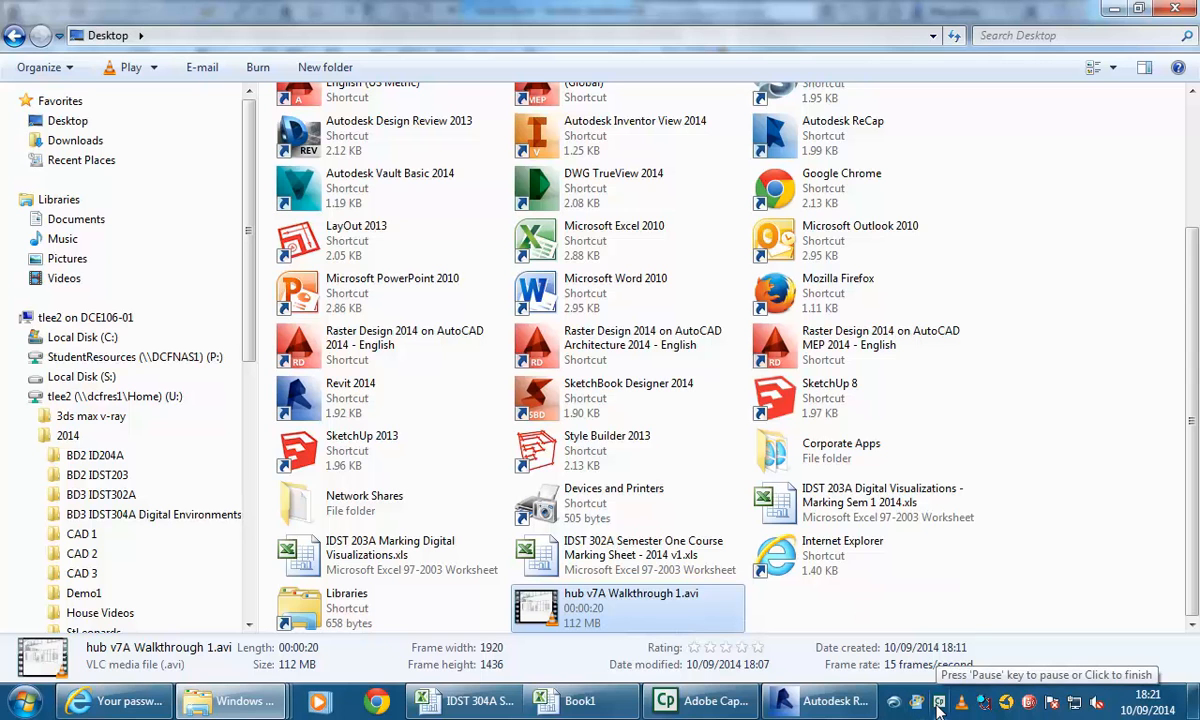
left_click(718, 625)
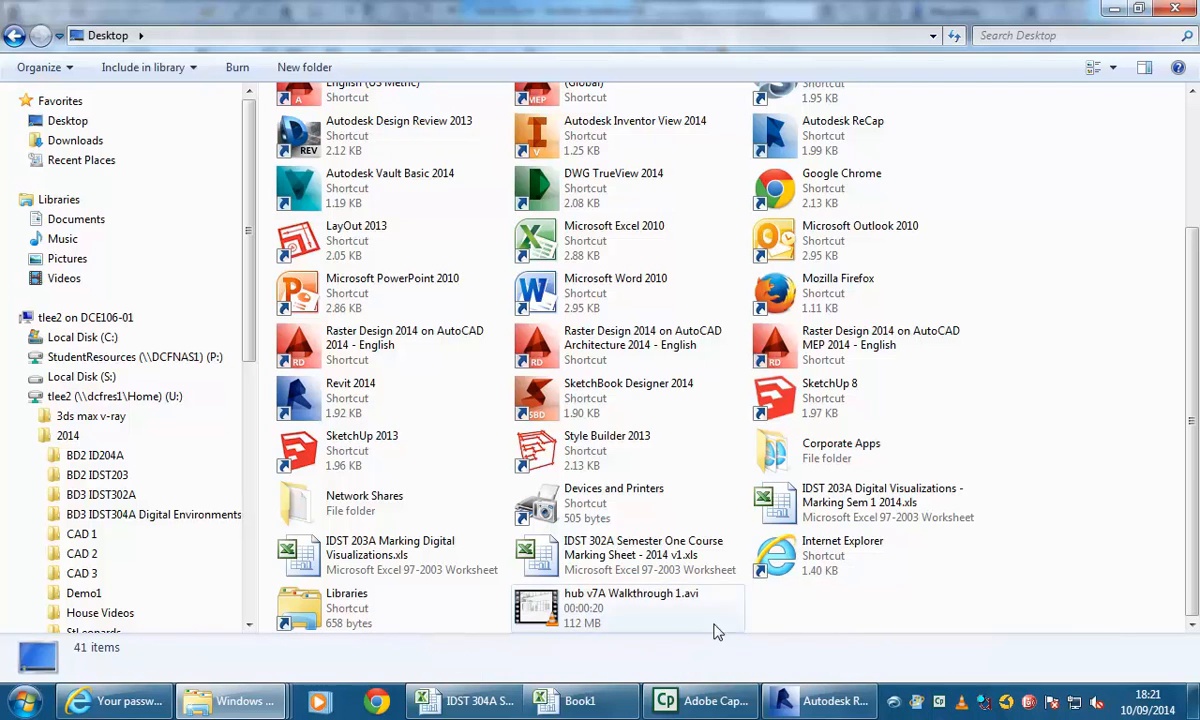
left_click(603, 610)
left_click(857, 620)
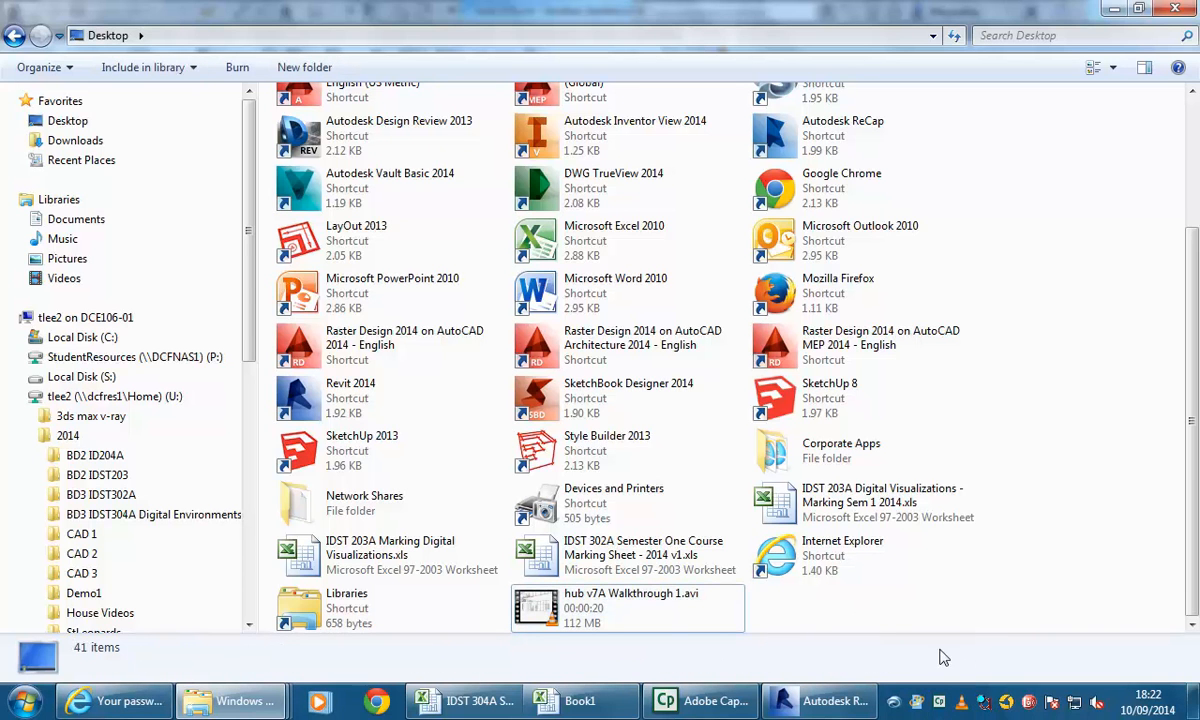
Step: Play hub v7A Walkthrough 1.avi with Windows Media Player and watch the walkthrough
right_click(600, 612)
mouse_move(700, 379)
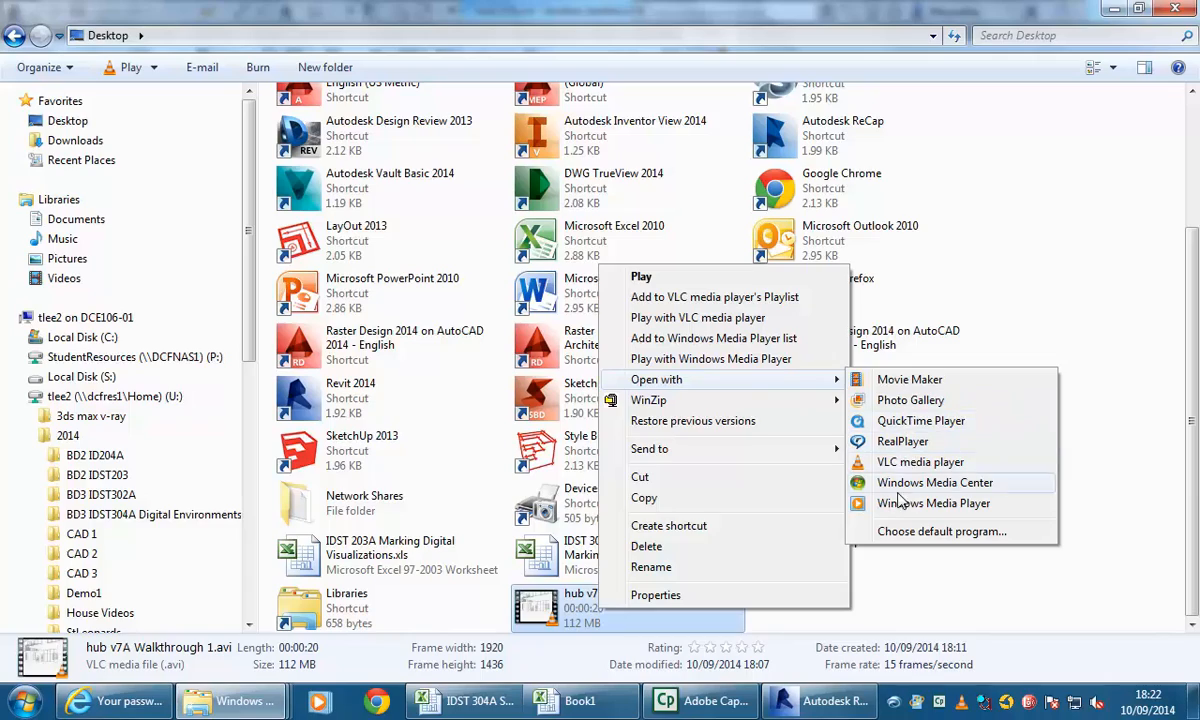
left_click(898, 505)
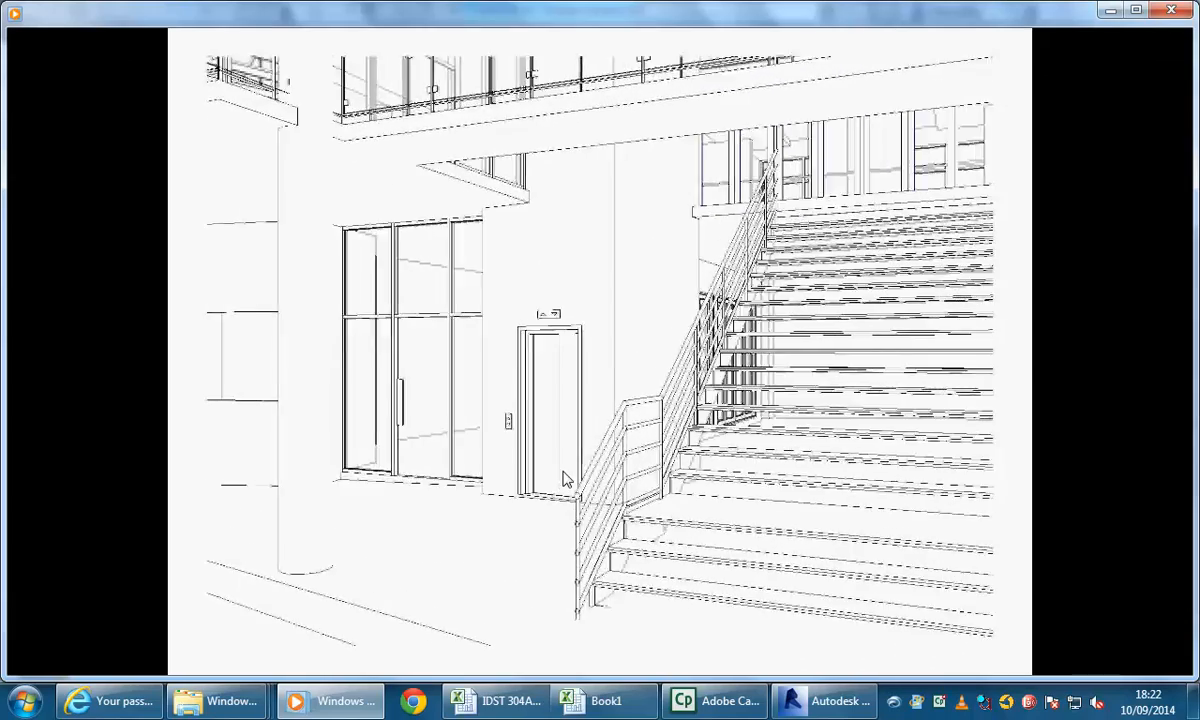
mouse_move(566, 483)
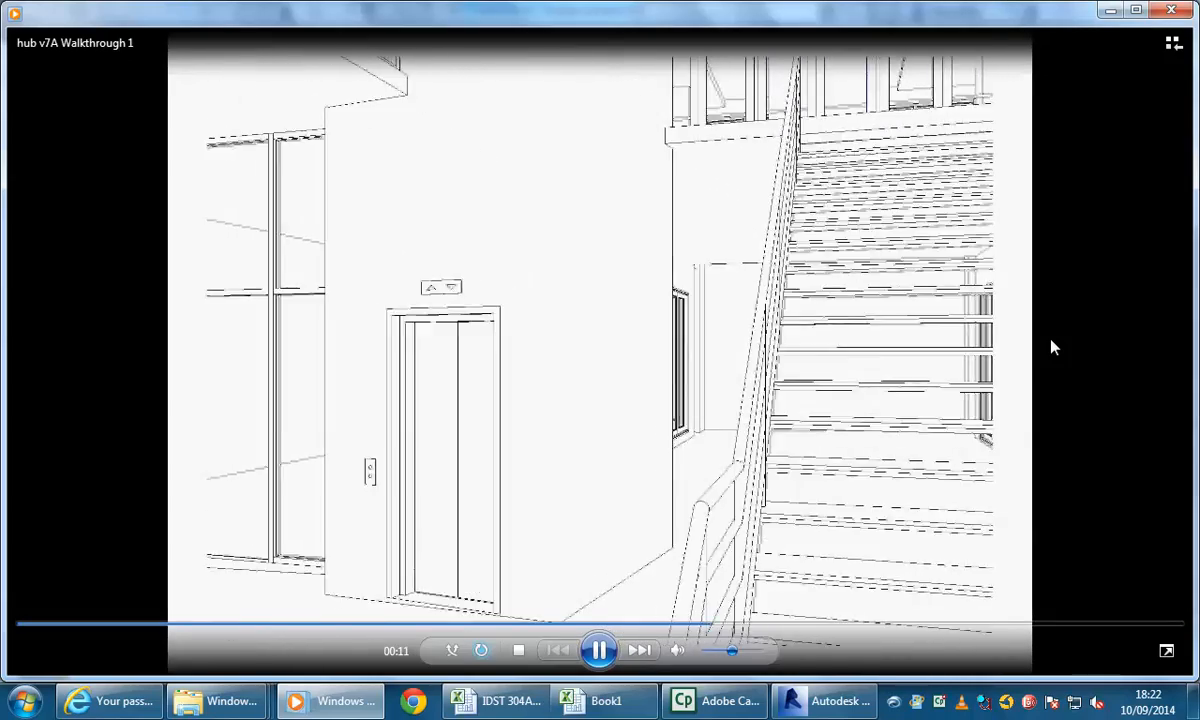